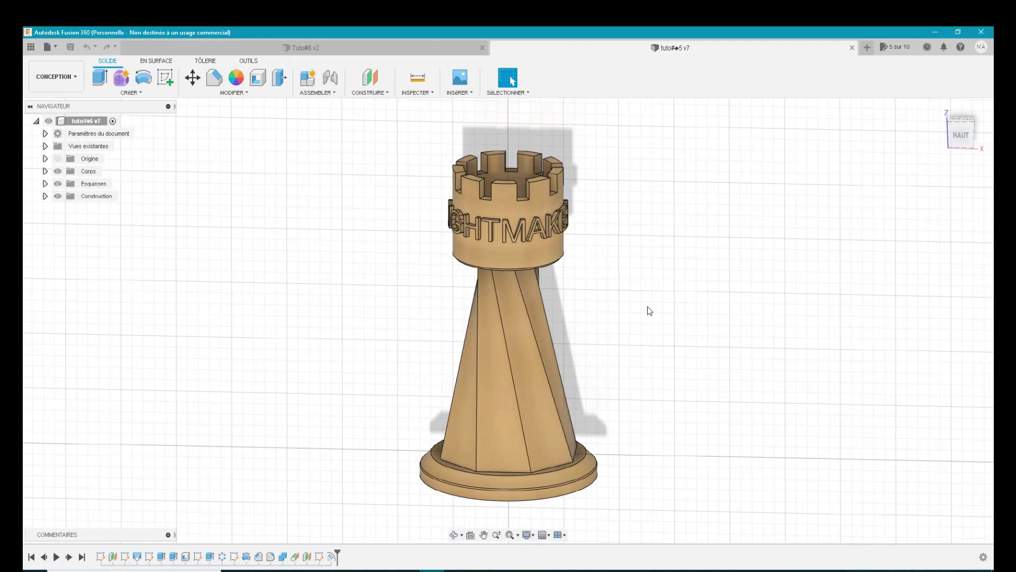
# - Start a new design and begin a sketch on the base plane, viewed straight on
pyautogui.click(868, 46)
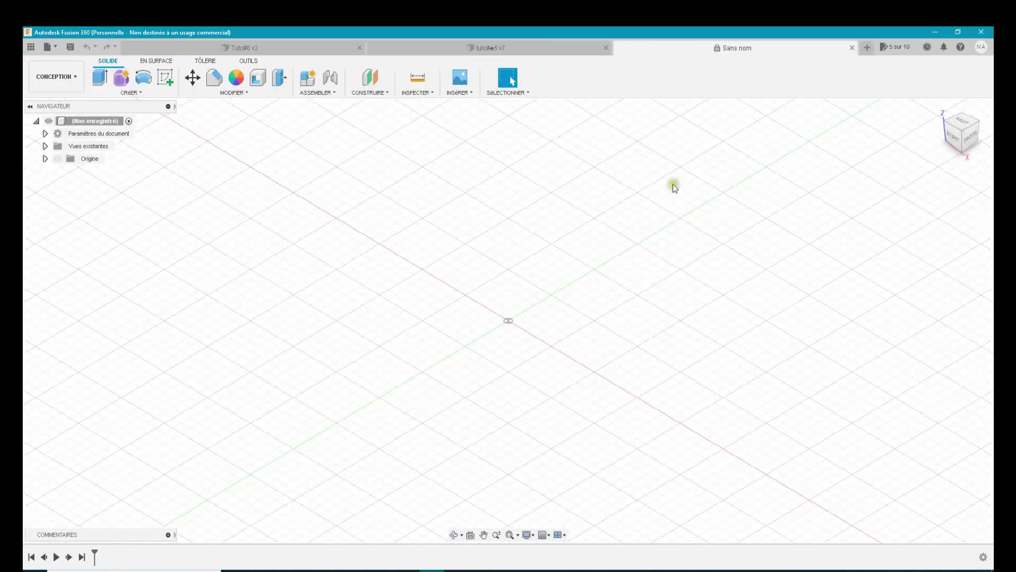
pyautogui.click(164, 82)
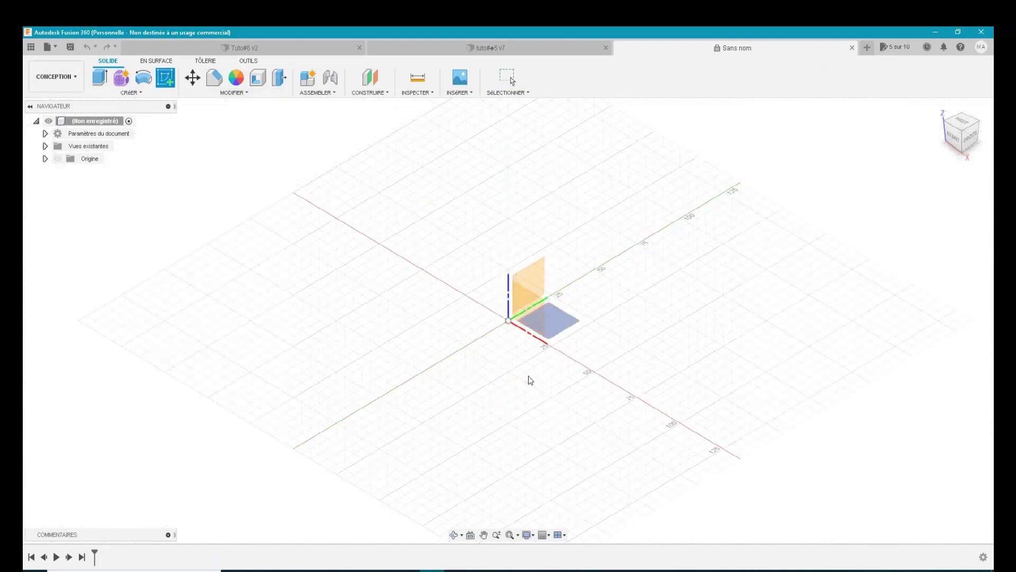
pyautogui.click(520, 363)
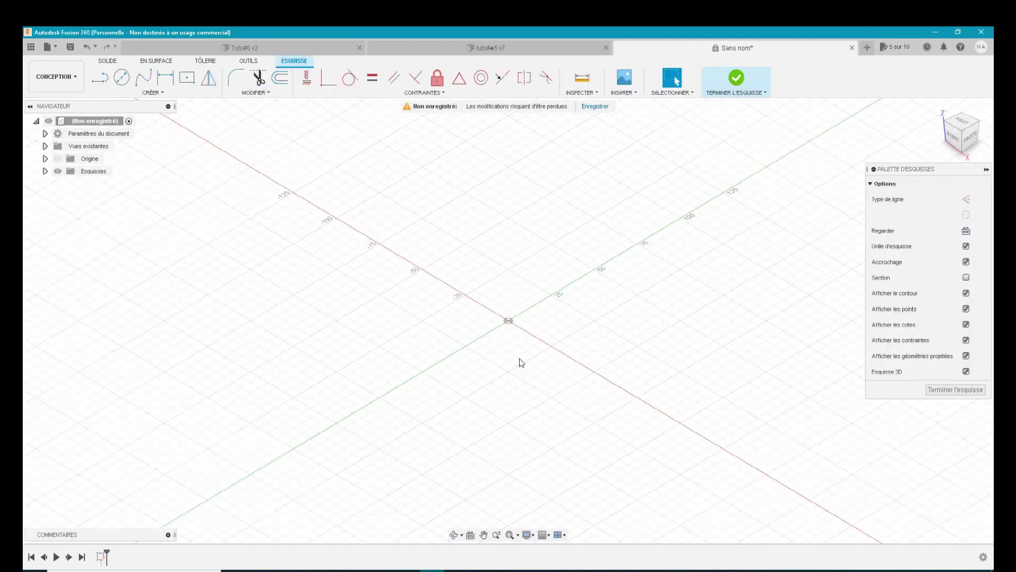
pyautogui.click(966, 231)
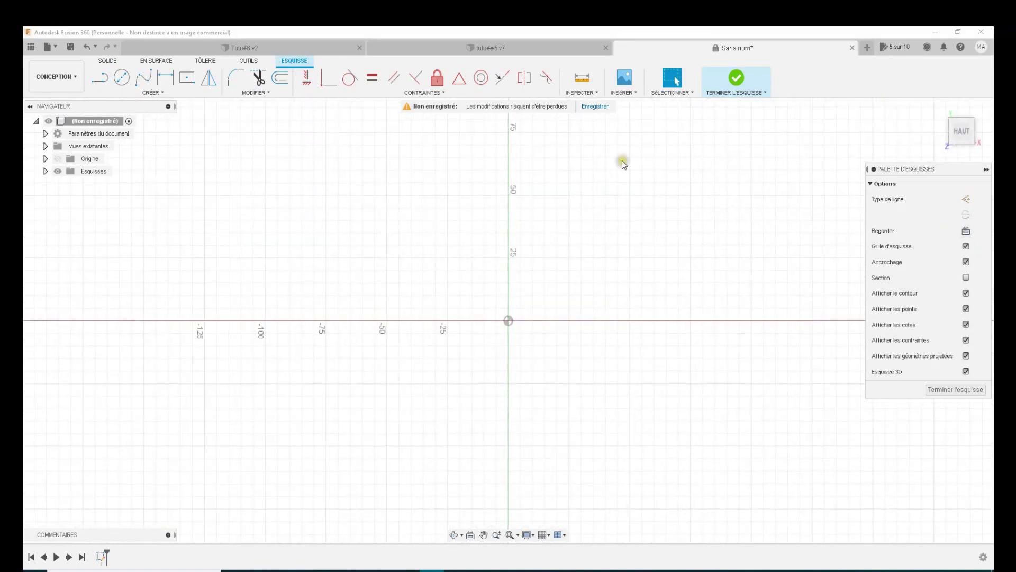
# - Save the design as 'Demo5'
pyautogui.click(593, 106)
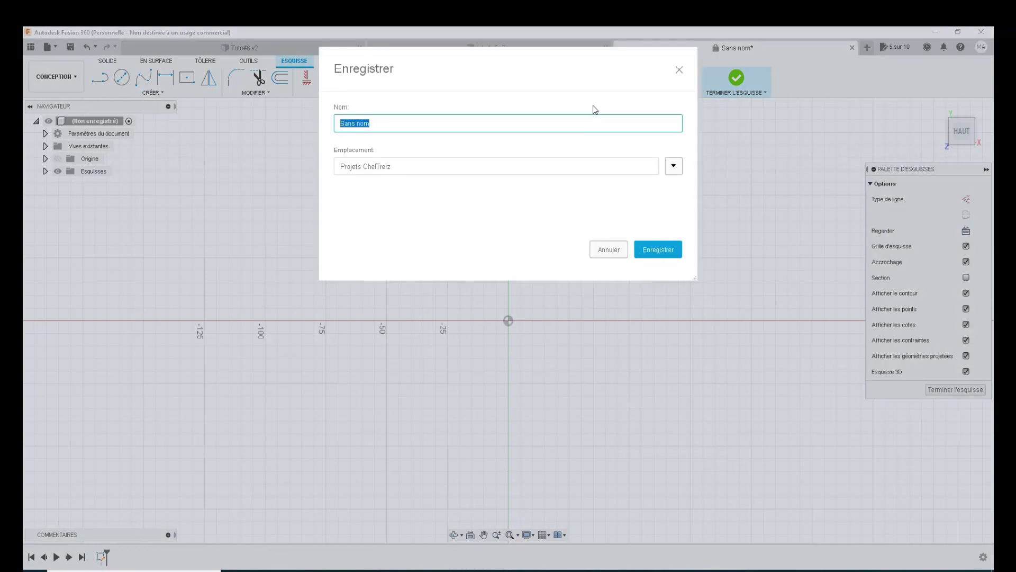
pyautogui.write('Demo5')
pyautogui.press('Return')
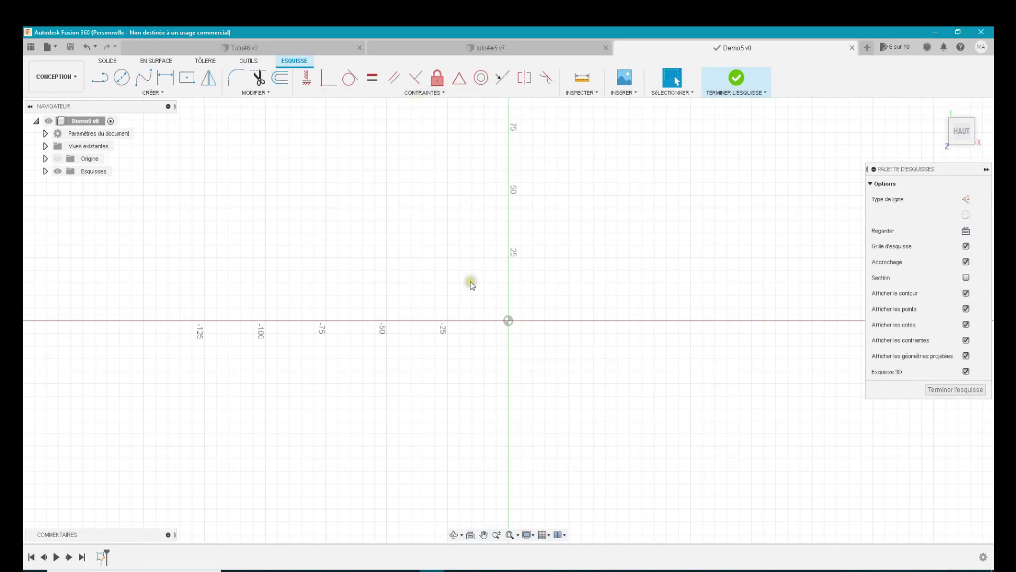
# - Draw a circumscribed octagon centred on the origin with 30 mm radius and 8 sides
pyautogui.click(168, 94)
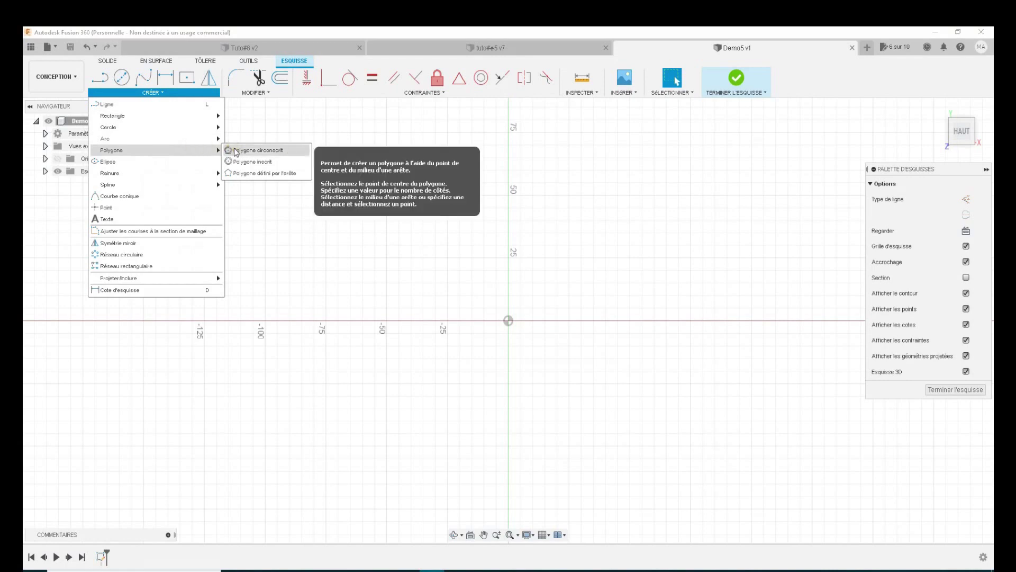
pyautogui.click(235, 150)
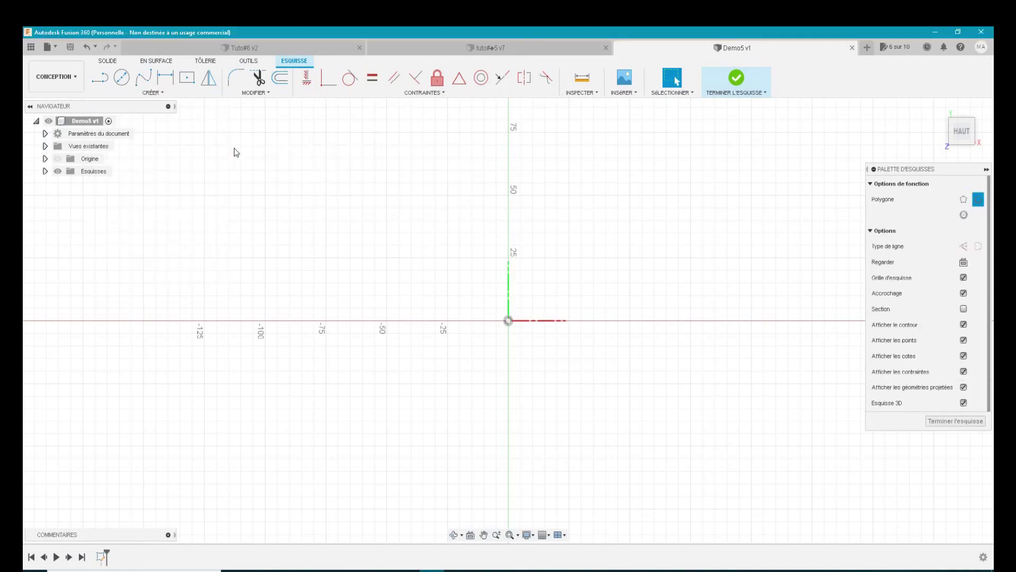
pyautogui.click(509, 321)
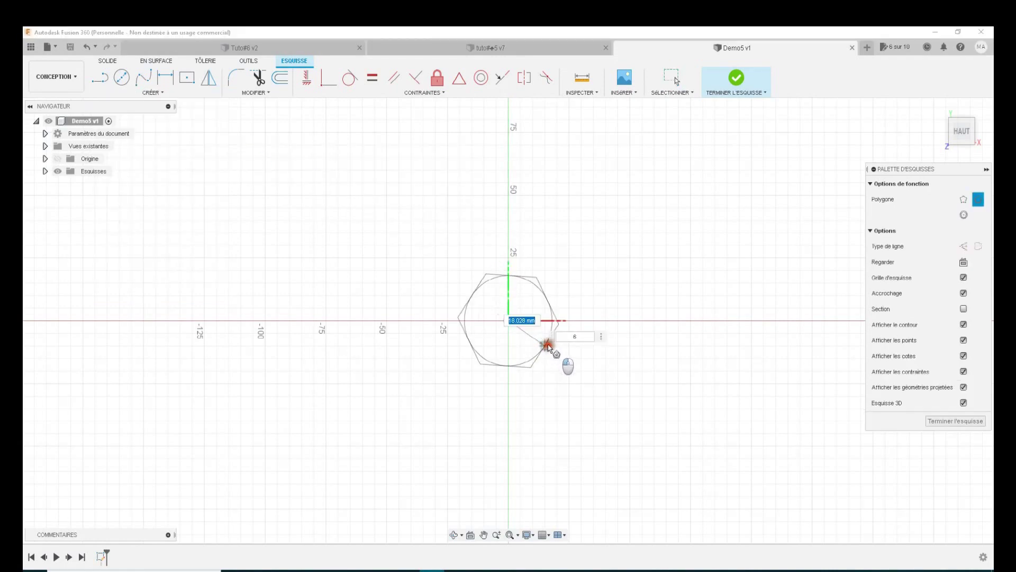
pyautogui.write('30')
pyautogui.press('Tab')
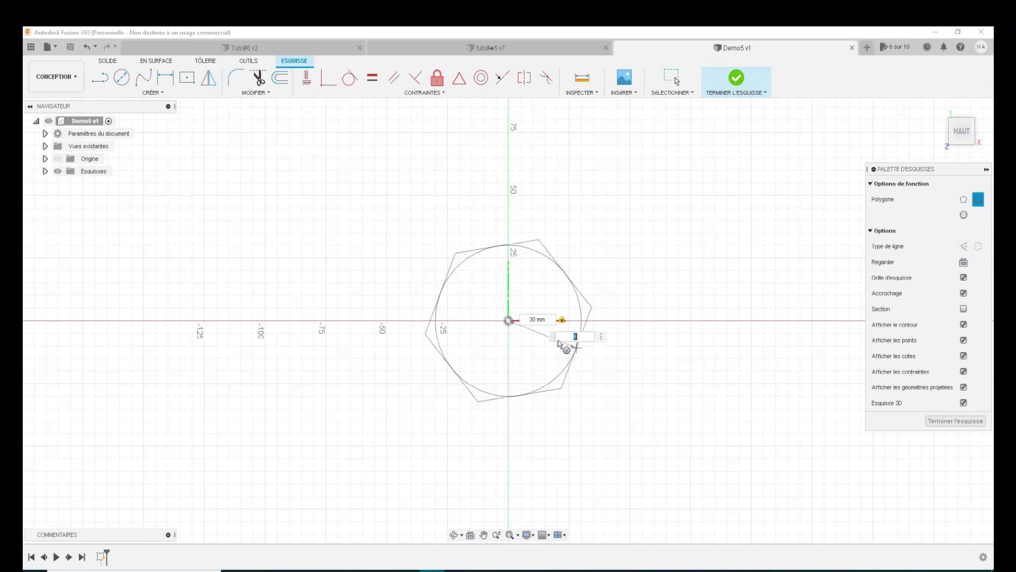
pyautogui.write('8')
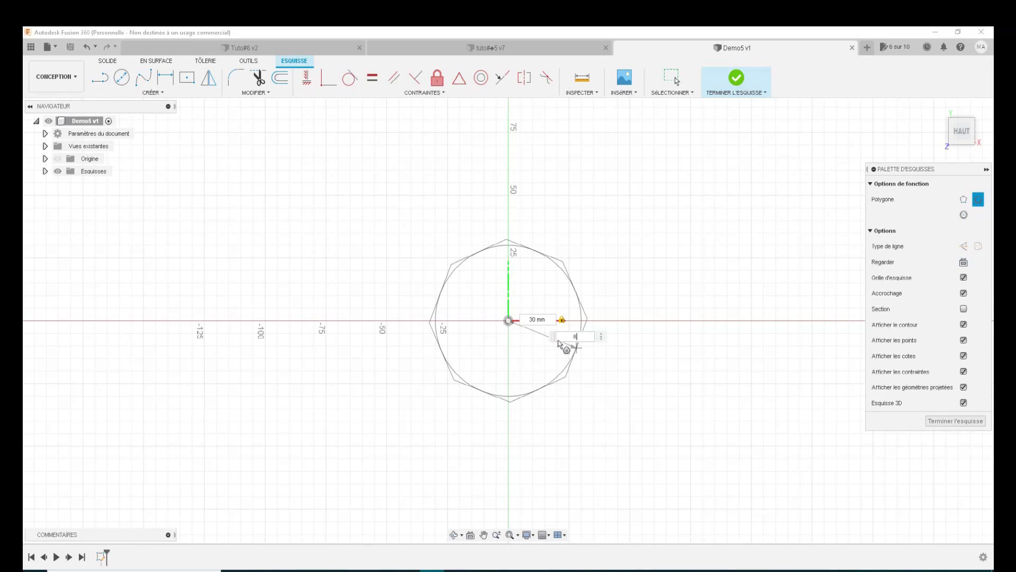
pyautogui.press('Return')
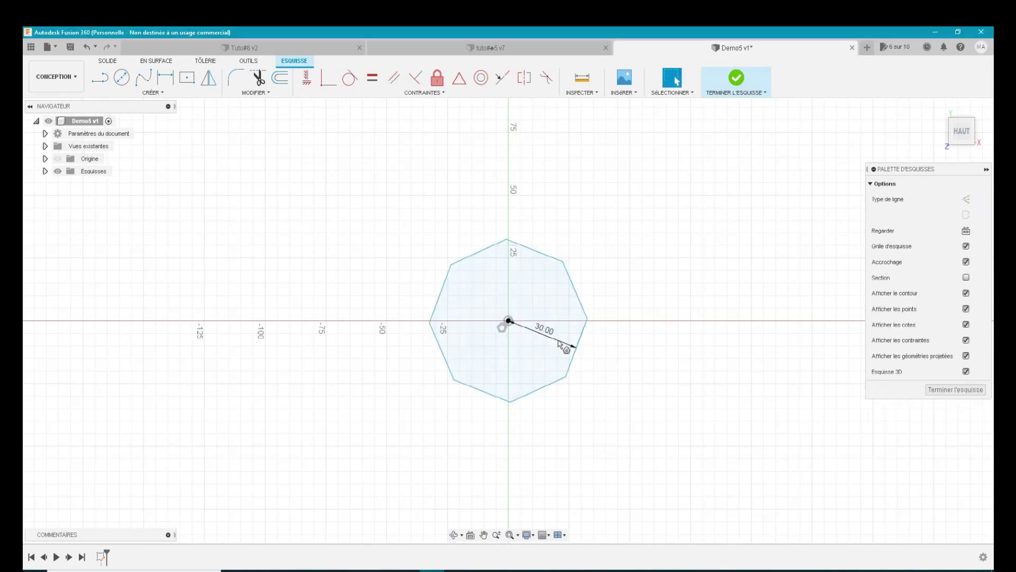
pyautogui.click(536, 57)
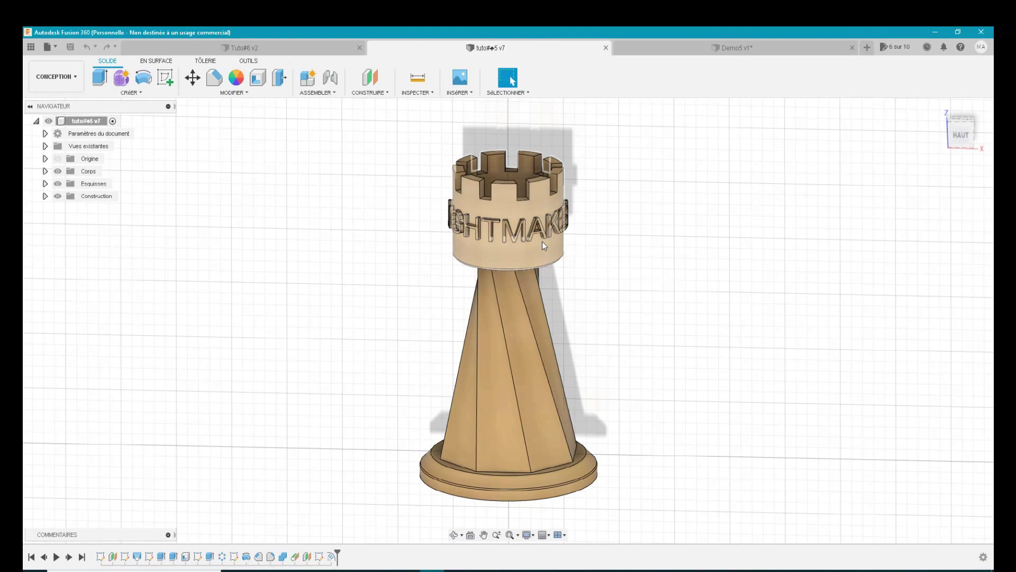
pyautogui.click(671, 47)
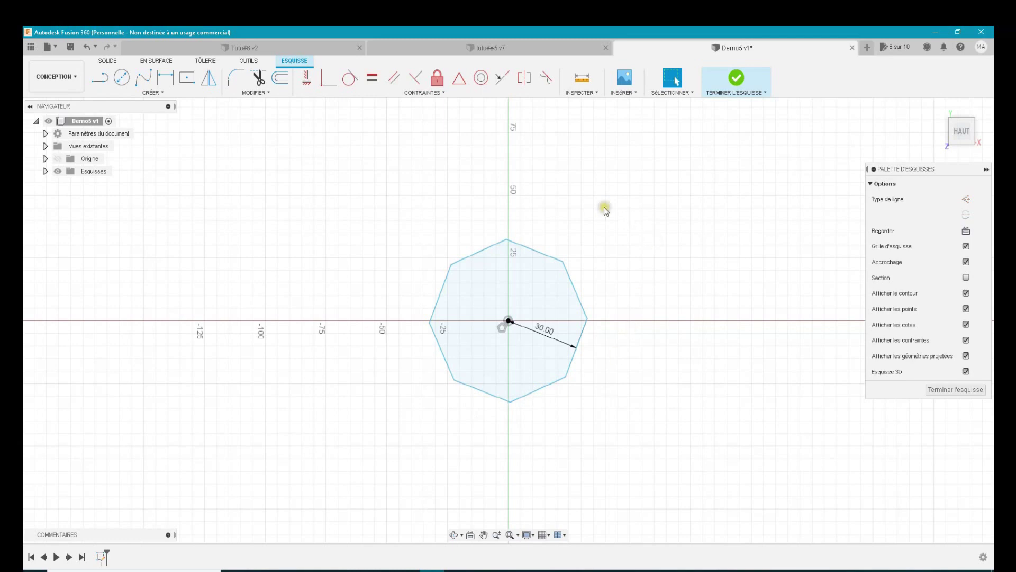
# - Constrain the octagon's bottom edge horizontal and finish the sketch
pyautogui.click(302, 85)
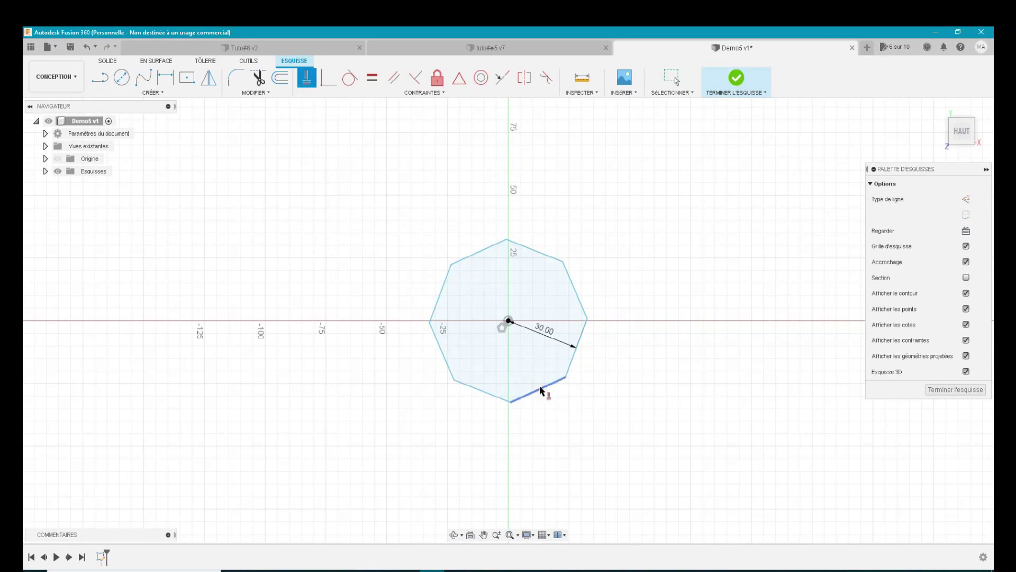
pyautogui.click(541, 391)
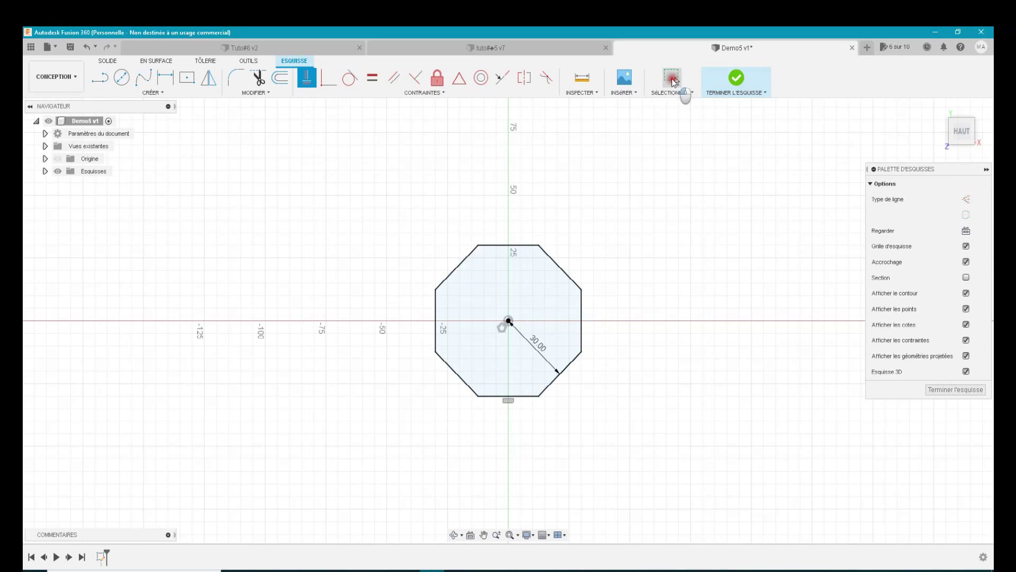
pyautogui.click(674, 81)
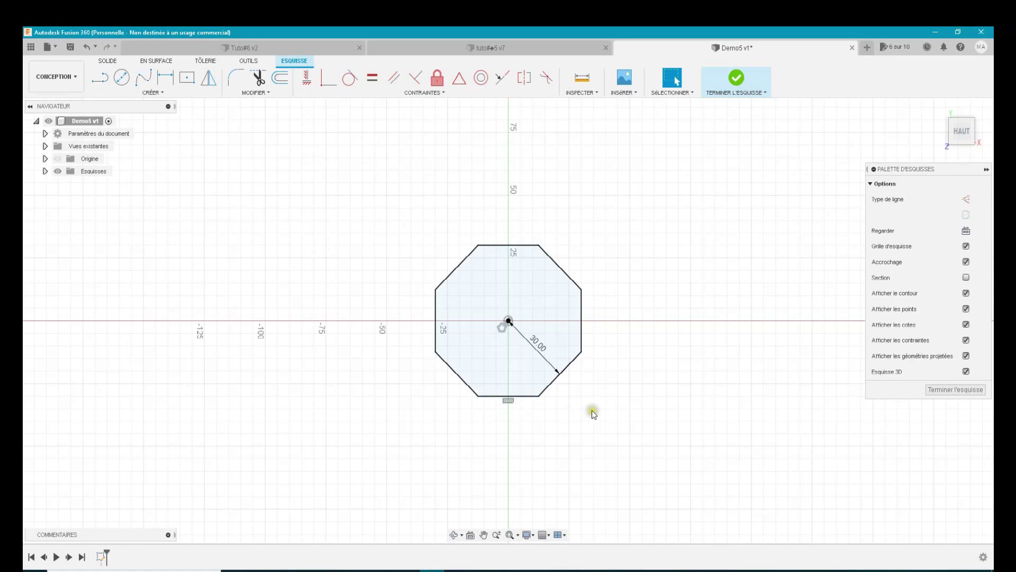
pyautogui.click(575, 329)
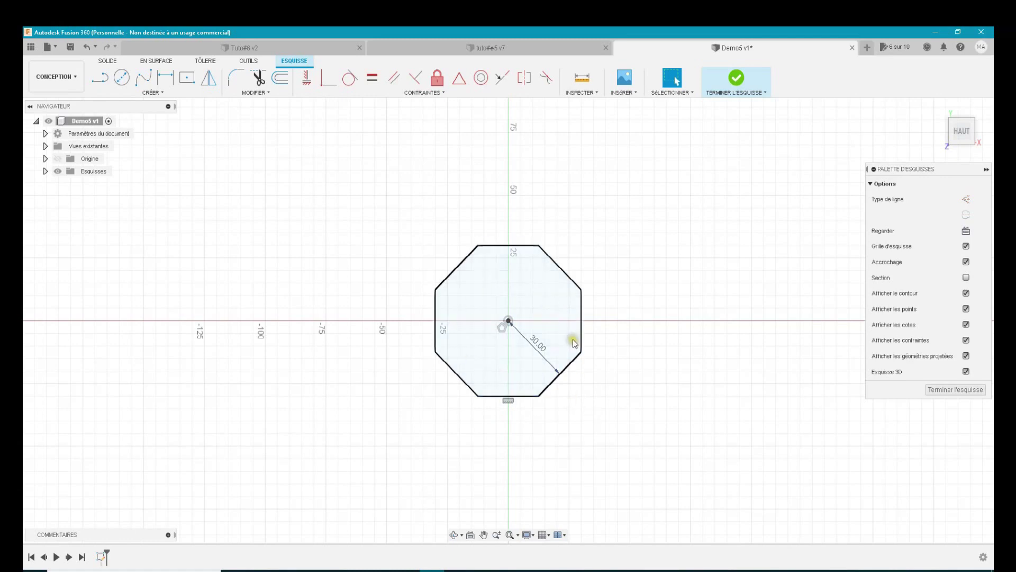
pyautogui.click(844, 412)
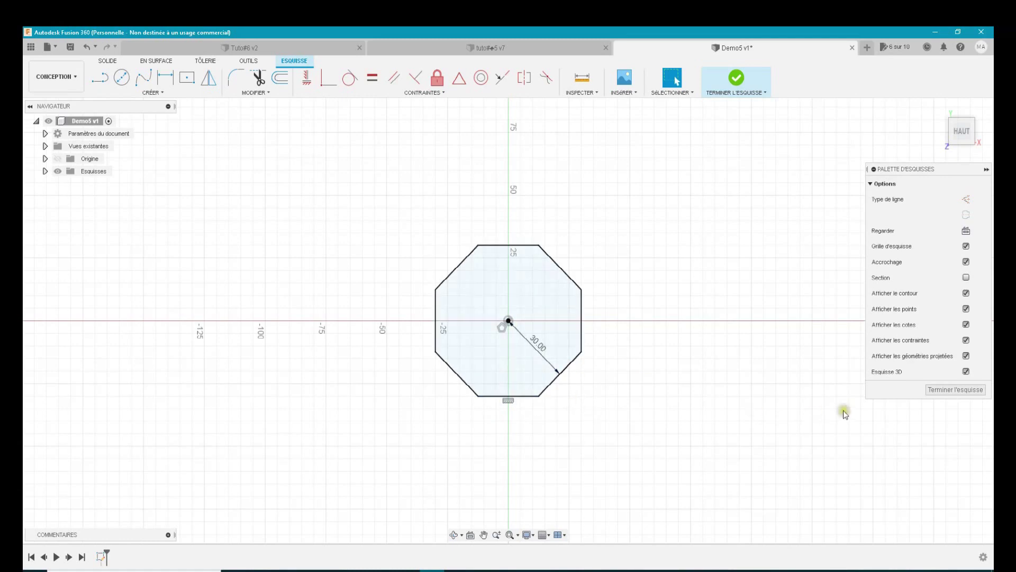
pyautogui.click(946, 391)
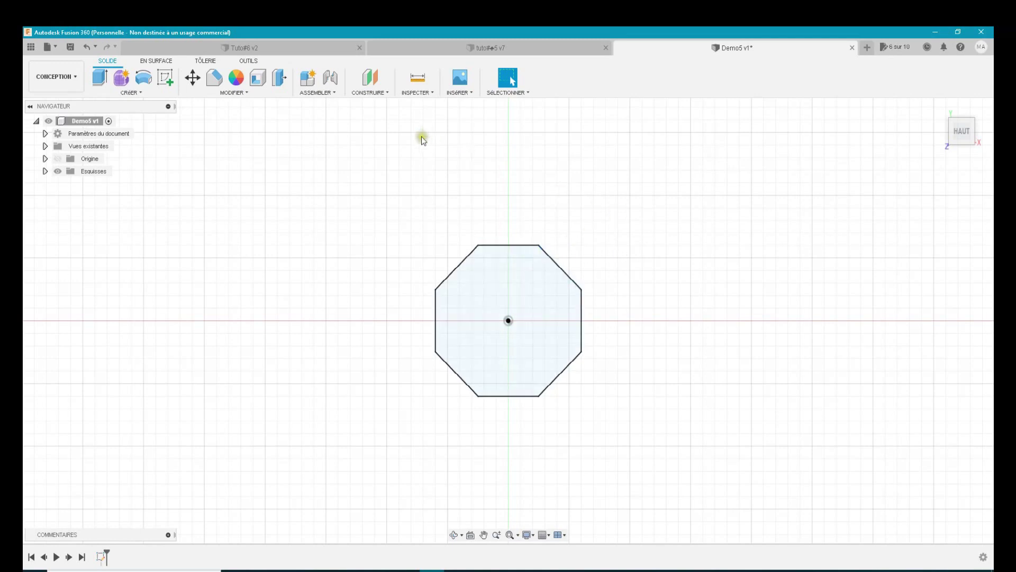
# - Create an offset construction plane 10 mm above the octagon profile, viewed from Home
pyautogui.click(367, 91)
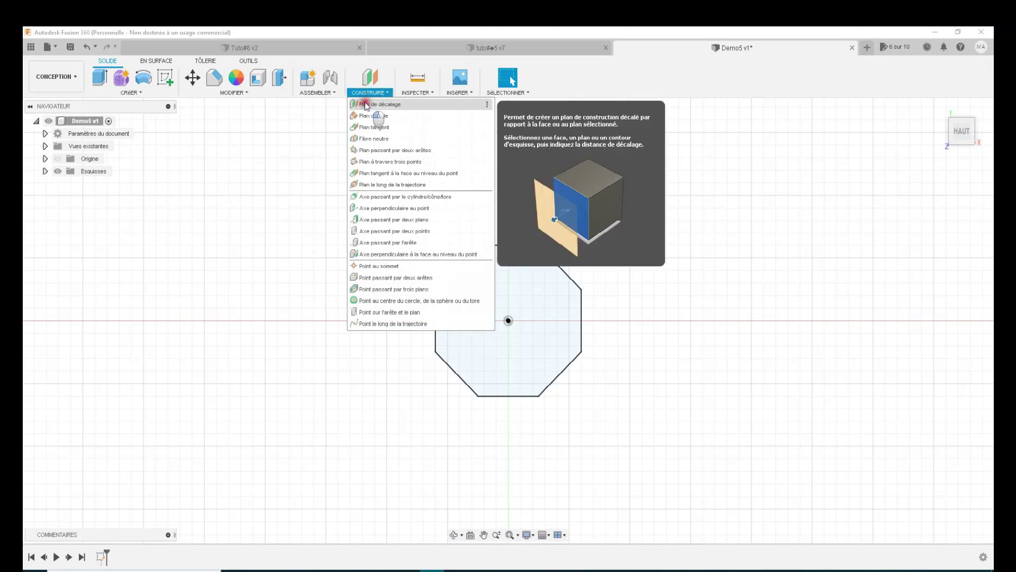
pyautogui.click(366, 105)
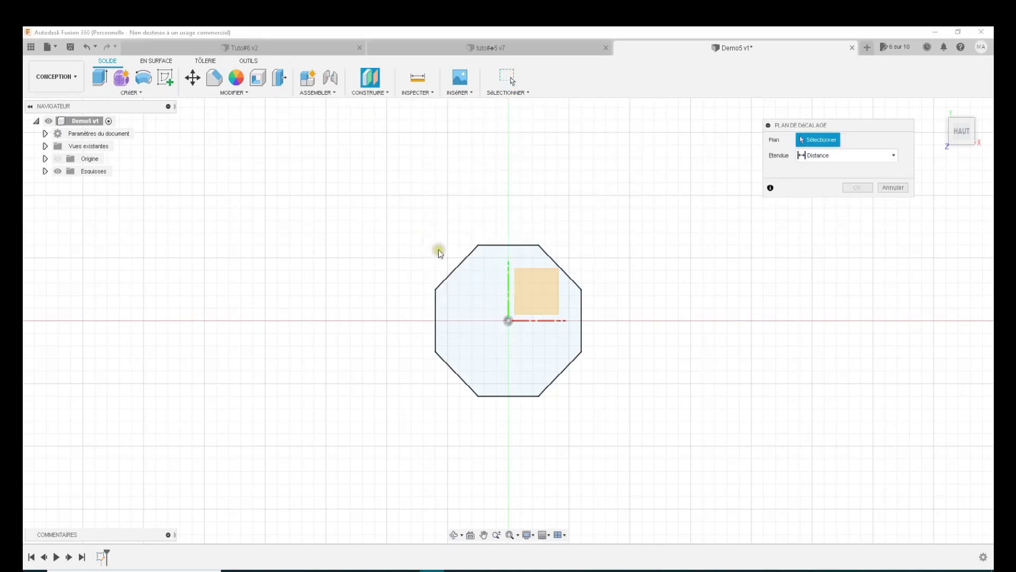
pyautogui.click(473, 313)
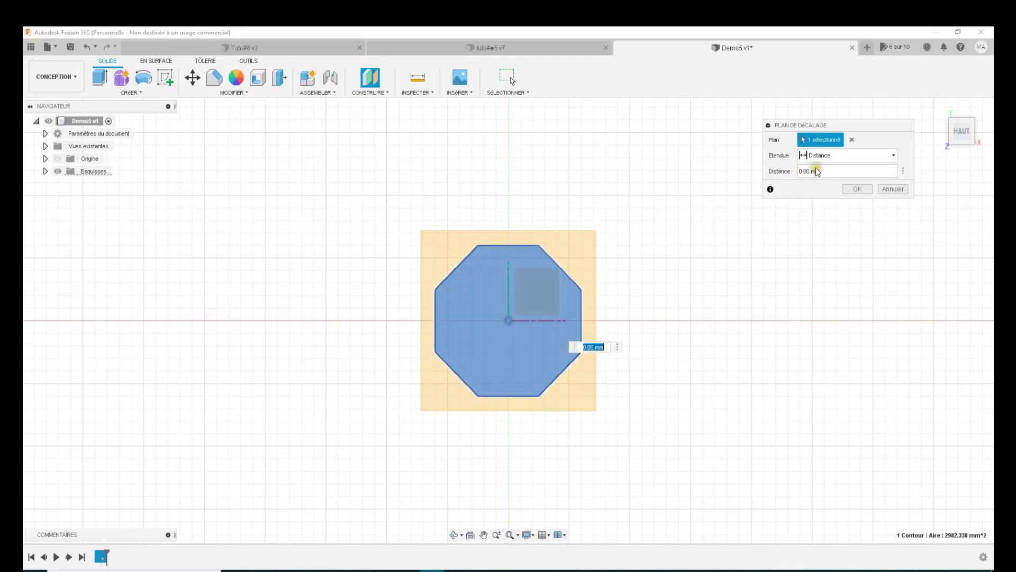
pyautogui.doubleClick(797, 171)
pyautogui.write('10')
pyautogui.press('Return')
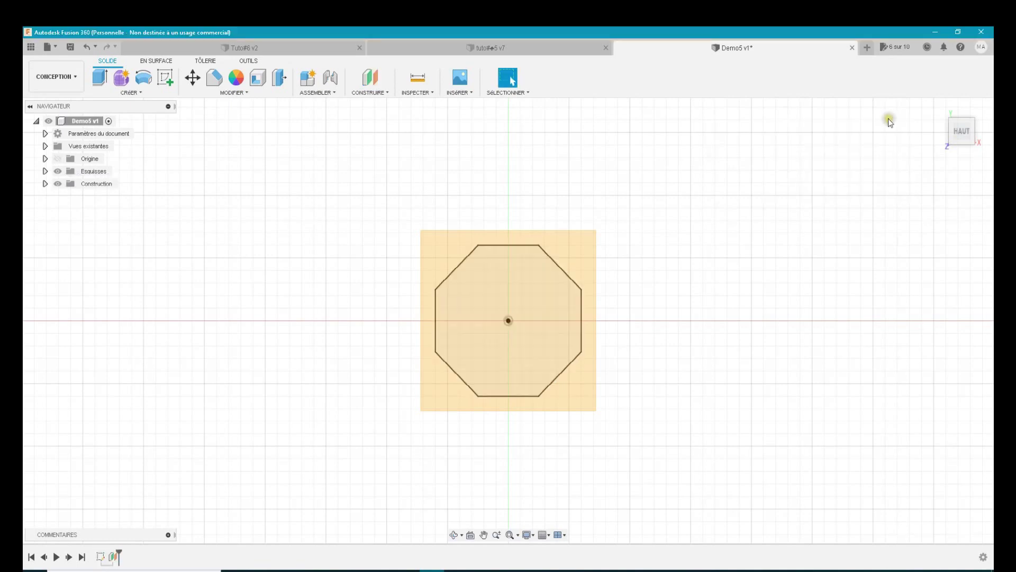
pyautogui.click(939, 108)
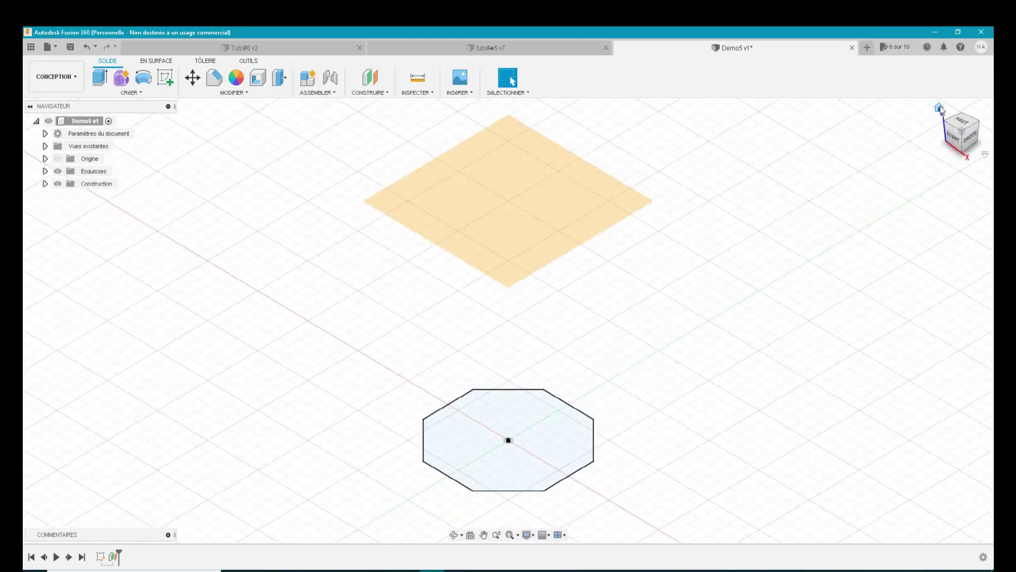
pyautogui.click(477, 455)
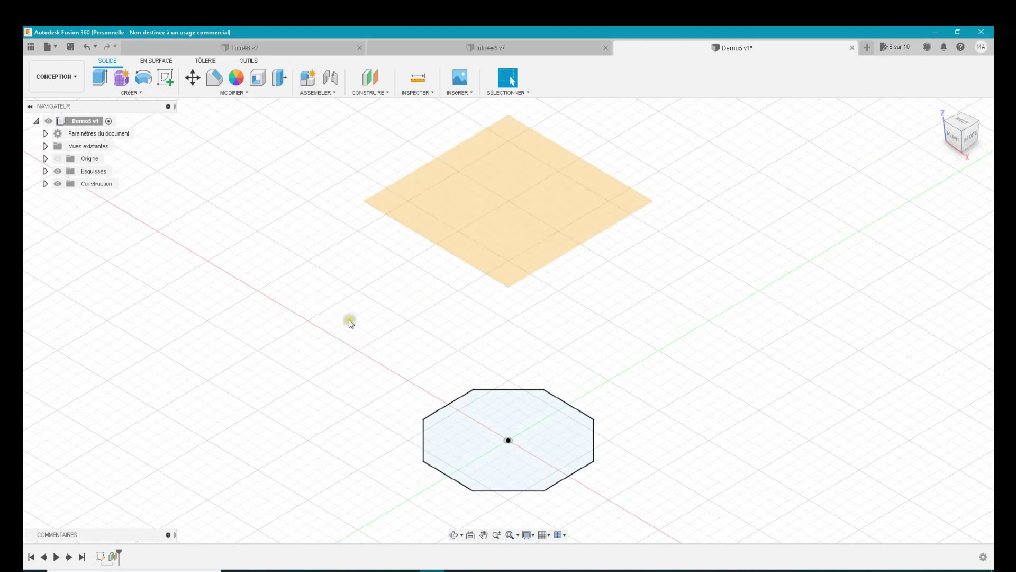
# - Start a new sketch on the horizontal plane, looking straight down at it
pyautogui.click(165, 77)
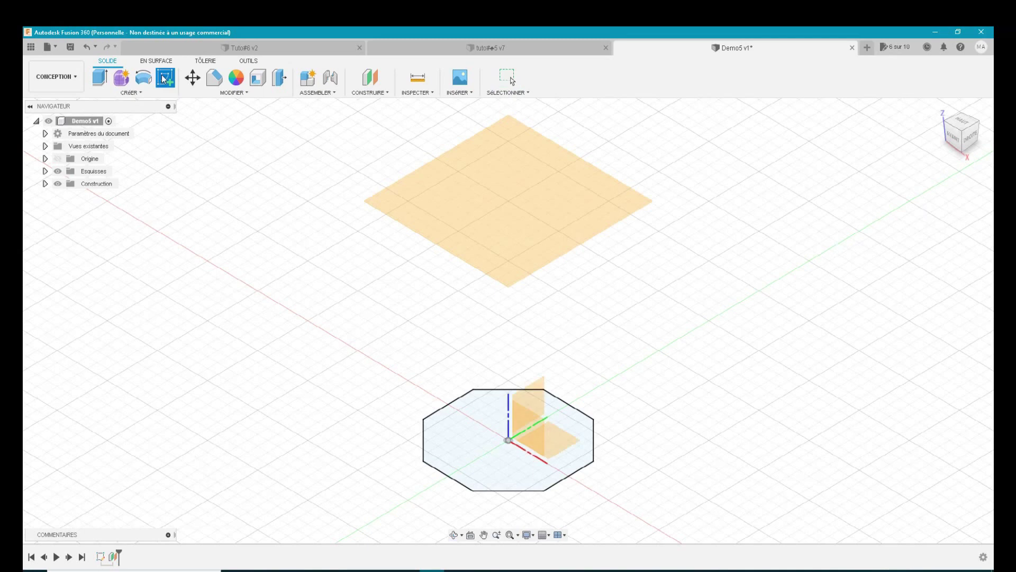
pyautogui.click(480, 204)
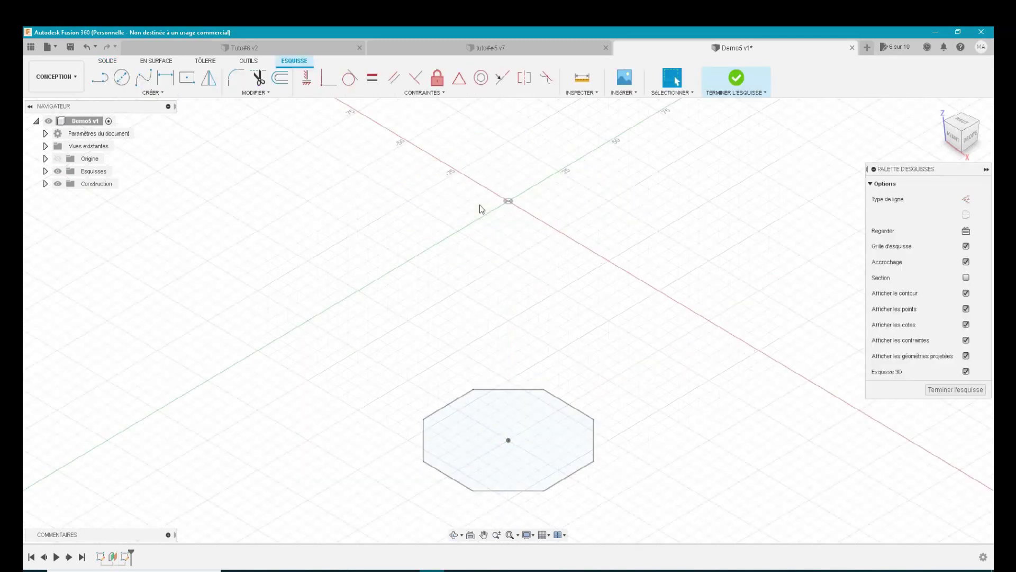
pyautogui.click(966, 230)
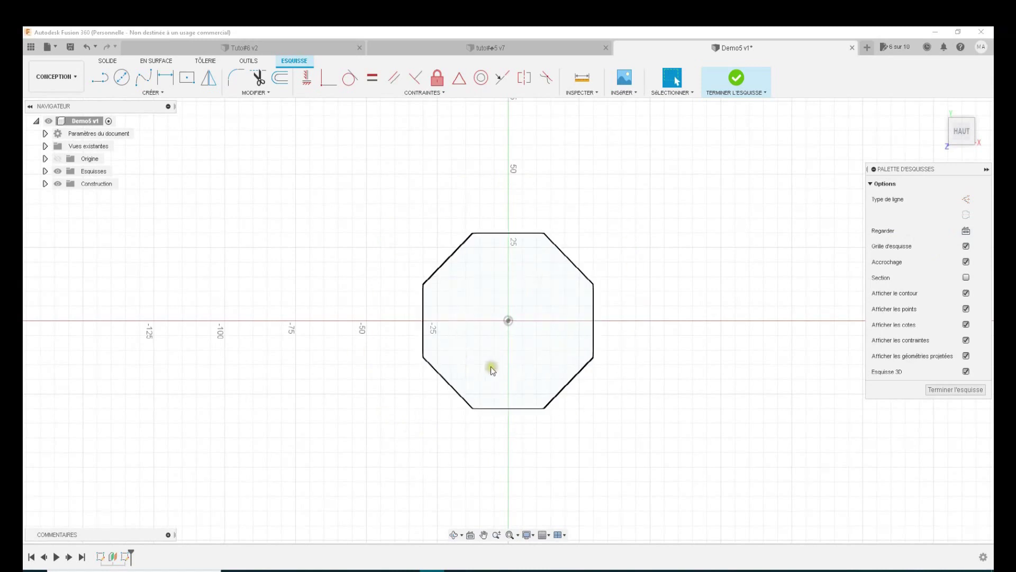
pyautogui.click(505, 353)
# - Draw an inscribed octagon of 13.5 mm radius centred at the origin
pyautogui.click(161, 94)
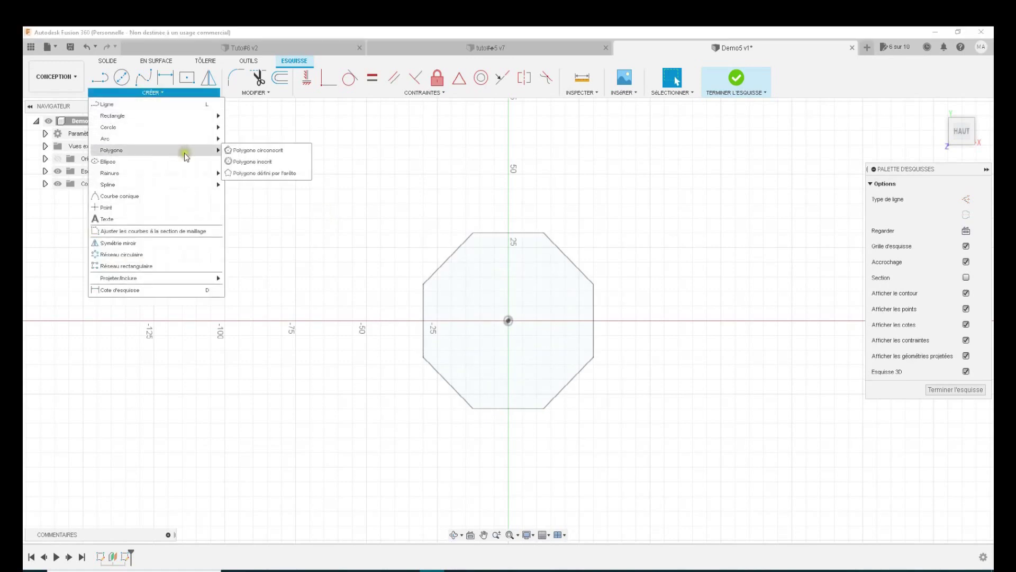
pyautogui.click(252, 152)
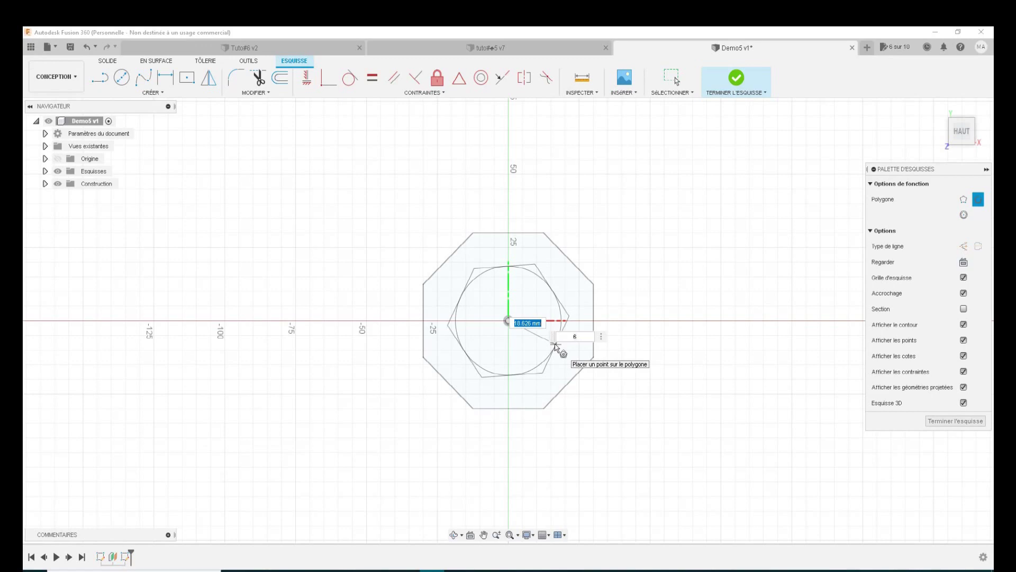
pyautogui.write('13.5')
pyautogui.press('Tab')
pyautogui.write('8')
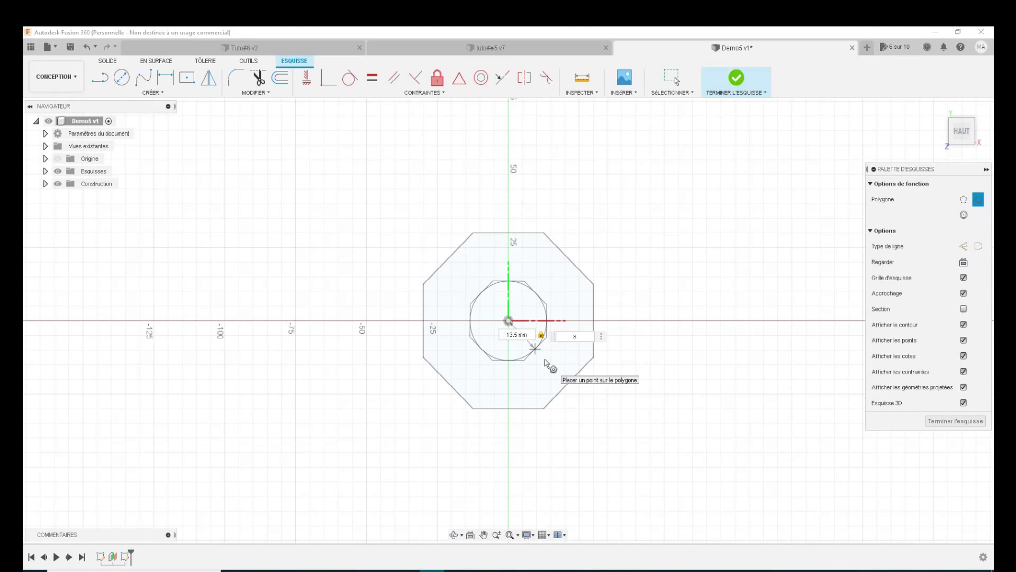
pyautogui.click(544, 359)
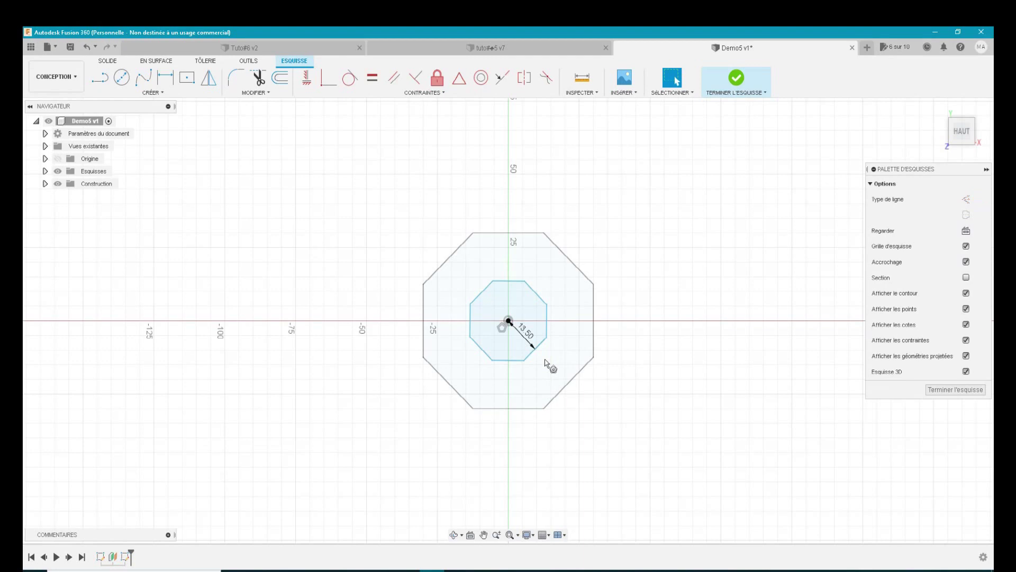
pyautogui.press('l')
pyautogui.click(525, 360)
pyautogui.click(510, 385)
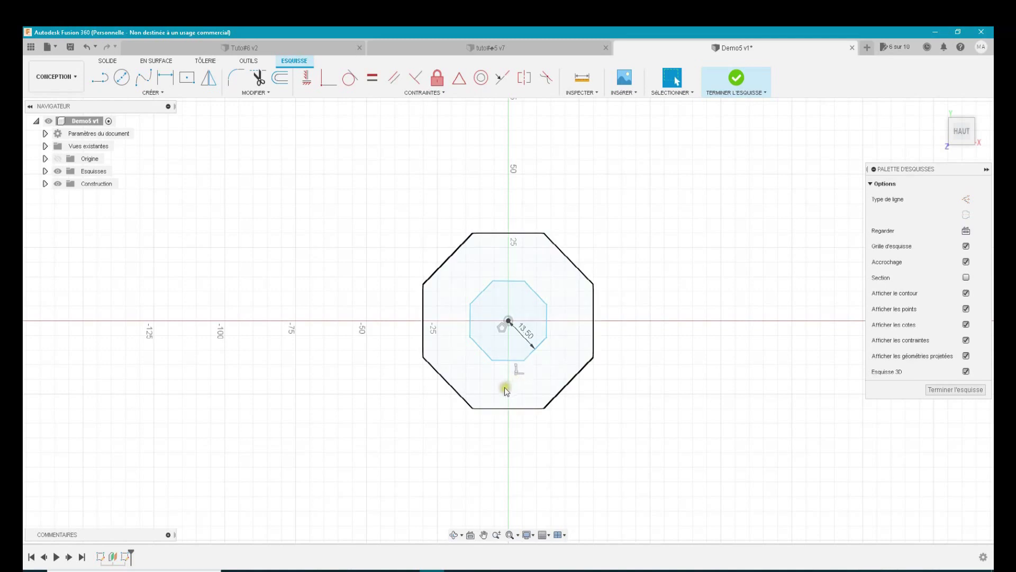
pyautogui.click(551, 360)
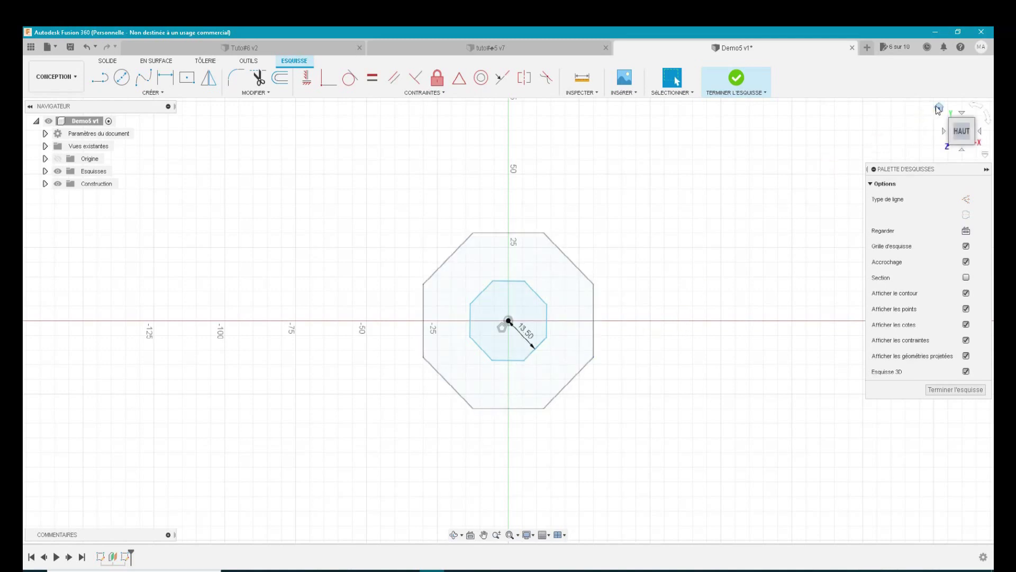
pyautogui.click(937, 109)
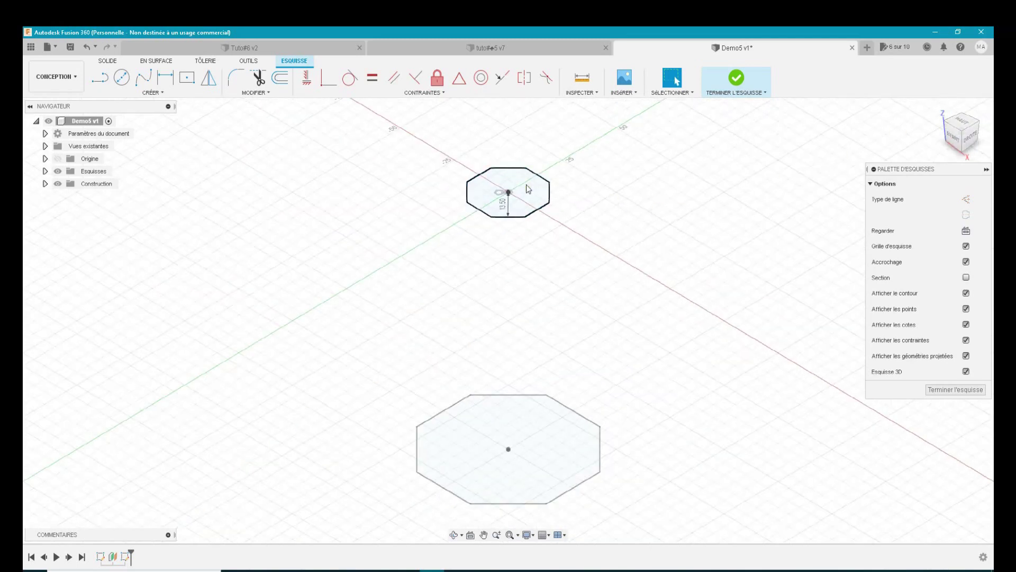
pyautogui.click(509, 197)
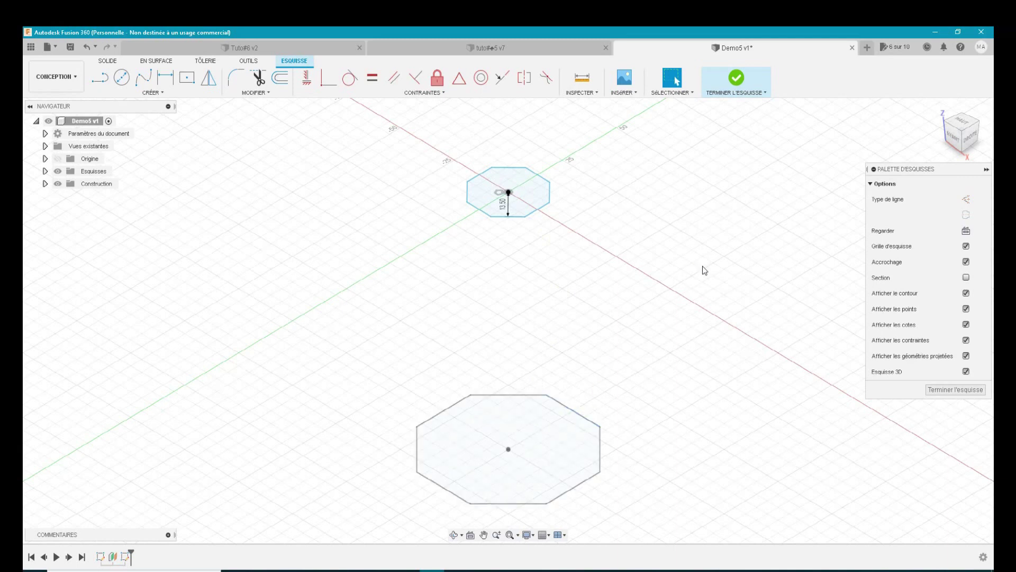
pyautogui.click(957, 127)
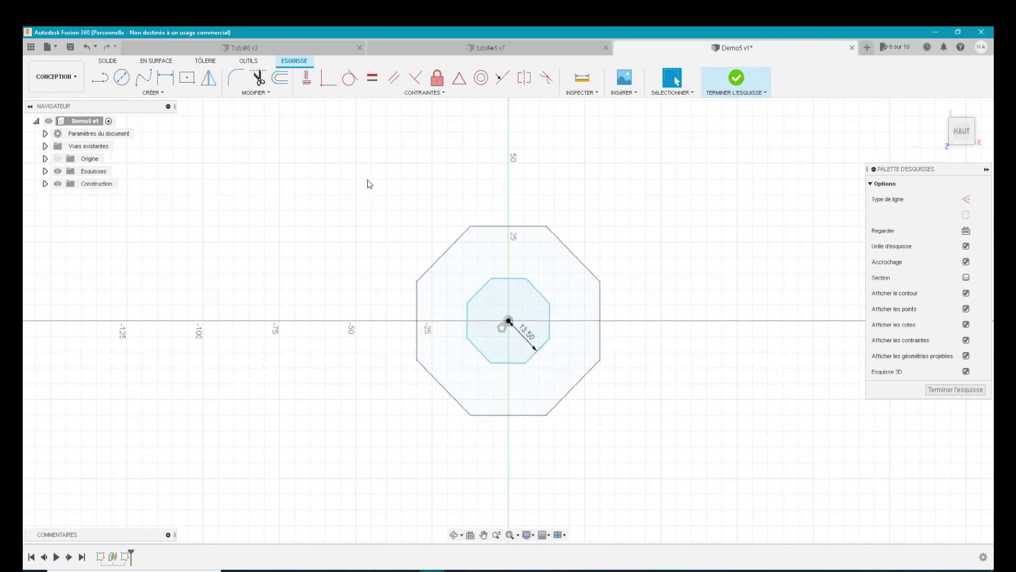
# - Try making an inner octagon corner coincident with the Y axis, then undo it
pyautogui.click(324, 81)
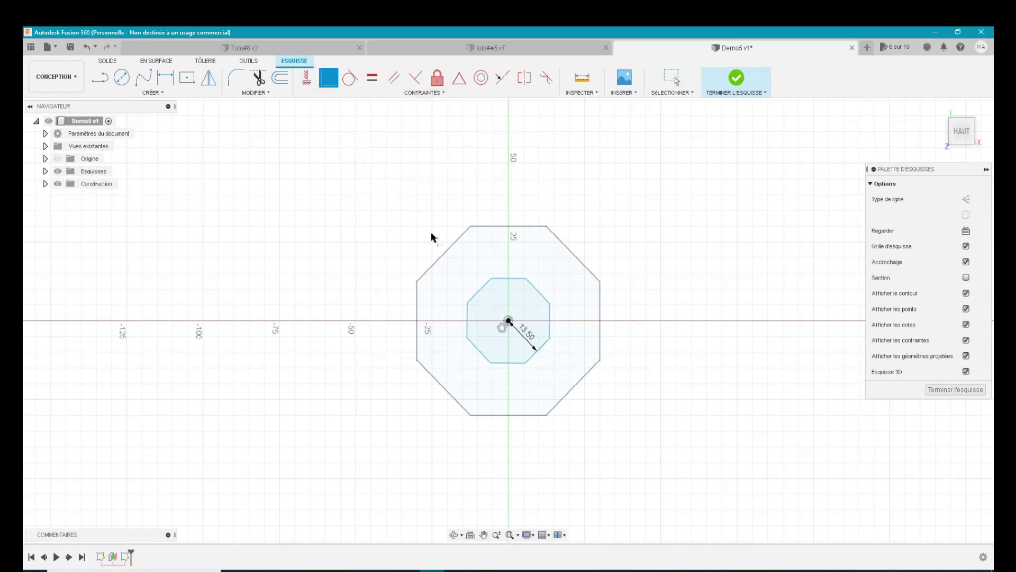
pyautogui.click(524, 363)
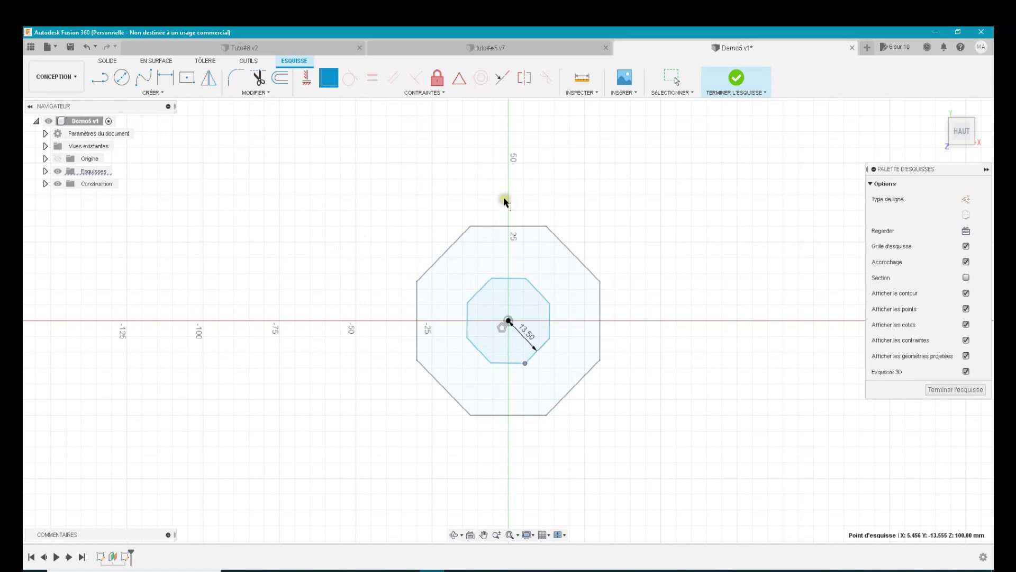
pyautogui.click(58, 158)
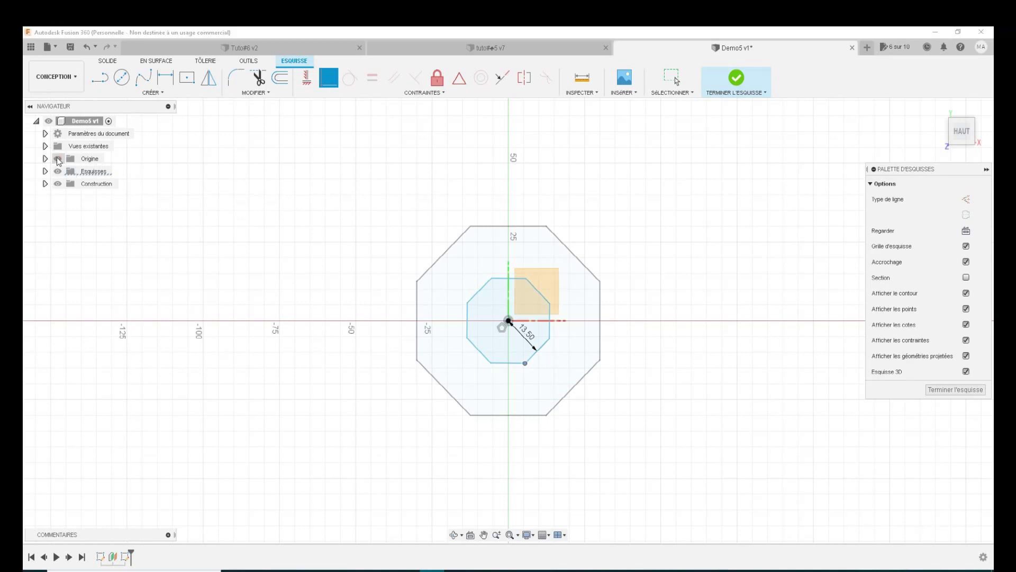
pyautogui.click(506, 271)
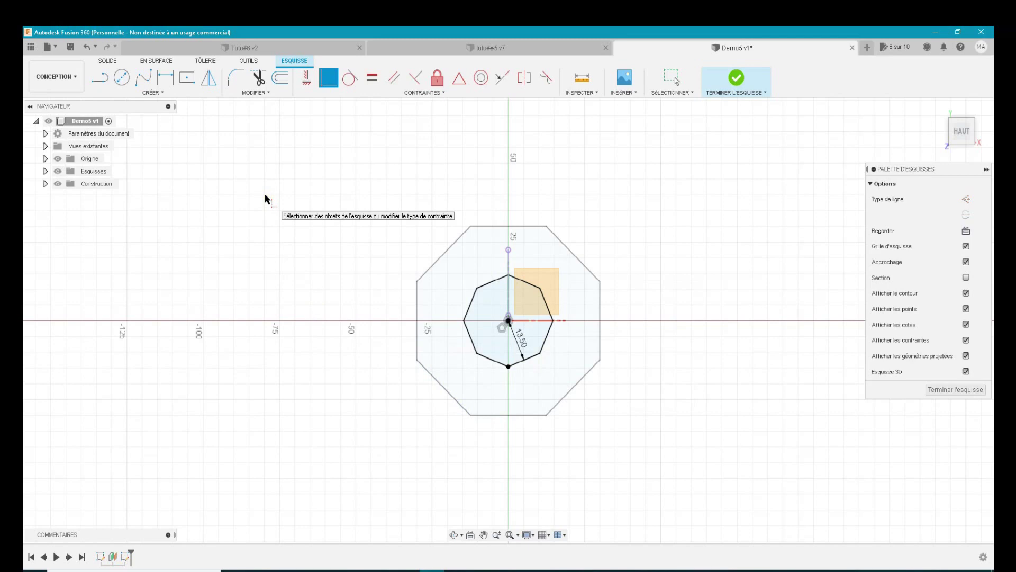
pyautogui.click(84, 53)
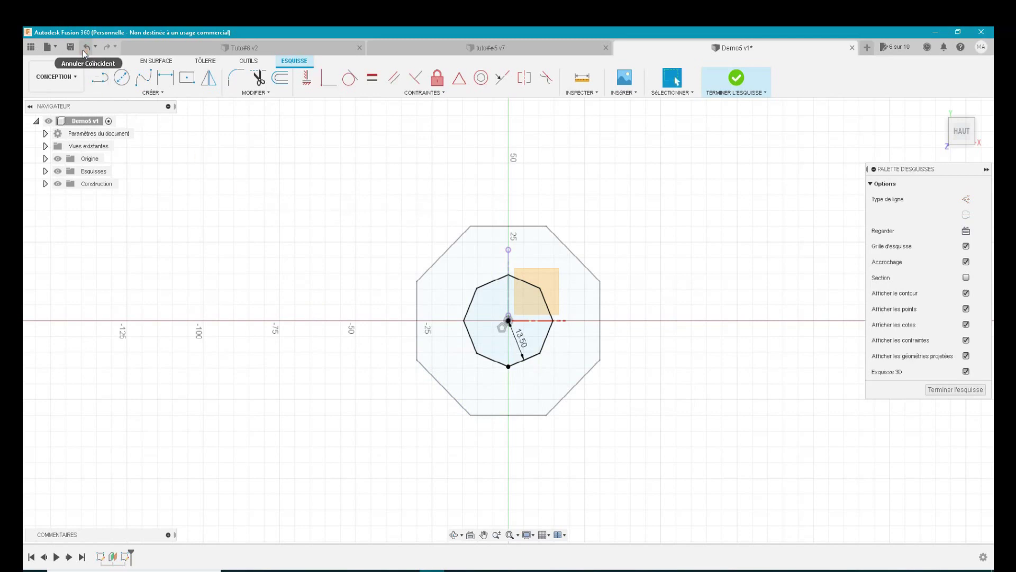
pyautogui.click(85, 49)
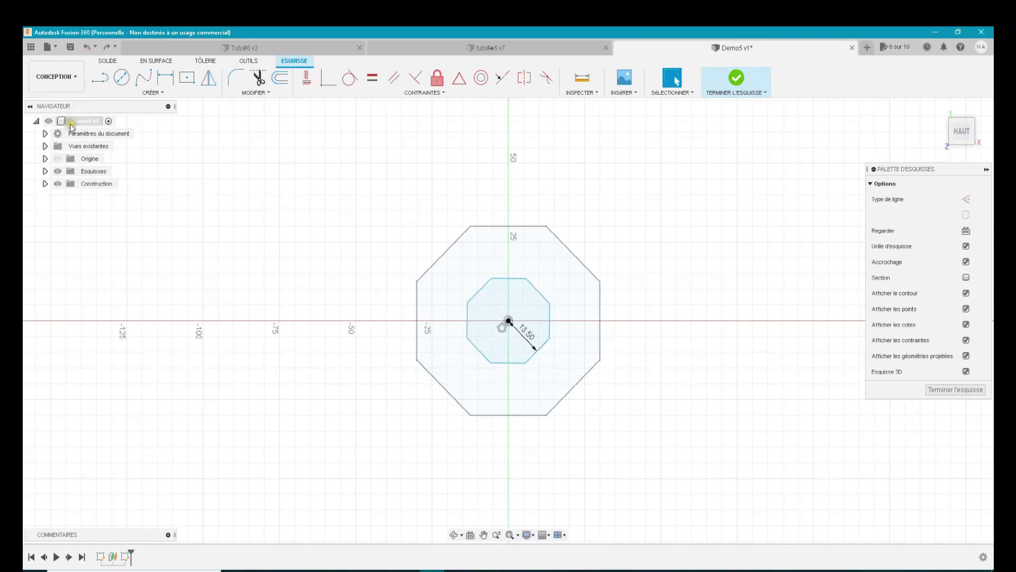
pyautogui.click(44, 159)
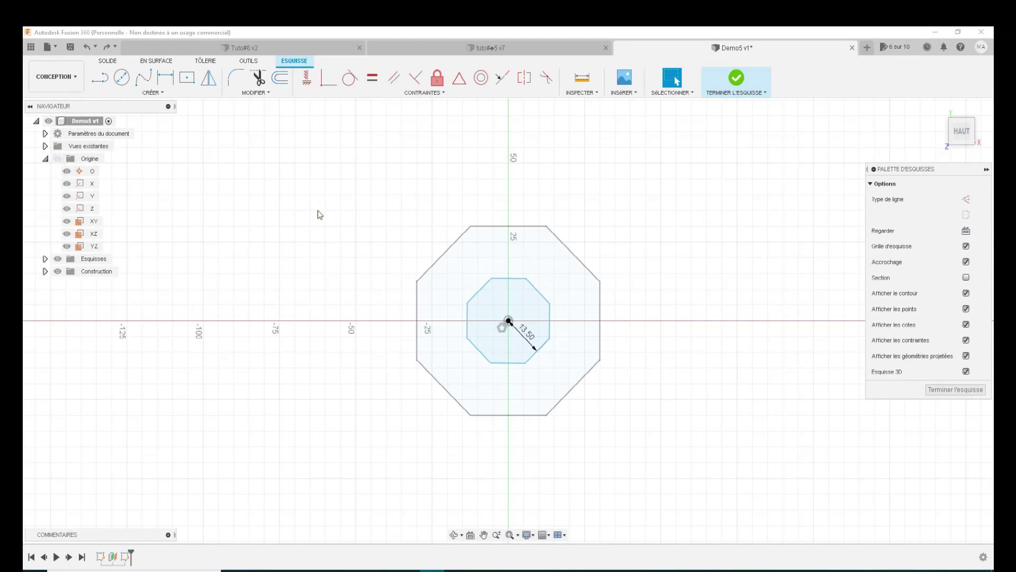
# - Make the inner octagon's lower corner coincident with the Y axis from the Origine list
pyautogui.click(327, 83)
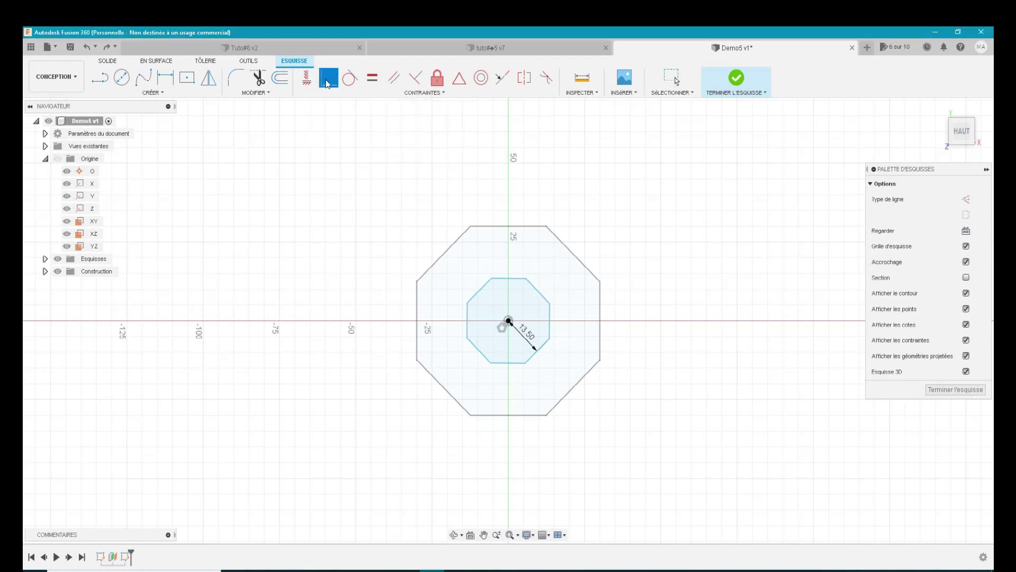
pyautogui.click(525, 362)
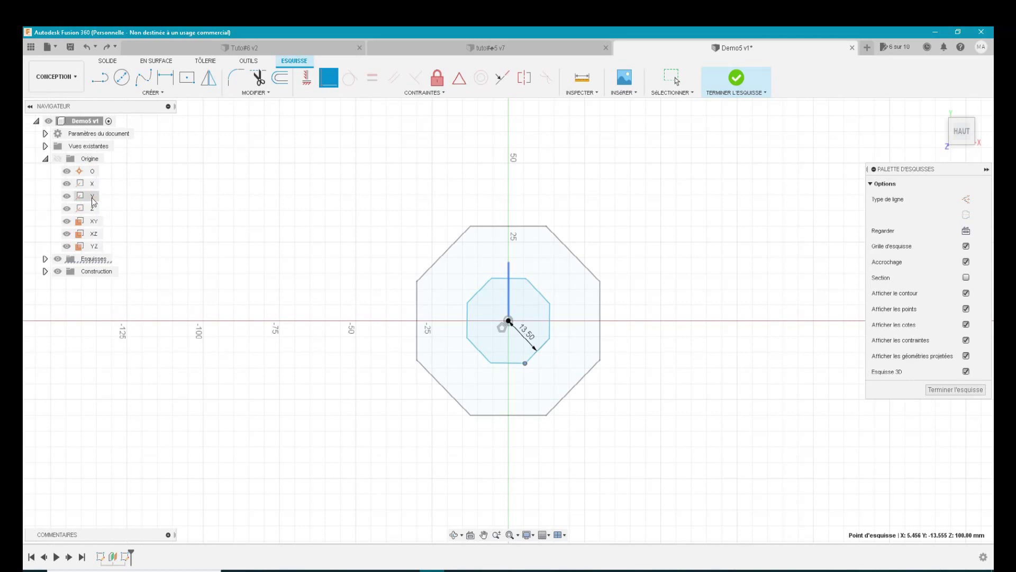
pyautogui.click(91, 197)
pyautogui.click(89, 200)
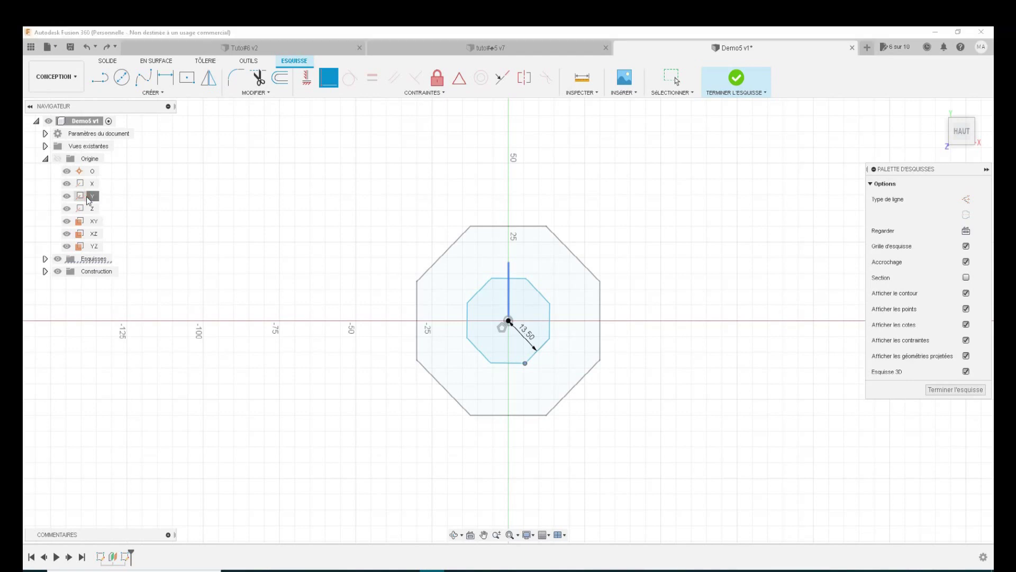
pyautogui.click(116, 204)
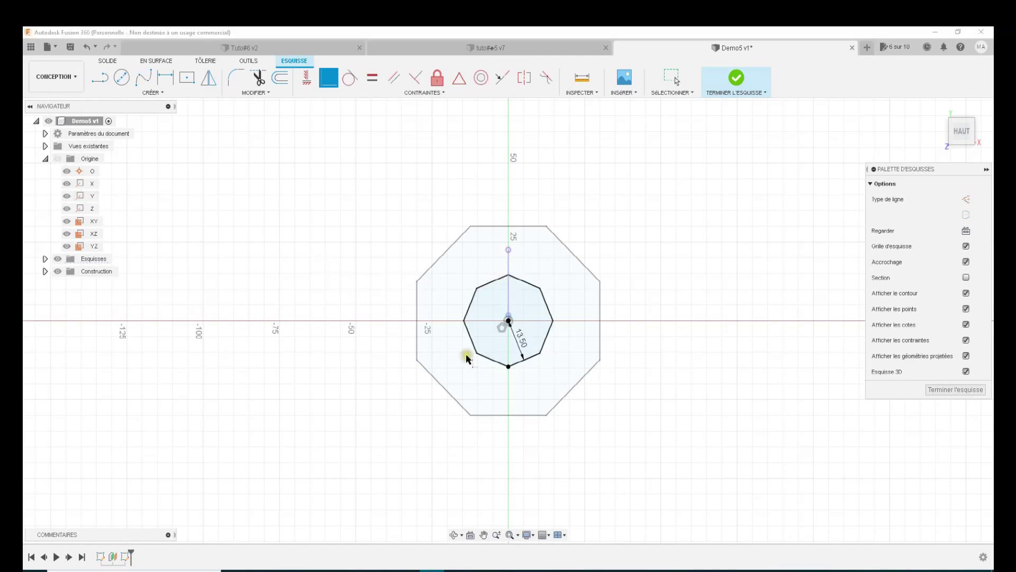
pyautogui.click(520, 386)
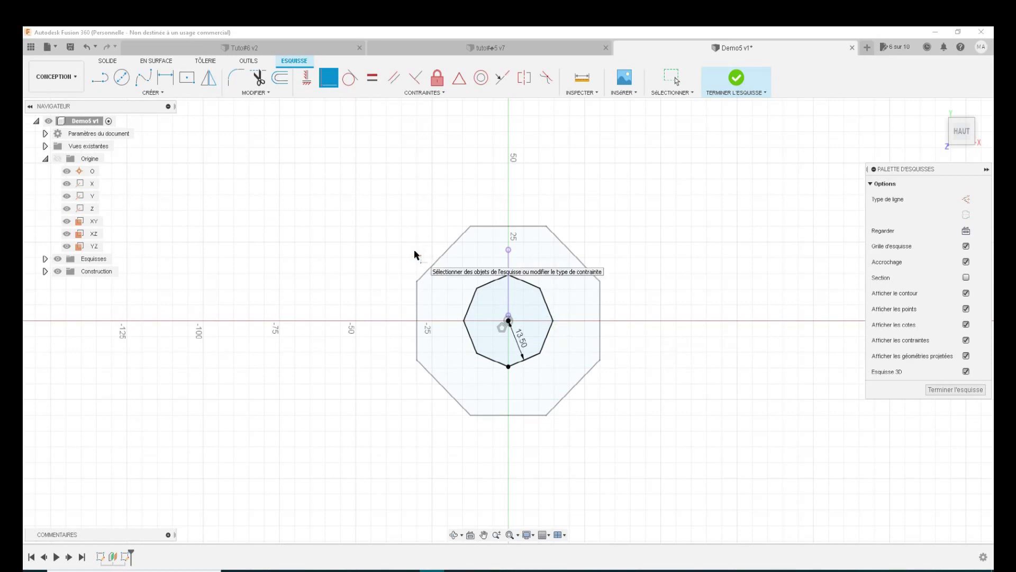
pyautogui.click(389, 243)
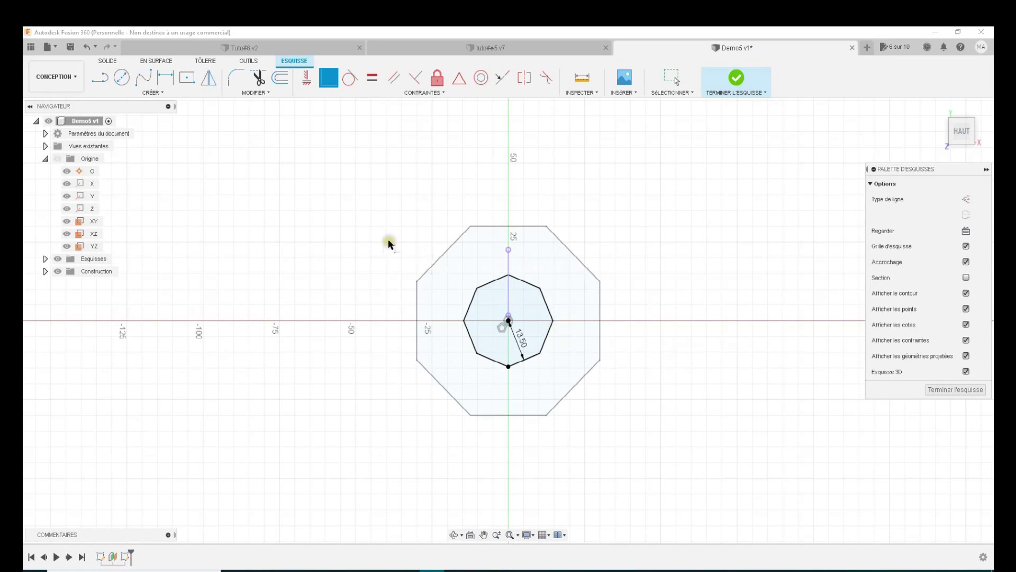
# - Undo the coincident constraint and try a vertical line from above the octagon, then undo it
pyautogui.click(87, 47)
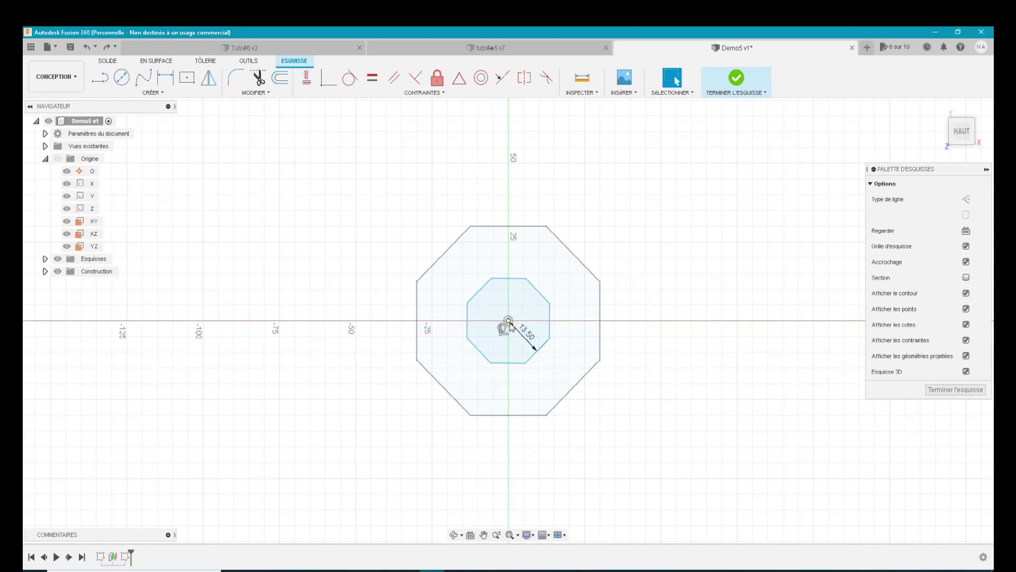
pyautogui.click(477, 318)
pyautogui.click(529, 180)
pyautogui.click(518, 188)
pyautogui.click(487, 186)
pyautogui.click(98, 81)
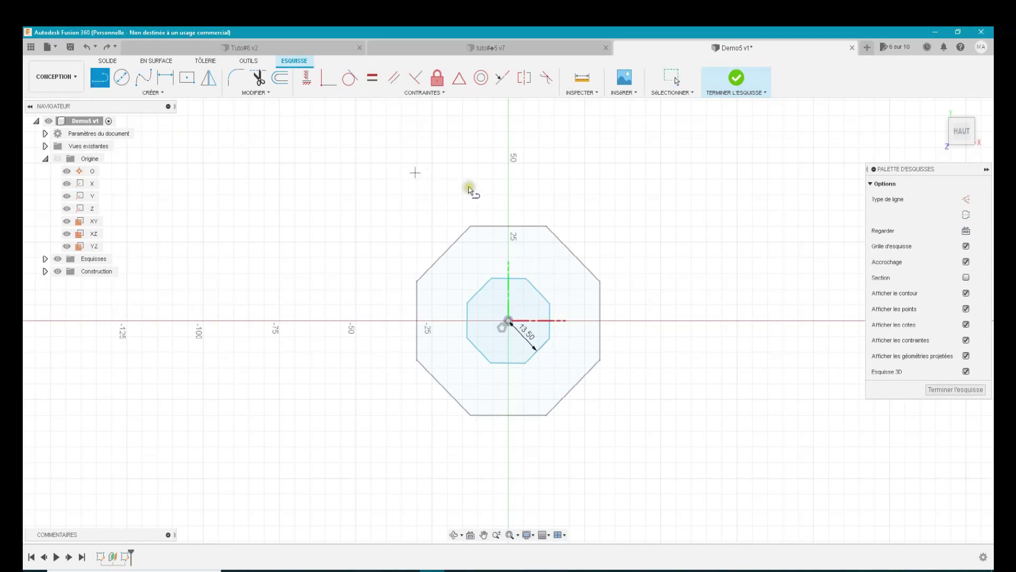
pyautogui.click(508, 194)
pyautogui.click(501, 358)
pyautogui.press('Escape')
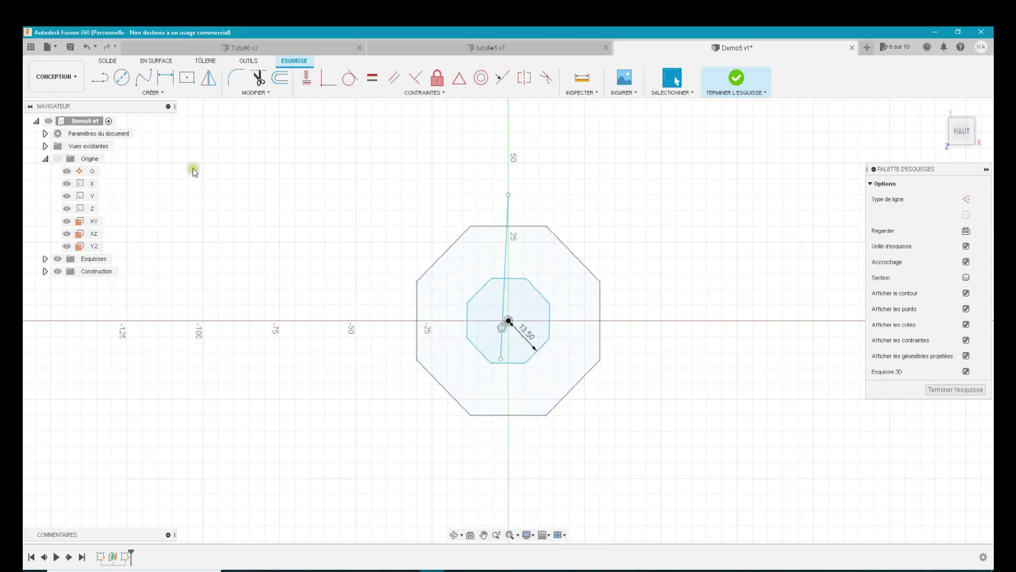
pyautogui.click(88, 48)
# - Draw a vertical line along the Y axis from above to below the outer octagon
pyautogui.click(99, 78)
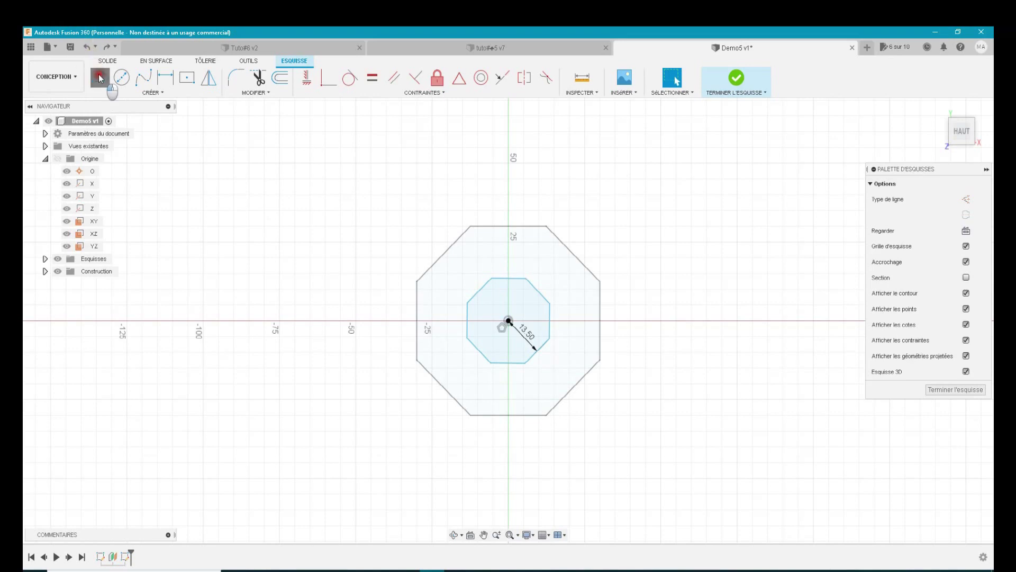
pyautogui.click(506, 194)
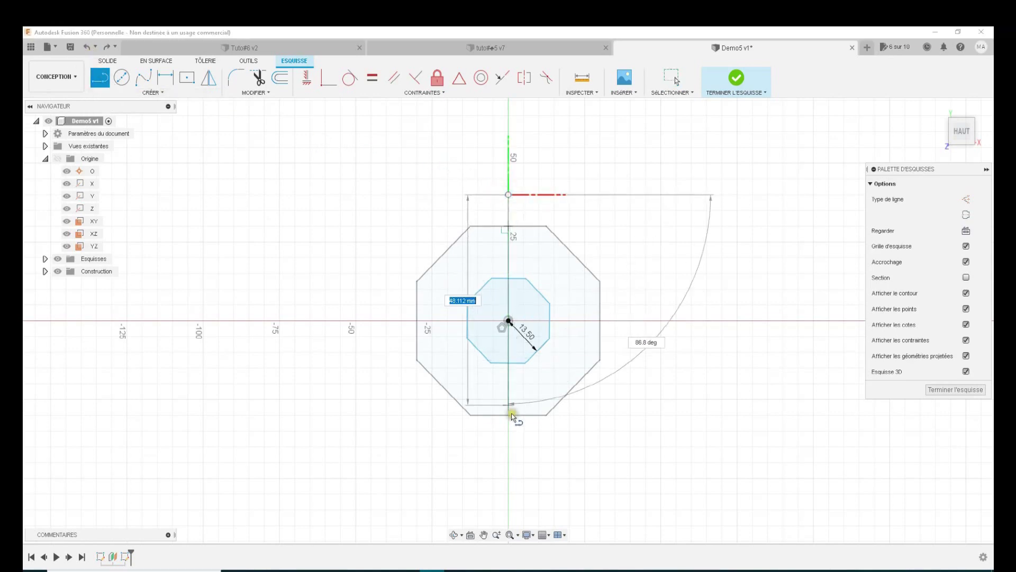
pyautogui.click(509, 462)
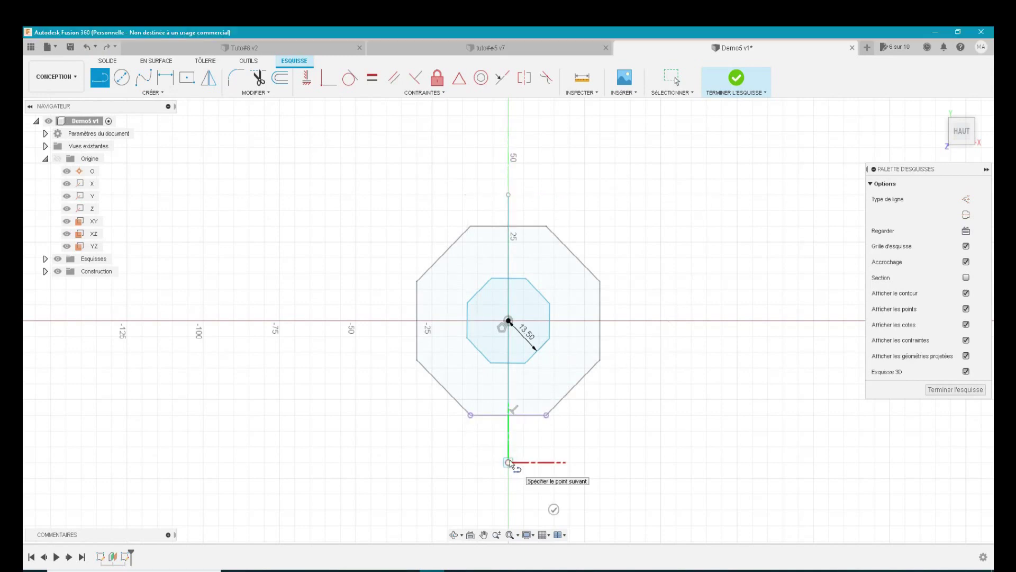
pyautogui.press('Escape')
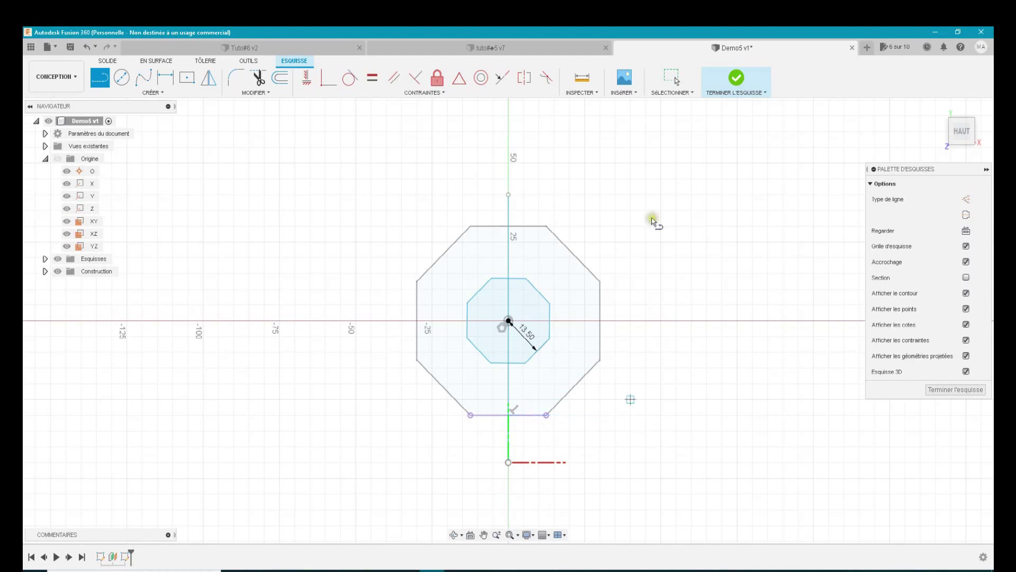
# - Convert the vertical Y-axis line into a dashed construction line
pyautogui.click(672, 68)
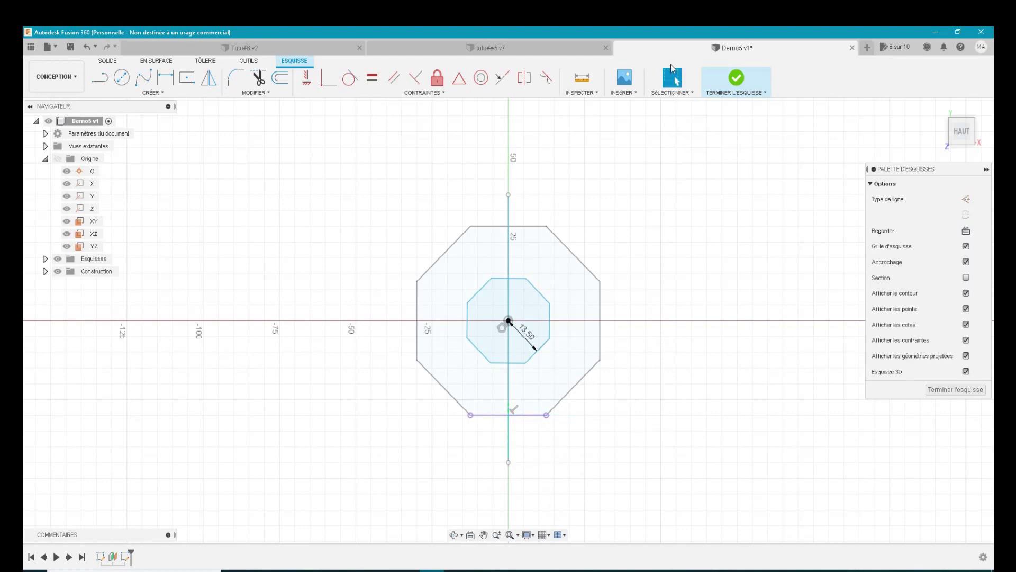
pyautogui.click(508, 210)
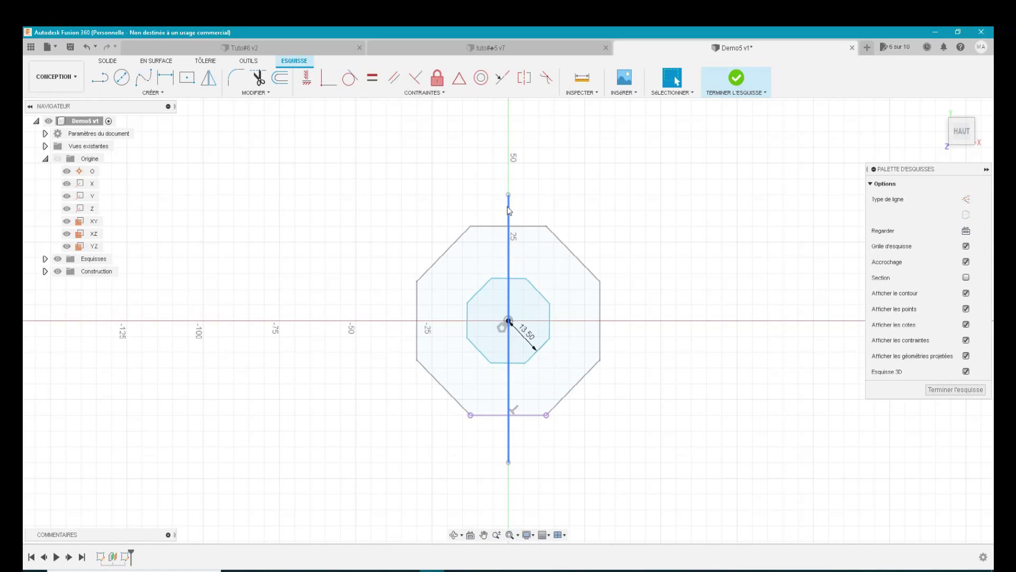
pyautogui.click(508, 210)
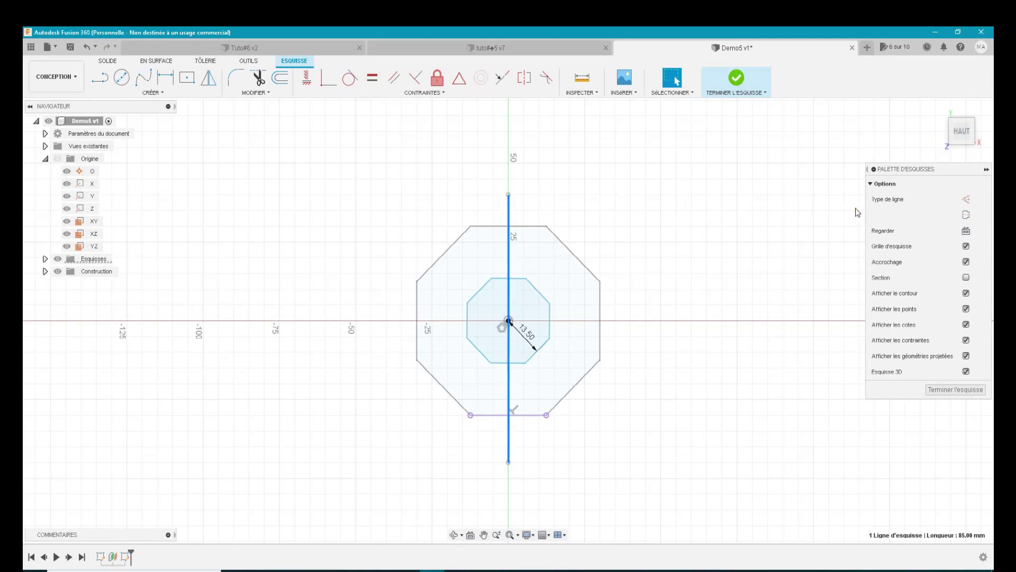
pyautogui.click(966, 201)
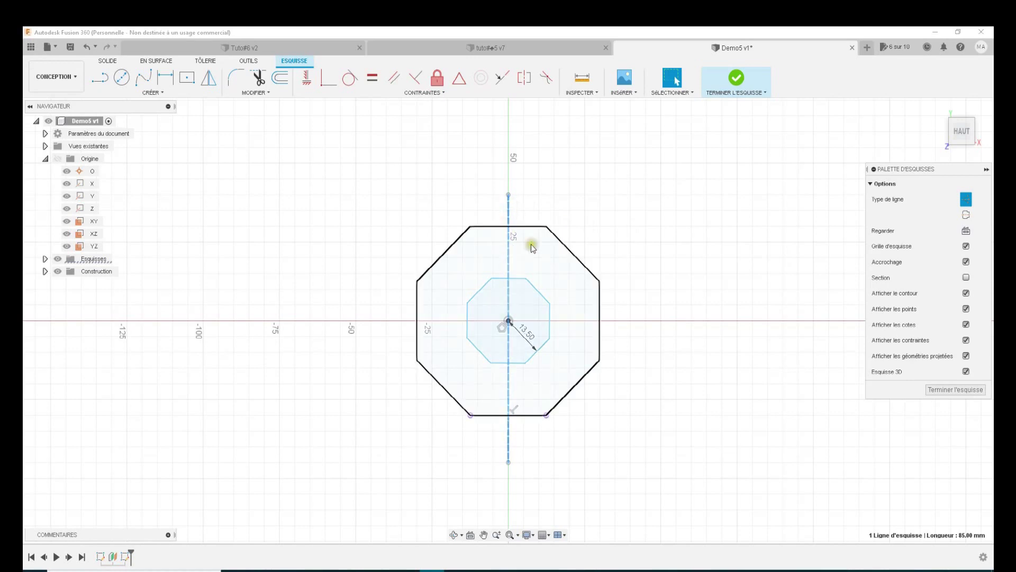
pyautogui.click(582, 195)
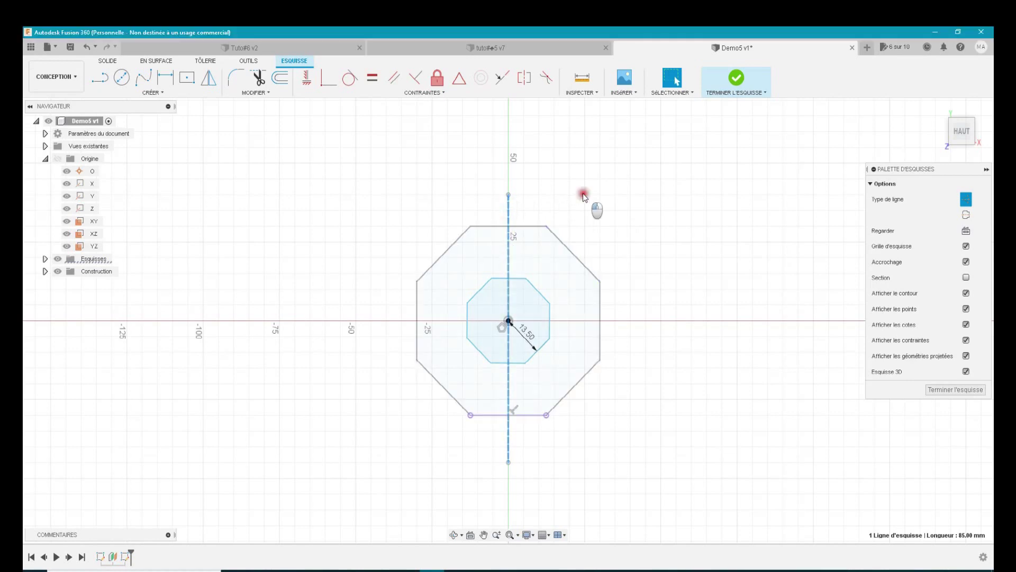
pyautogui.click(535, 210)
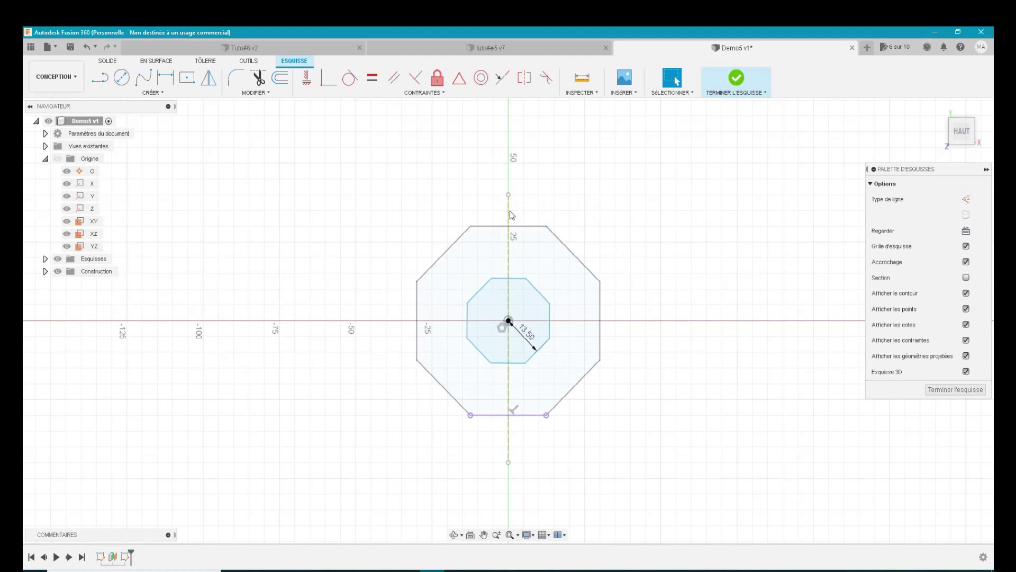
pyautogui.click(509, 211)
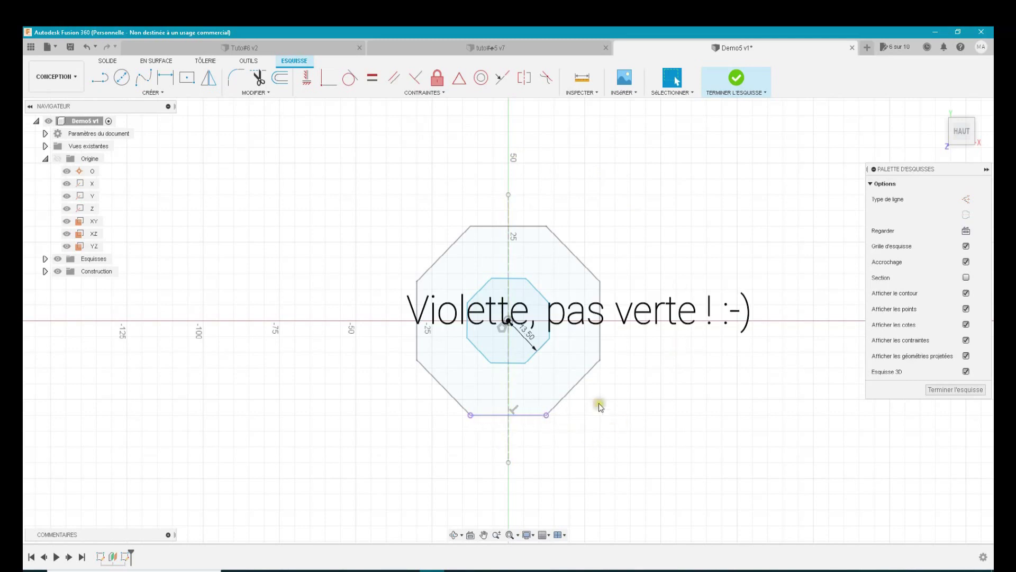
# - Turn off 'Afficher les géométries projetées' in the Sketch Palette, then return to the top view
pyautogui.click(938, 109)
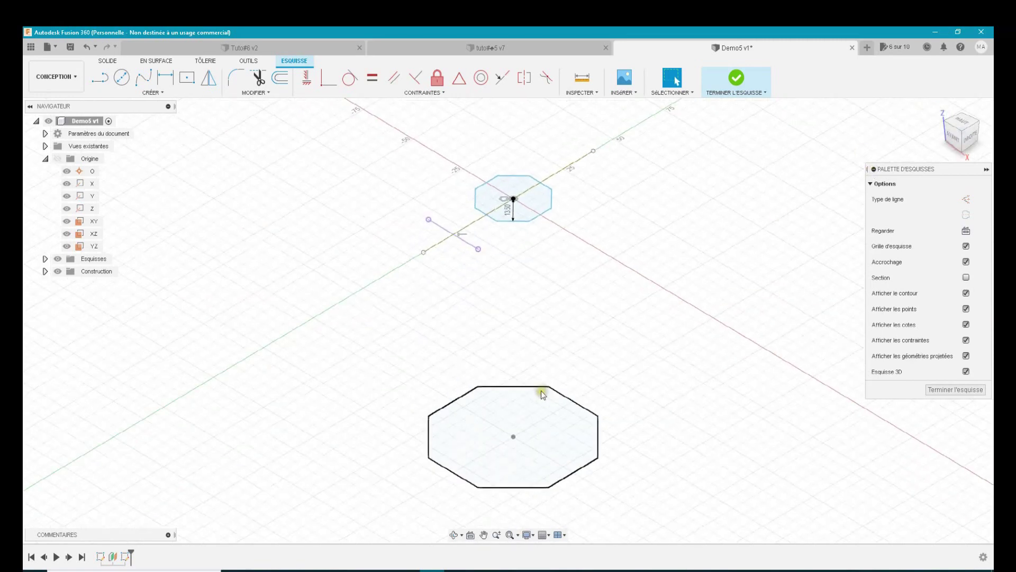
pyautogui.click(476, 408)
pyautogui.click(454, 474)
pyautogui.click(497, 335)
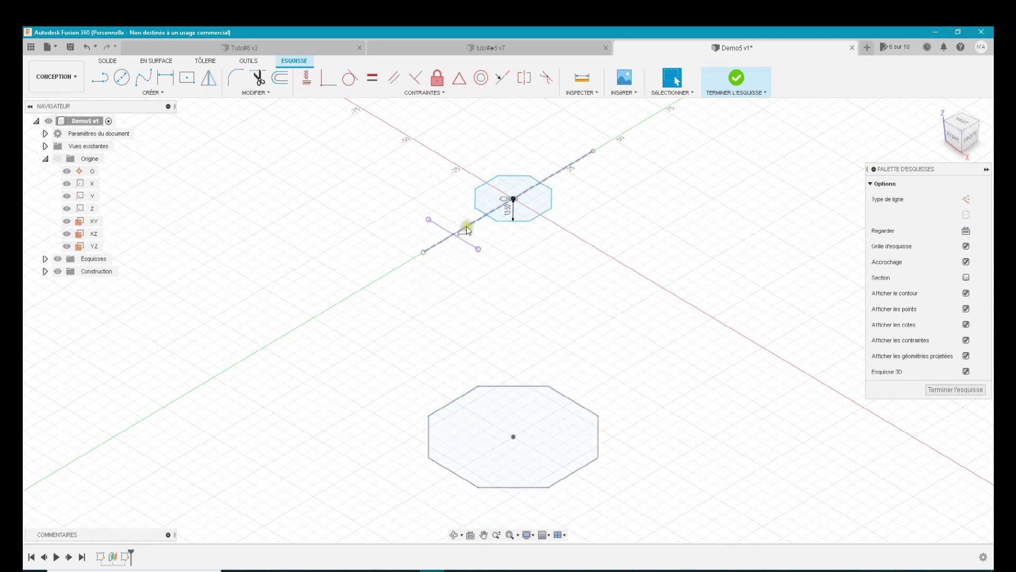
pyautogui.click(480, 217)
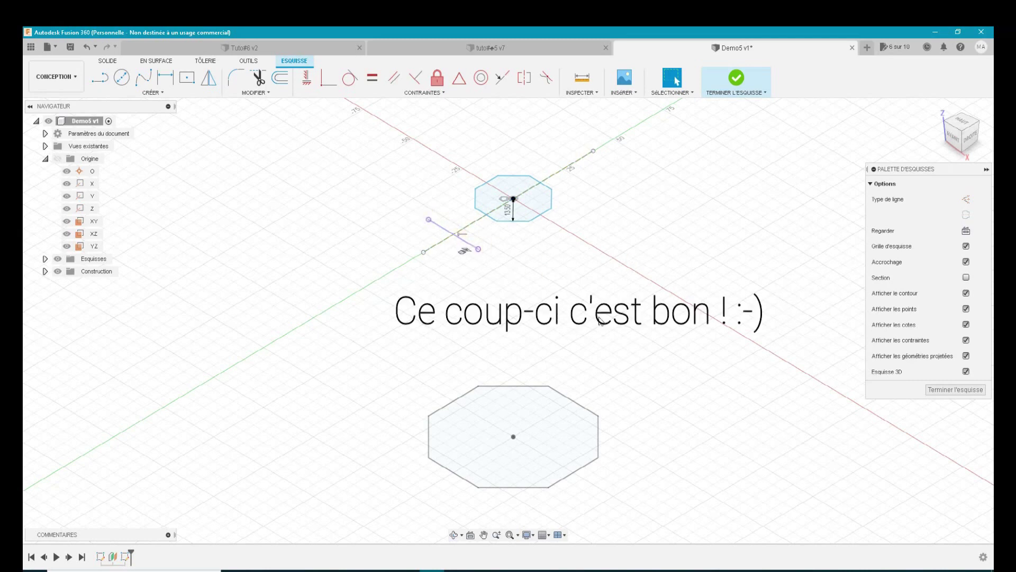
pyautogui.click(967, 356)
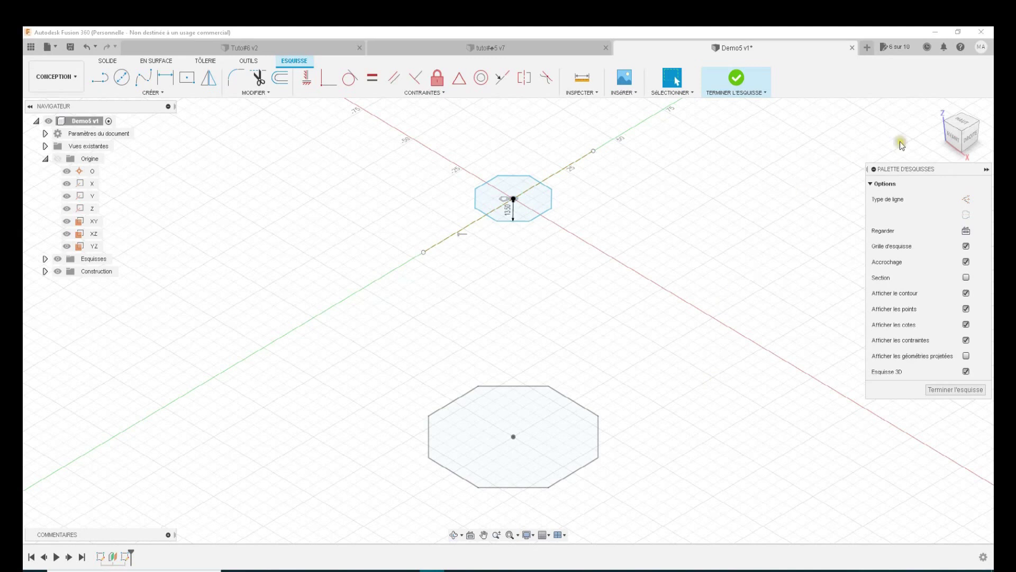
pyautogui.click(964, 124)
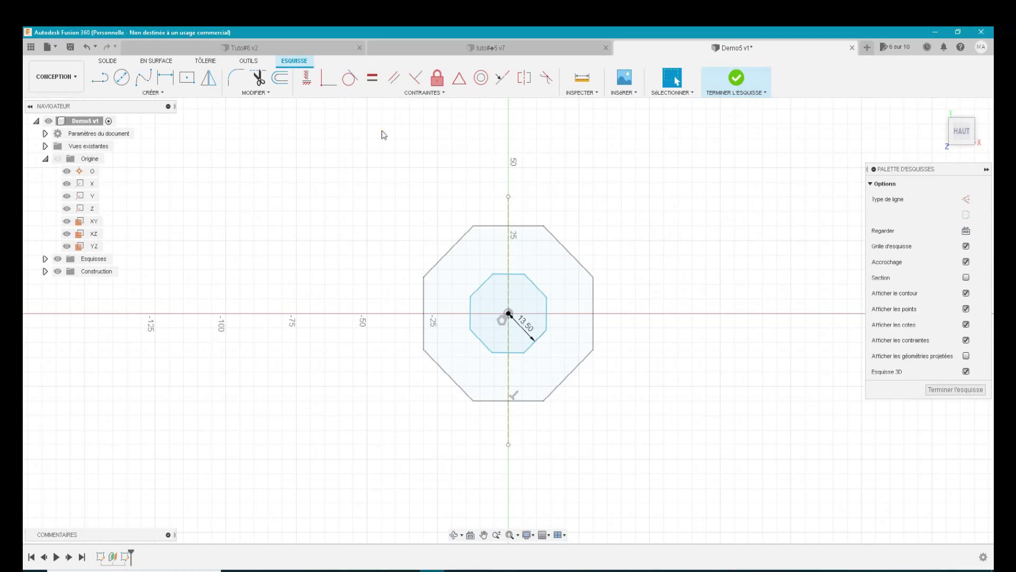
# - Try a coincident constraint on an inner octagon vertex, undo it, and fix the construction line
pyautogui.click(332, 85)
pyautogui.click(523, 354)
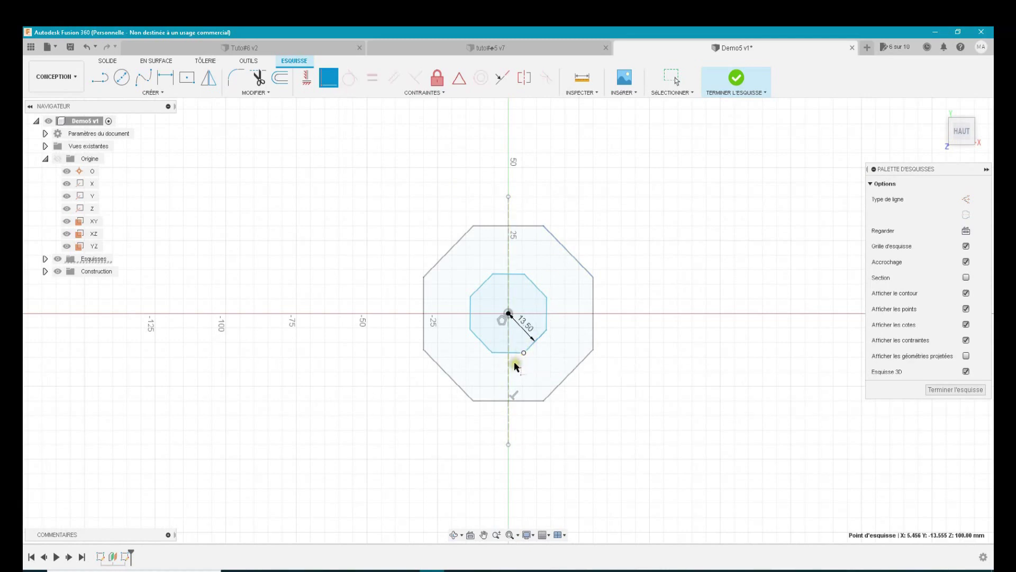
pyautogui.click(508, 370)
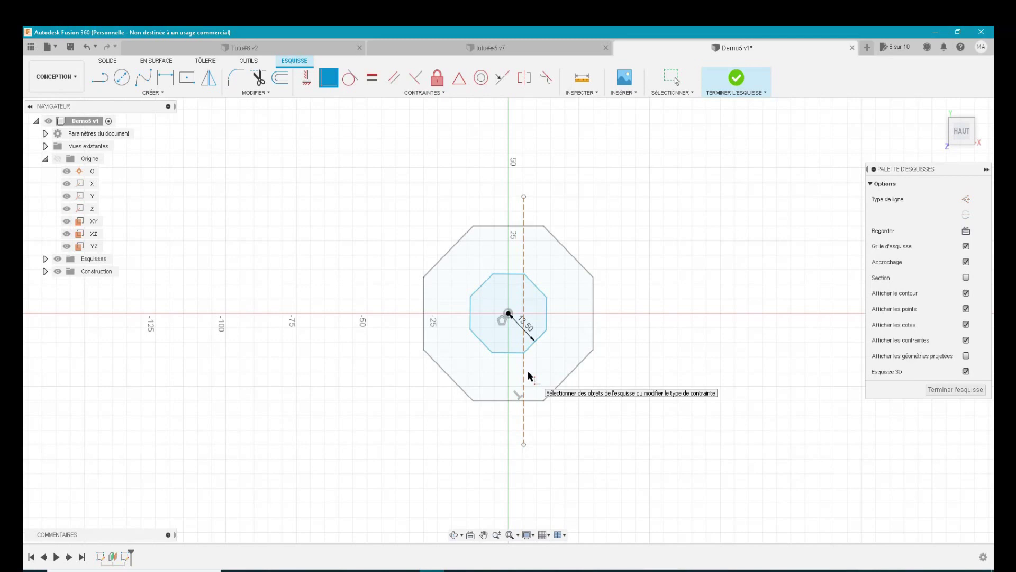
pyautogui.click(87, 44)
pyautogui.click(88, 44)
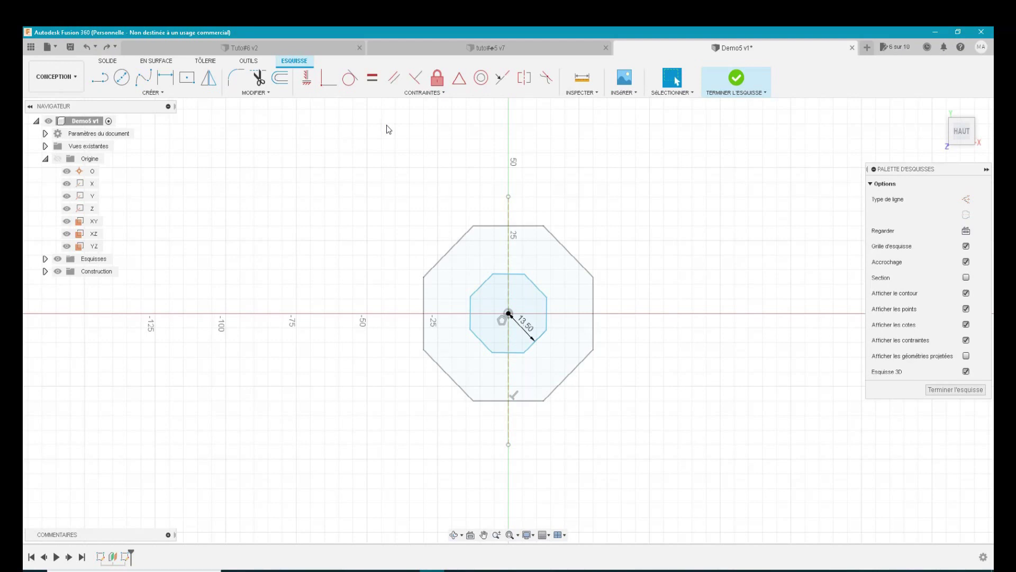
pyautogui.click(437, 80)
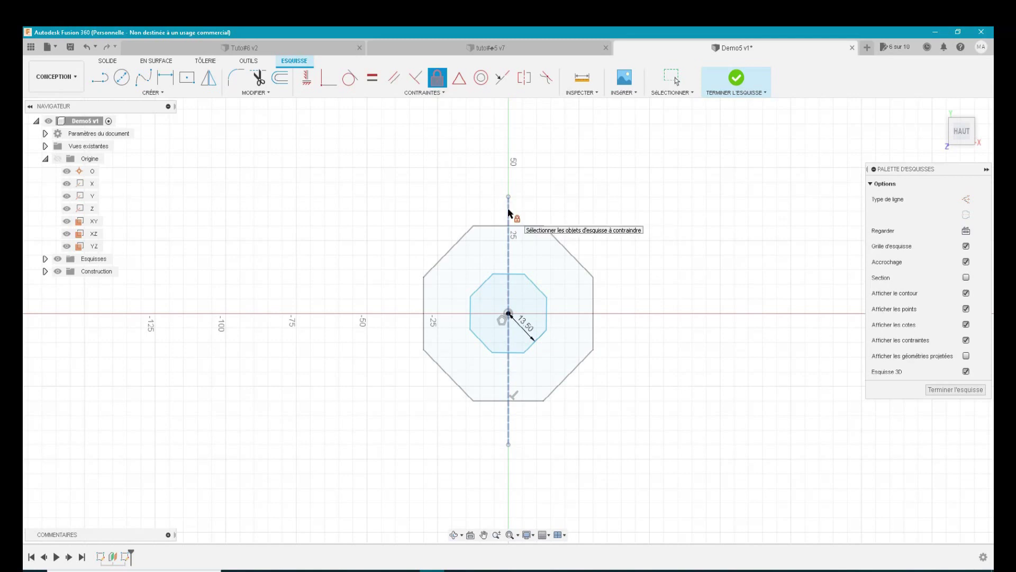
pyautogui.click(521, 211)
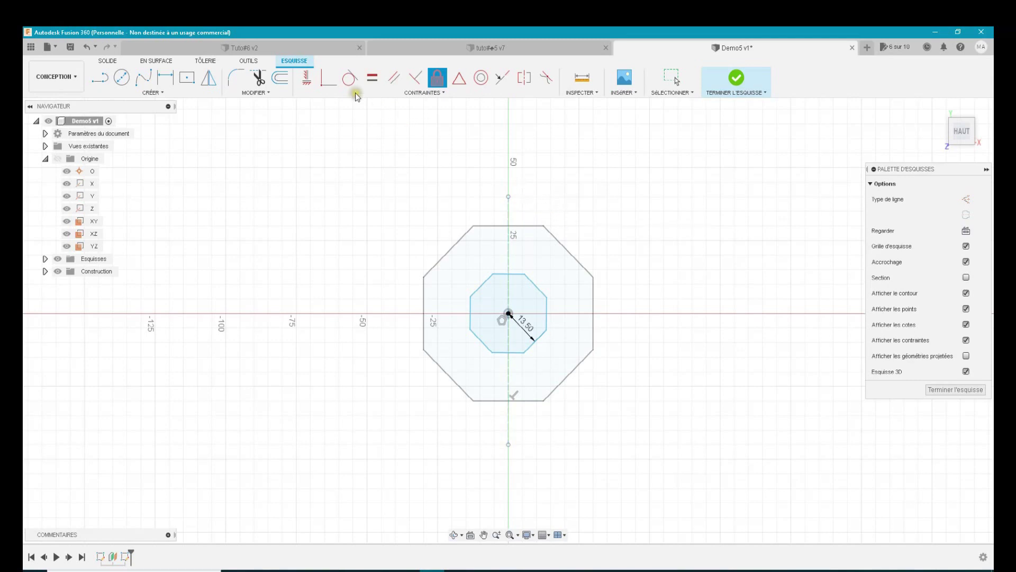
# - Make an inner octagon vertex coincident with the vertical axis
pyautogui.click(323, 81)
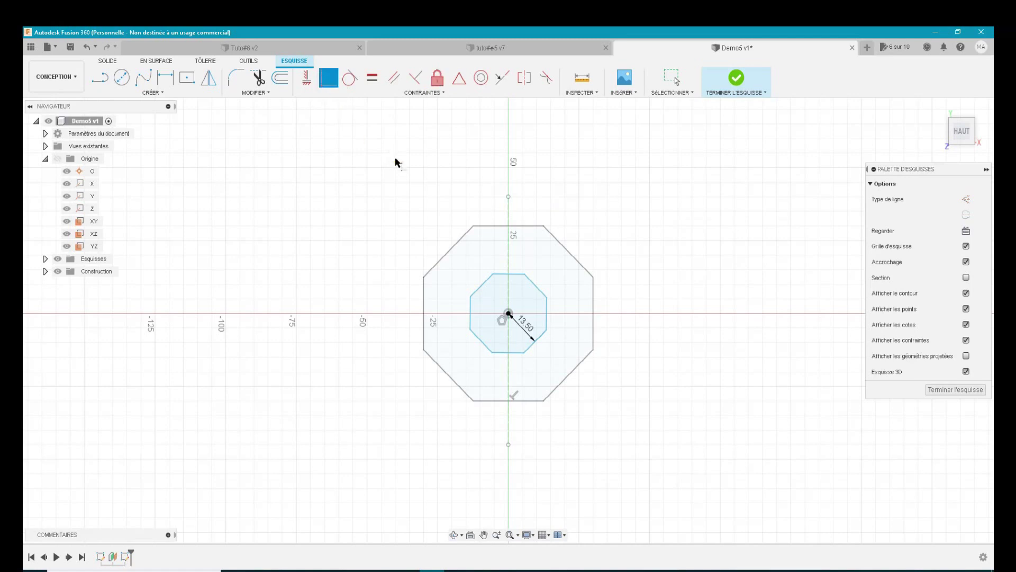
pyautogui.click(541, 335)
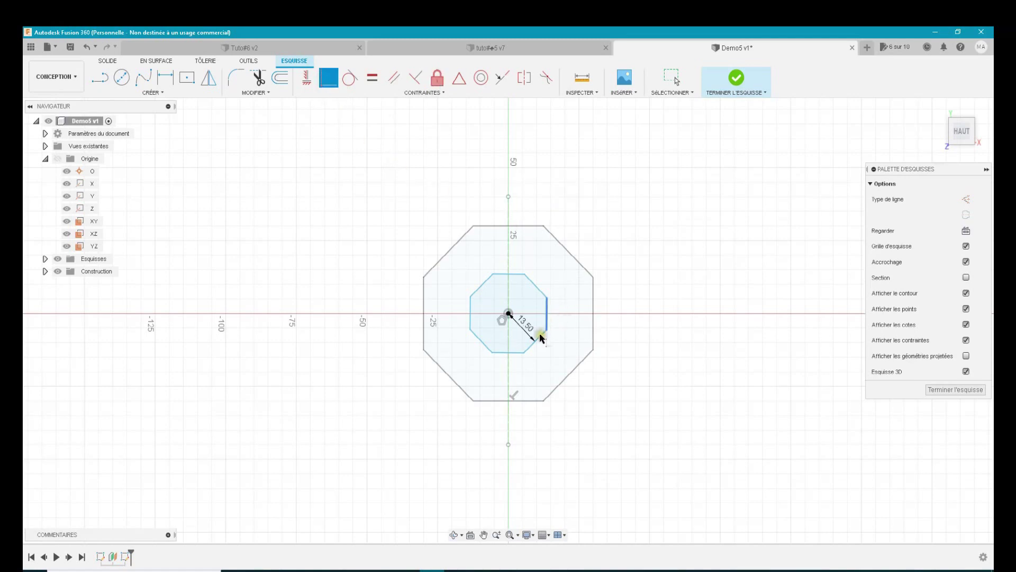
pyautogui.click(522, 358)
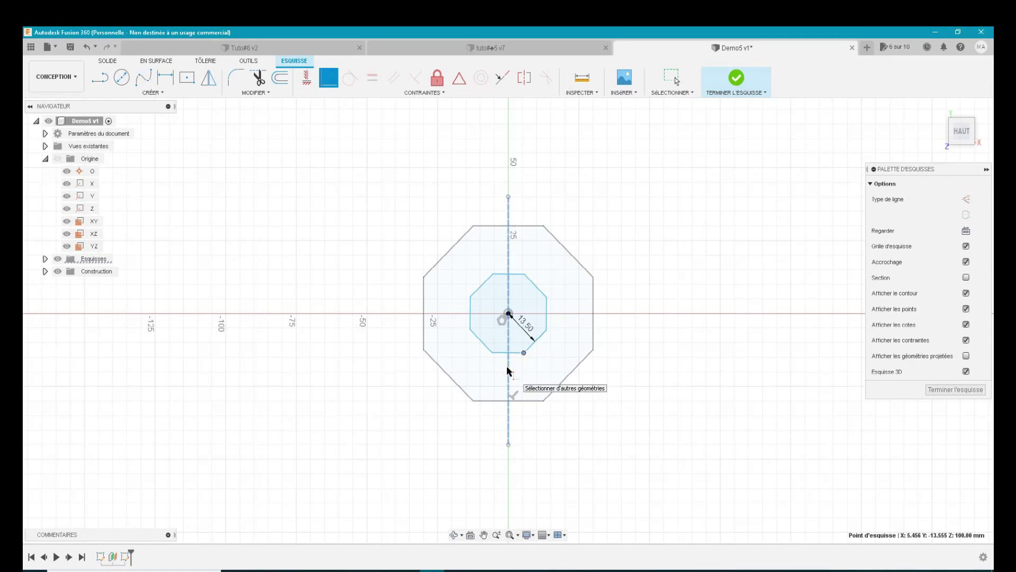
pyautogui.click(507, 371)
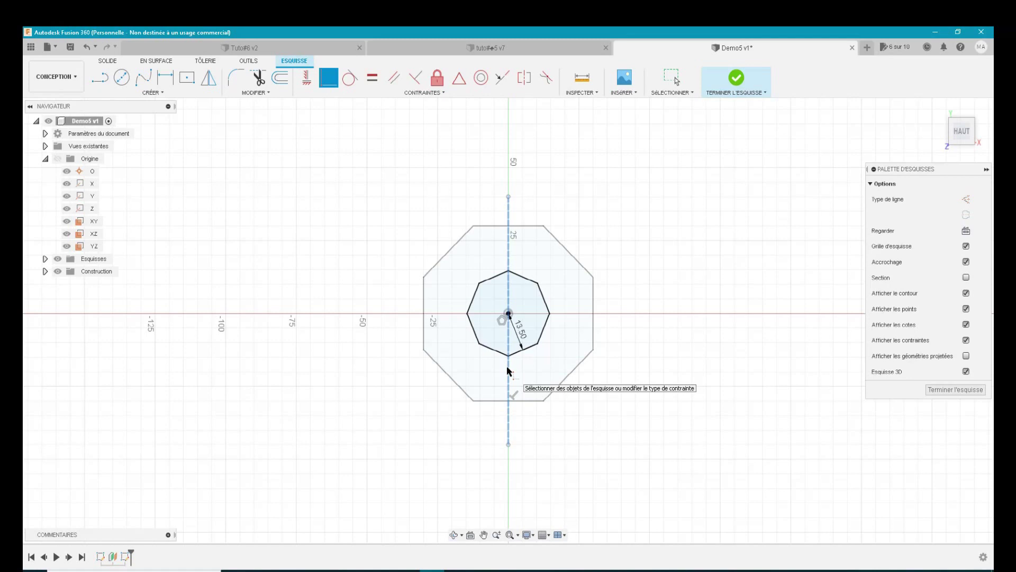
# - Finish the inner-octagon sketch and view both octagons from the isometric home view
pyautogui.click(925, 390)
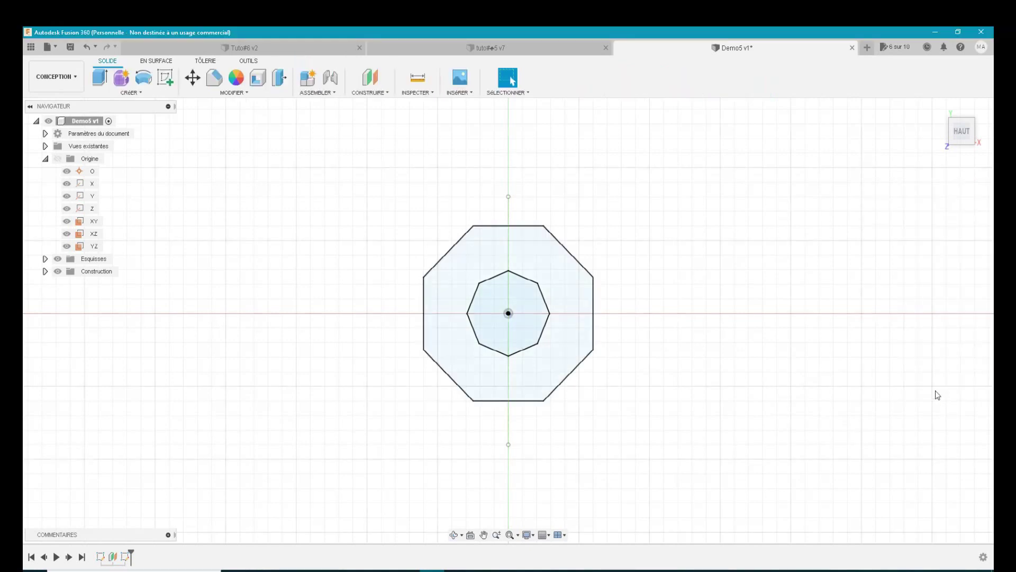
pyautogui.click(939, 108)
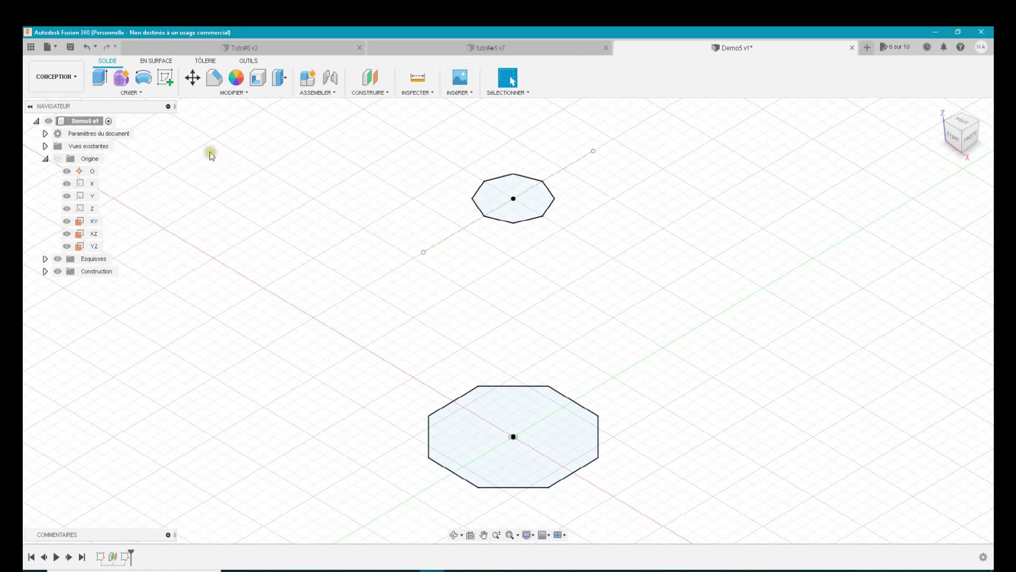
pyautogui.click(148, 93)
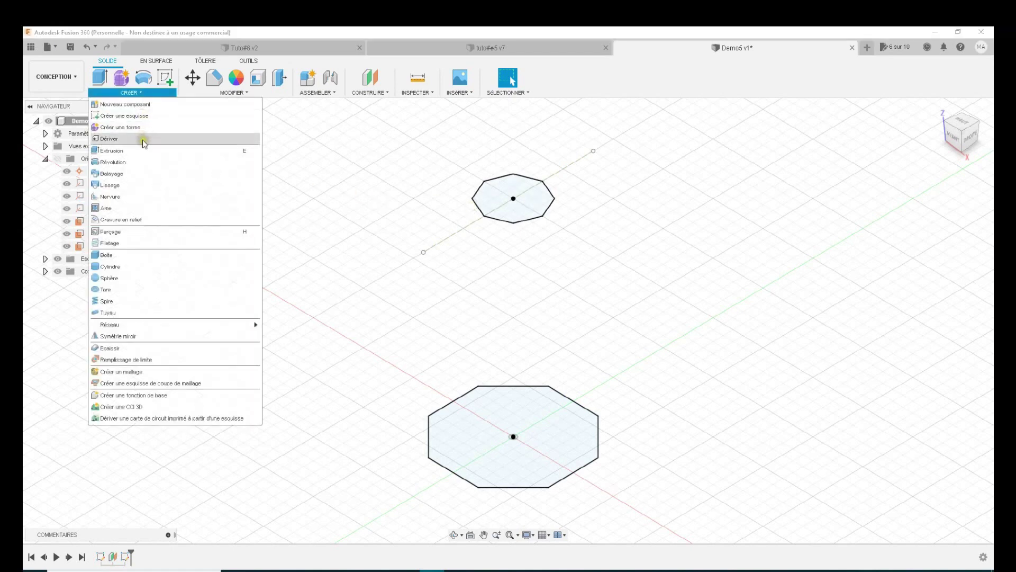
# - Loft the 30 mm lower octagon to the 13.5 mm upper octagon as a new tapered body
pyautogui.press('Escape')
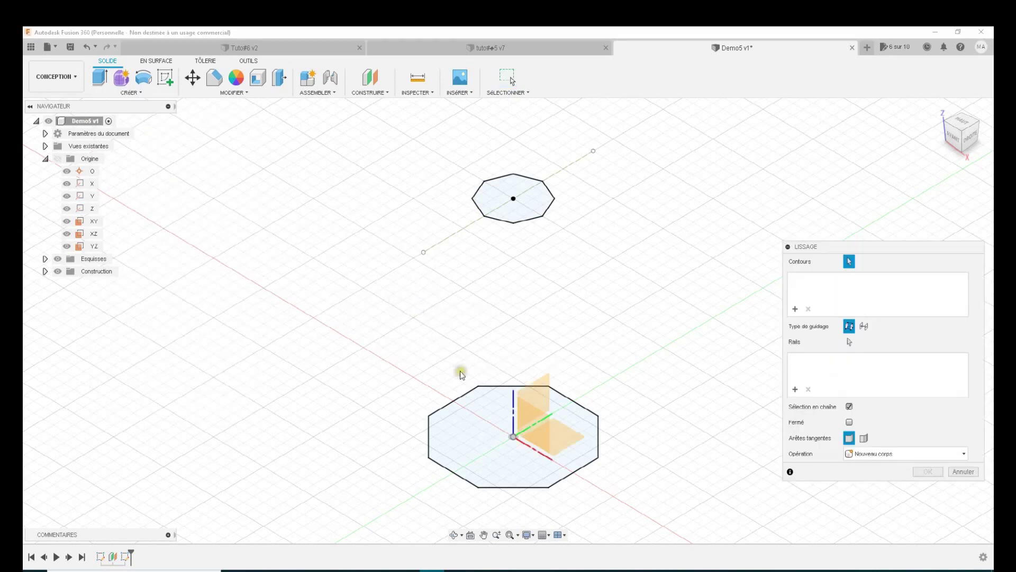
pyautogui.click(461, 439)
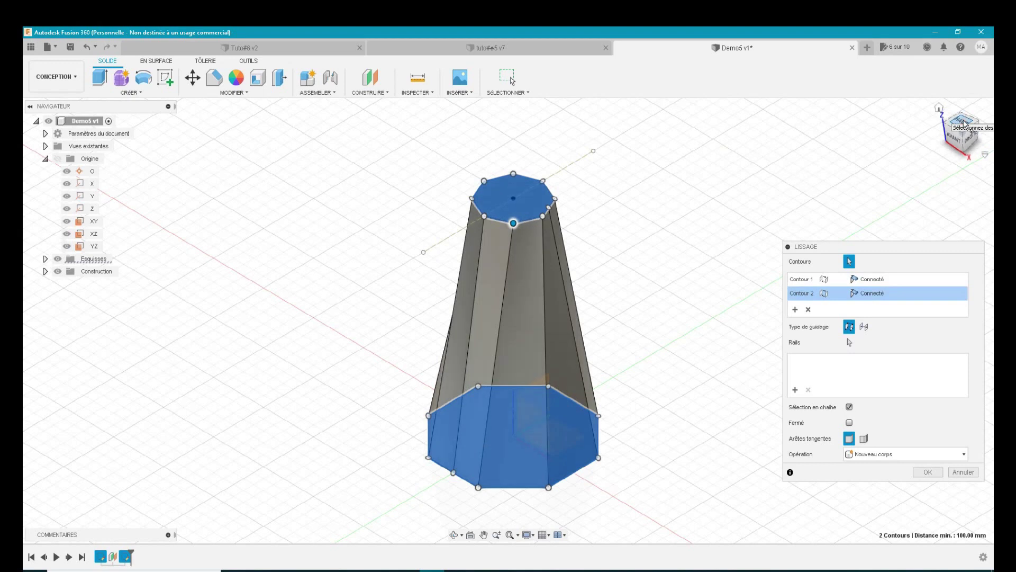
pyautogui.click(964, 124)
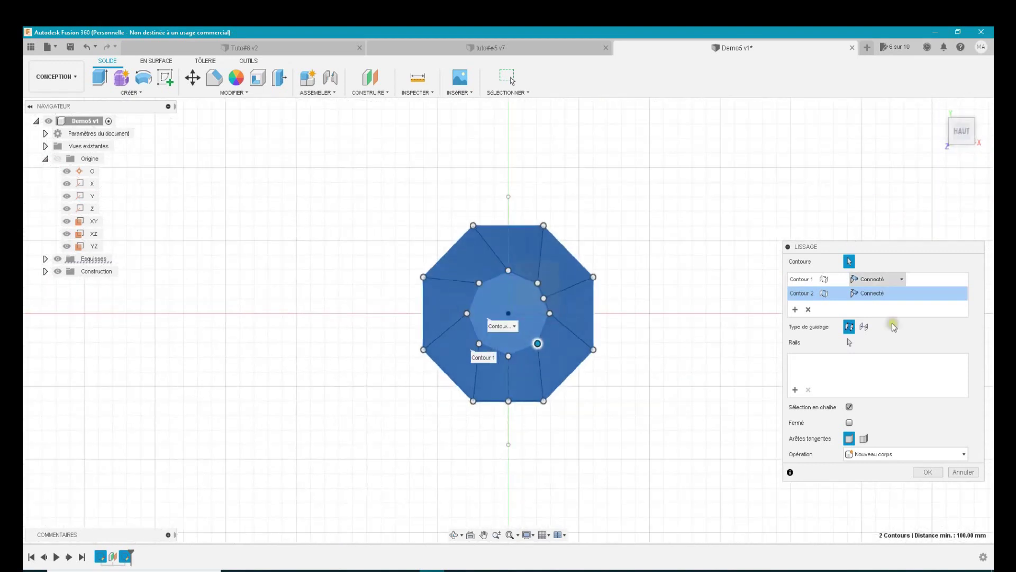
pyautogui.click(929, 473)
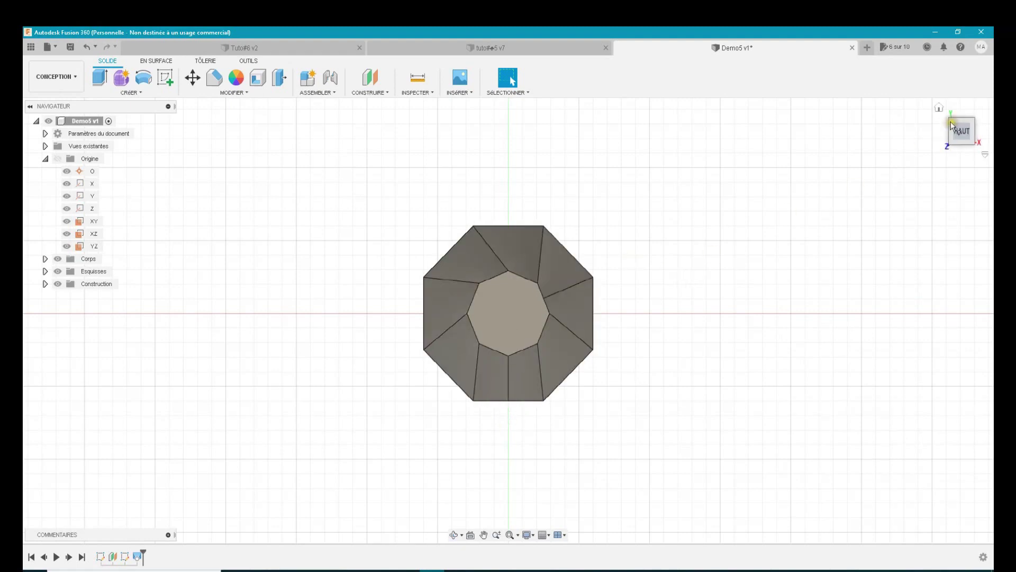
# - Inspect the tapered loft in 3D, then bring up Lissage1's options in the timeline
pyautogui.click(454, 535)
pyautogui.moveTo(532, 383)
pyautogui.mouseDown()
pyautogui.moveTo(545, 320)
pyautogui.moveTo(556, 319)
pyautogui.mouseUp()
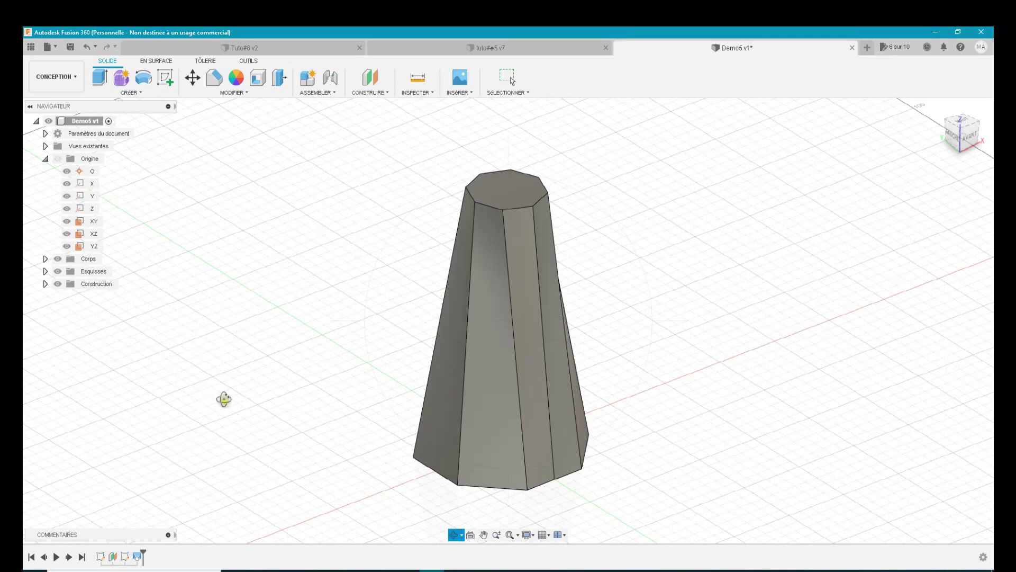
pyautogui.click(505, 87)
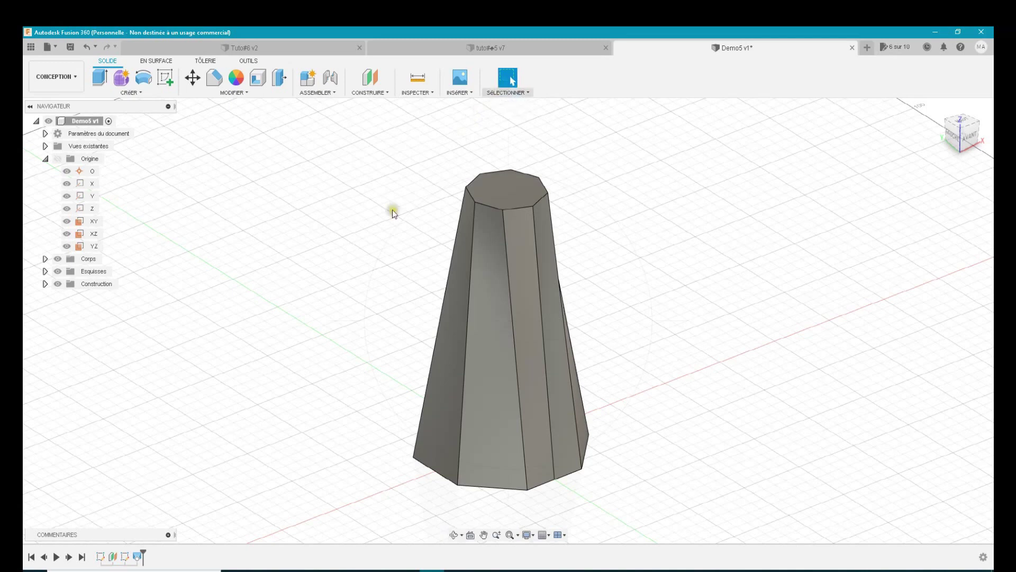
pyautogui.click(135, 555)
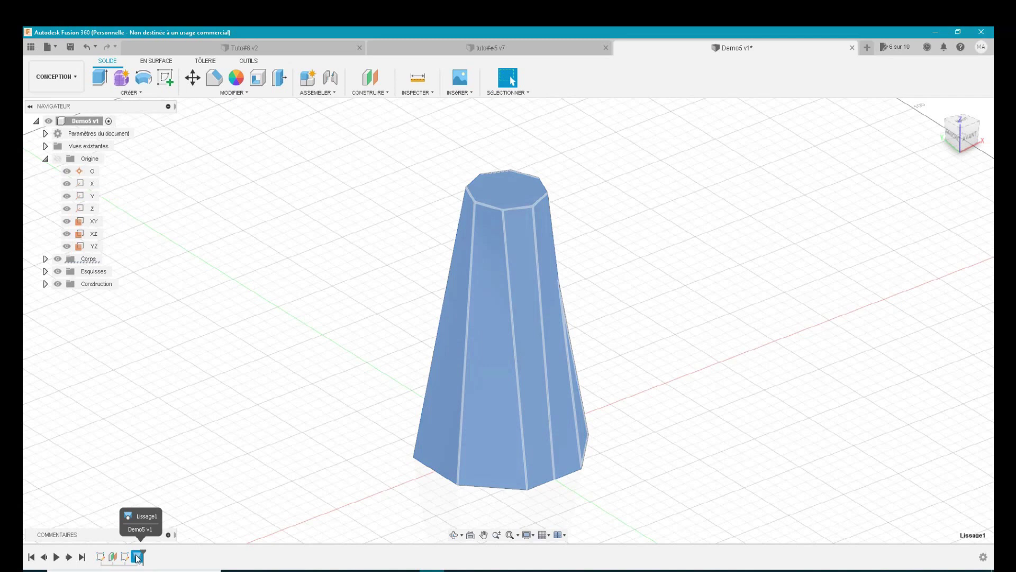
pyautogui.rightClick(137, 557)
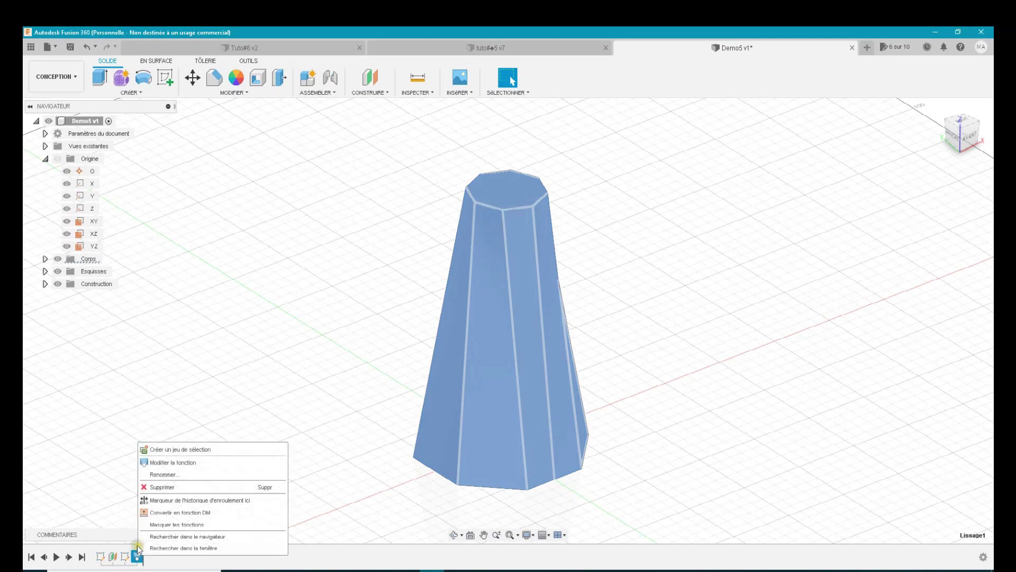
# - Delete the Lissage1 loft and make the Esquisse1 and Esquisse2 sketches visible
pyautogui.click(182, 487)
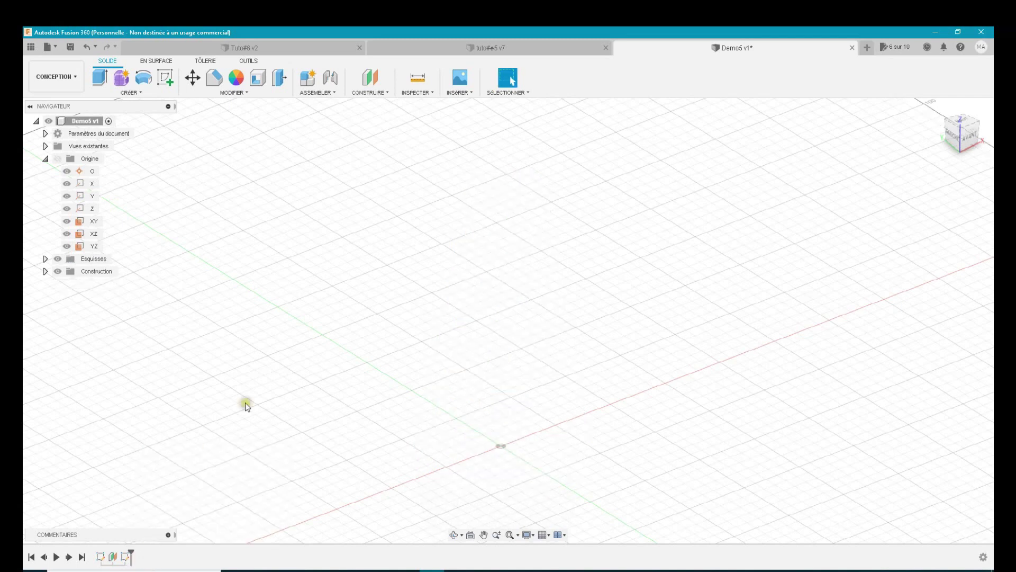
pyautogui.click(44, 259)
pyautogui.click(65, 270)
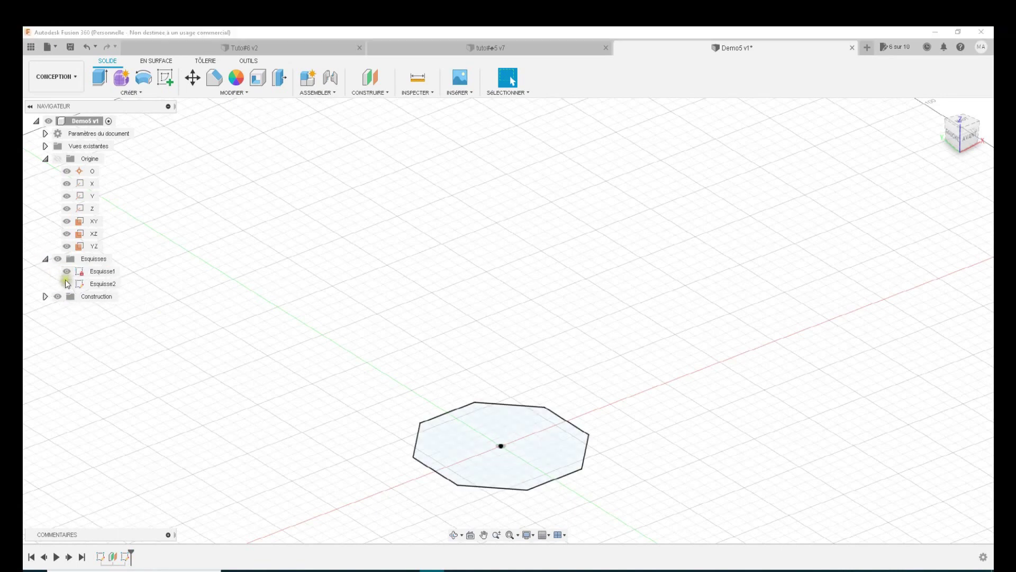
pyautogui.click(66, 285)
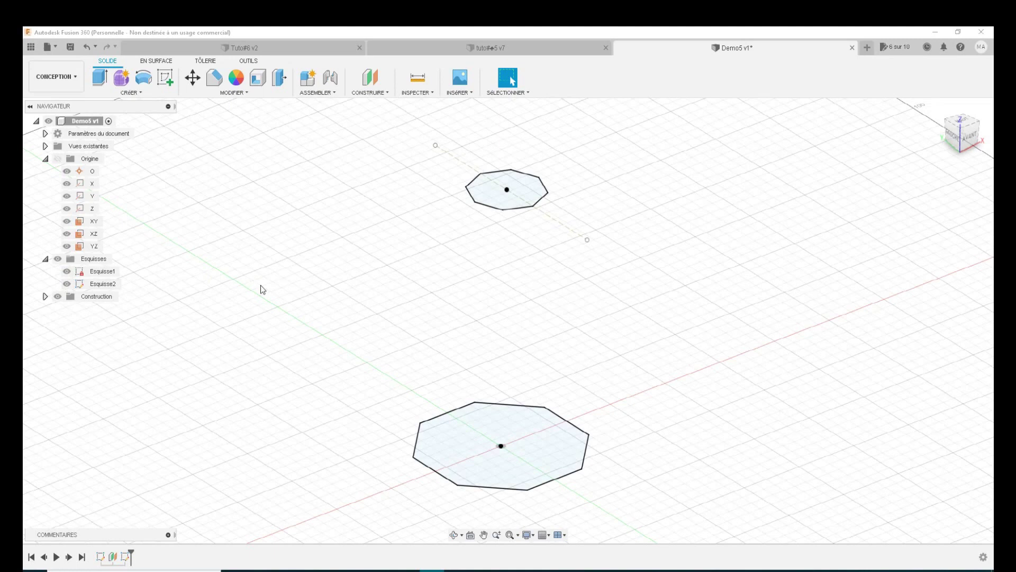
# - Select the Esquisse2 sketch in the timeline
pyautogui.click(259, 355)
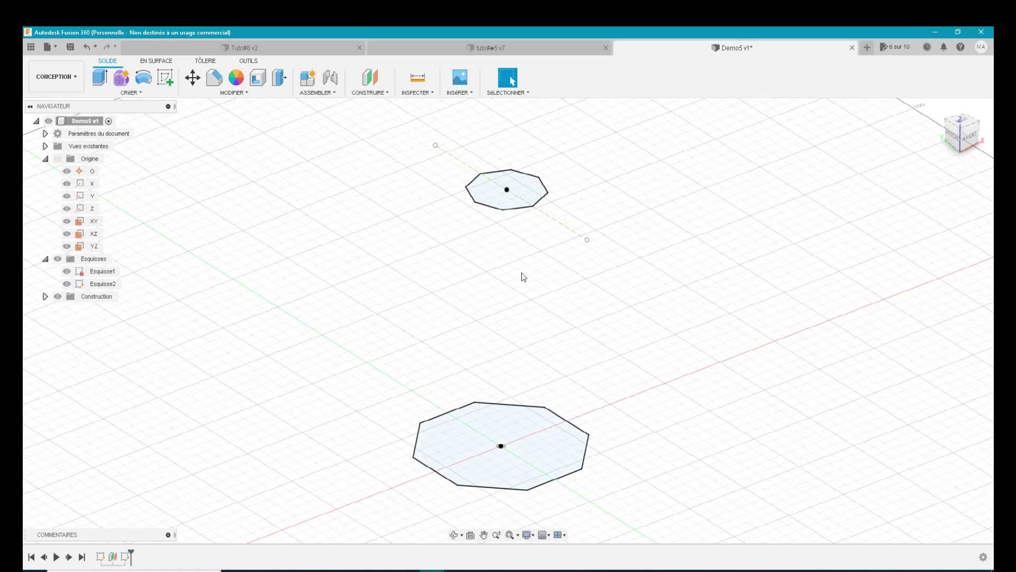
pyautogui.click(511, 281)
pyautogui.click(124, 557)
# - Reopen Esquisse2 in the home view with Esquisse 3D unchecked in the Sketch Palette
pyautogui.doubleClick(123, 557)
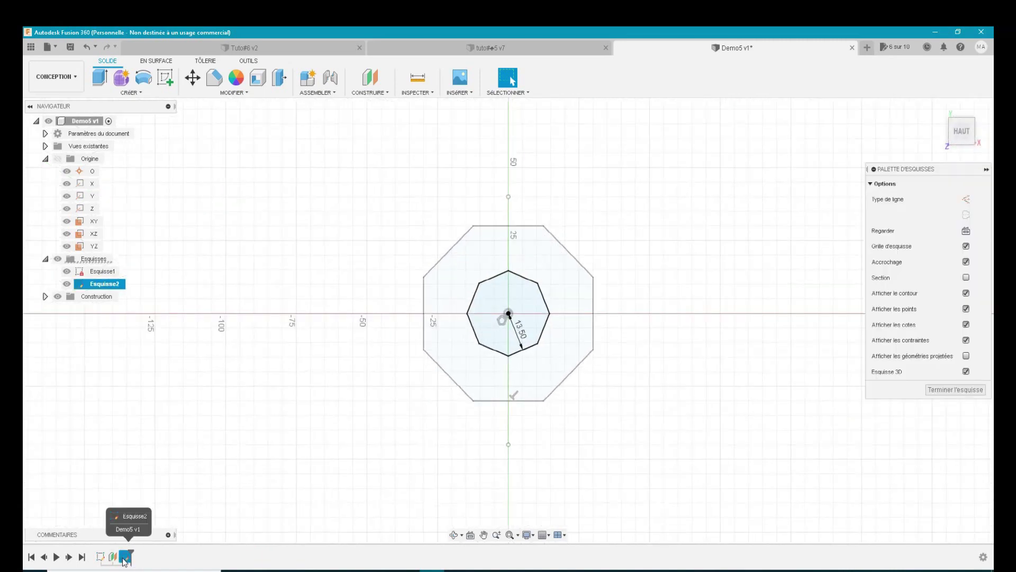
pyautogui.click(829, 164)
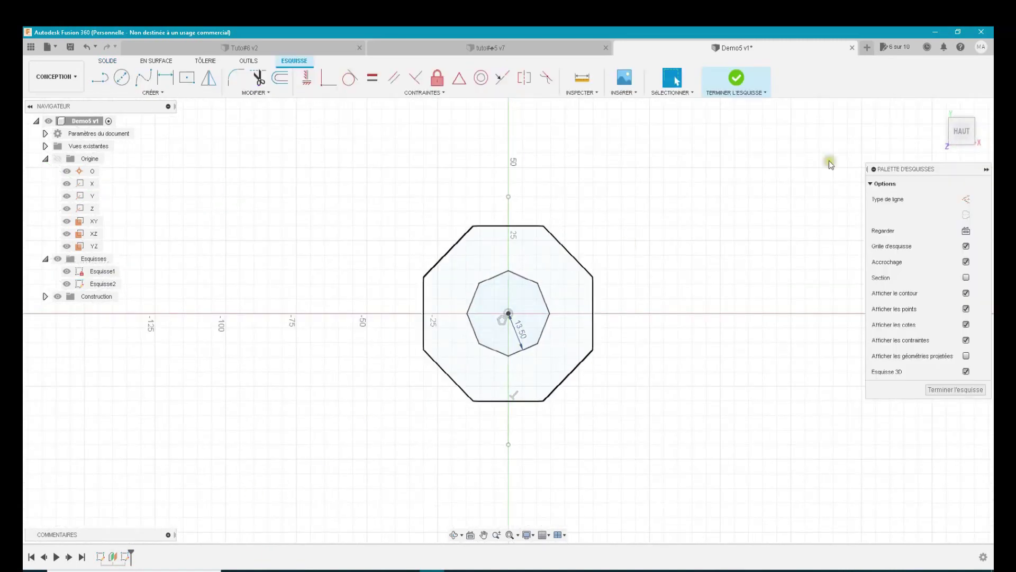
pyautogui.click(938, 108)
pyautogui.click(699, 252)
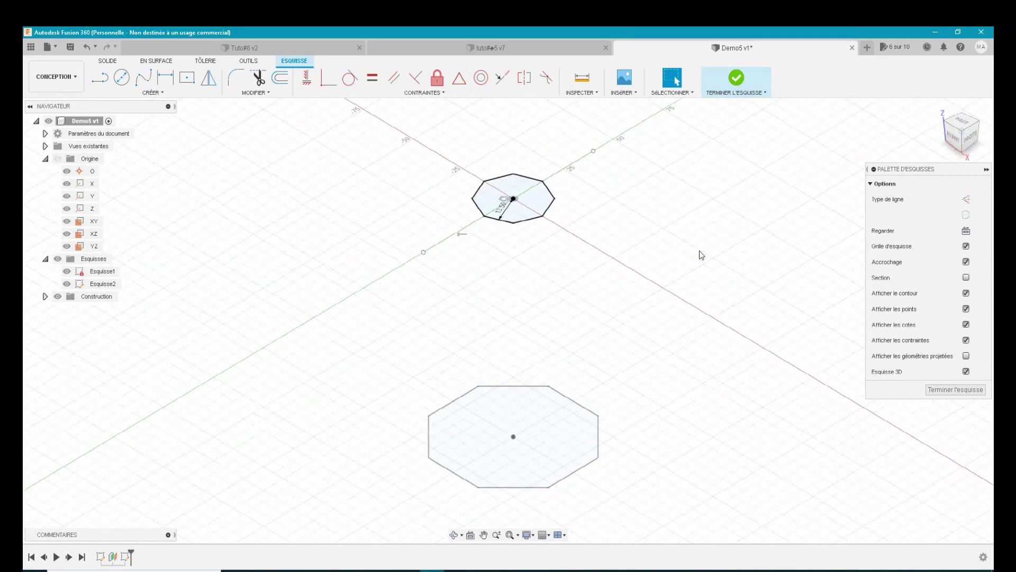
pyautogui.click(875, 371)
pyautogui.click(964, 372)
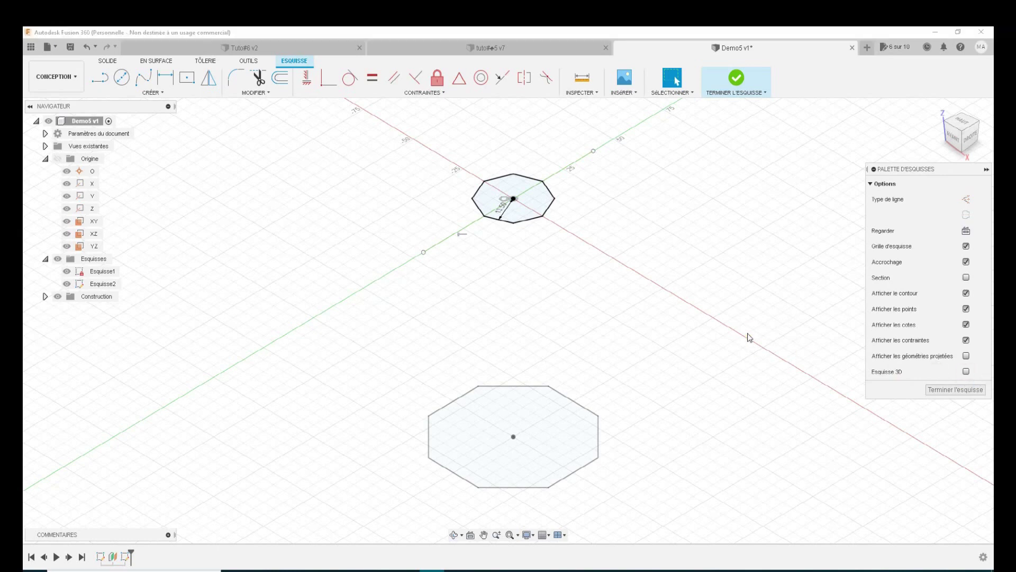
pyautogui.click(100, 77)
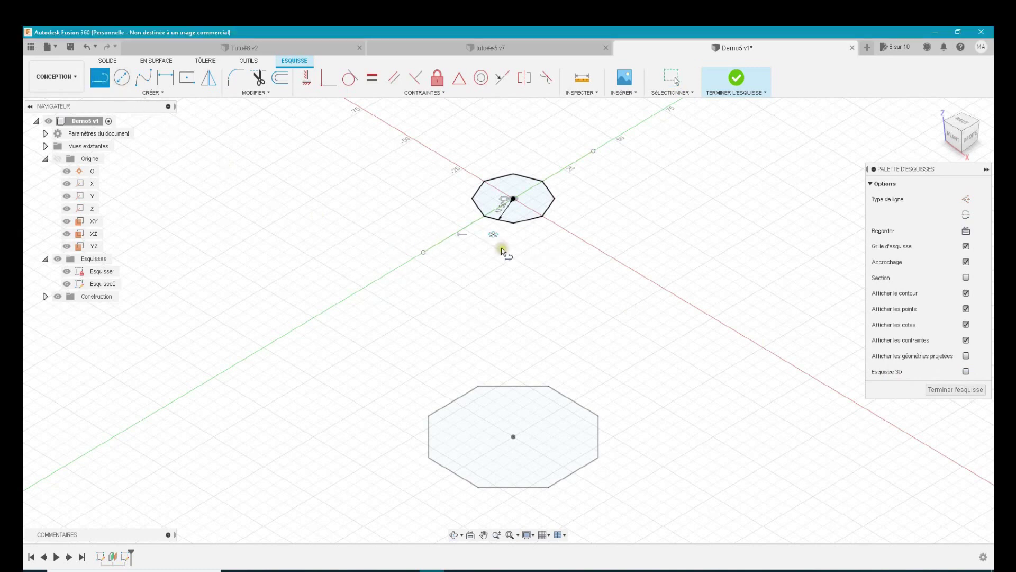
# - Draw a line from the small octagon to the large octagon's bottom vertex, trimming the extra segment
pyautogui.click(513, 223)
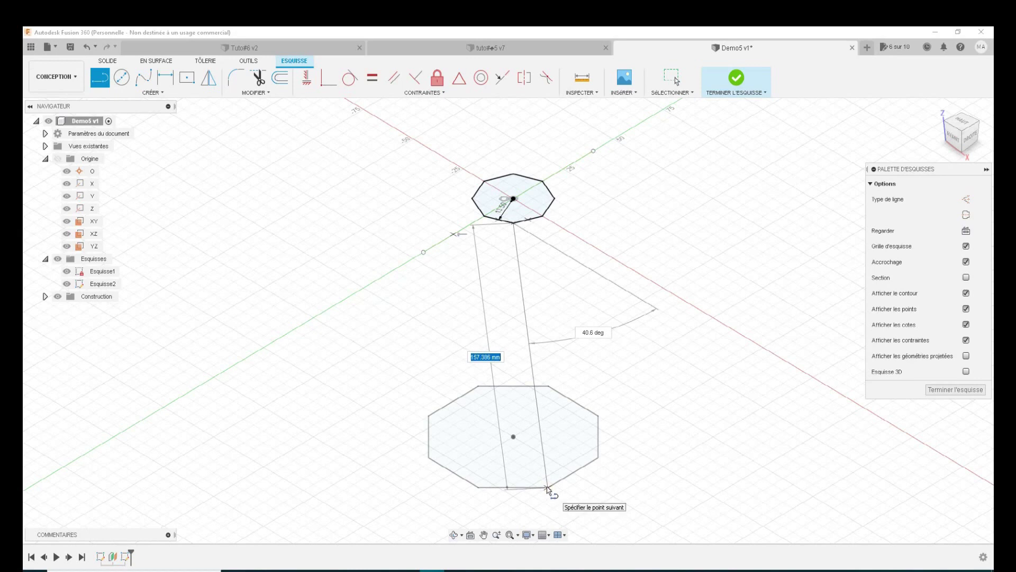
pyautogui.click(548, 488)
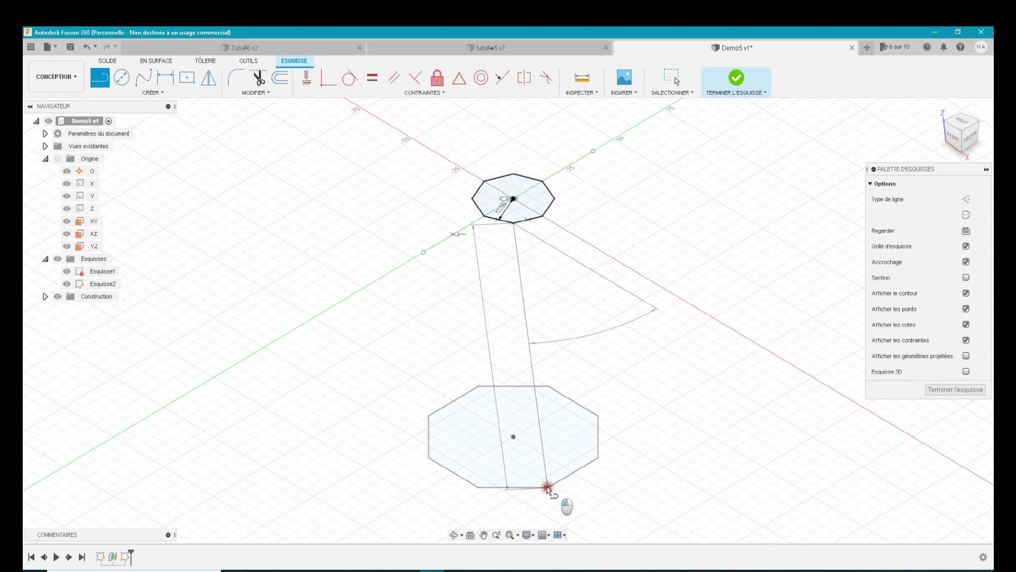
pyautogui.click(613, 472)
pyautogui.press('Escape')
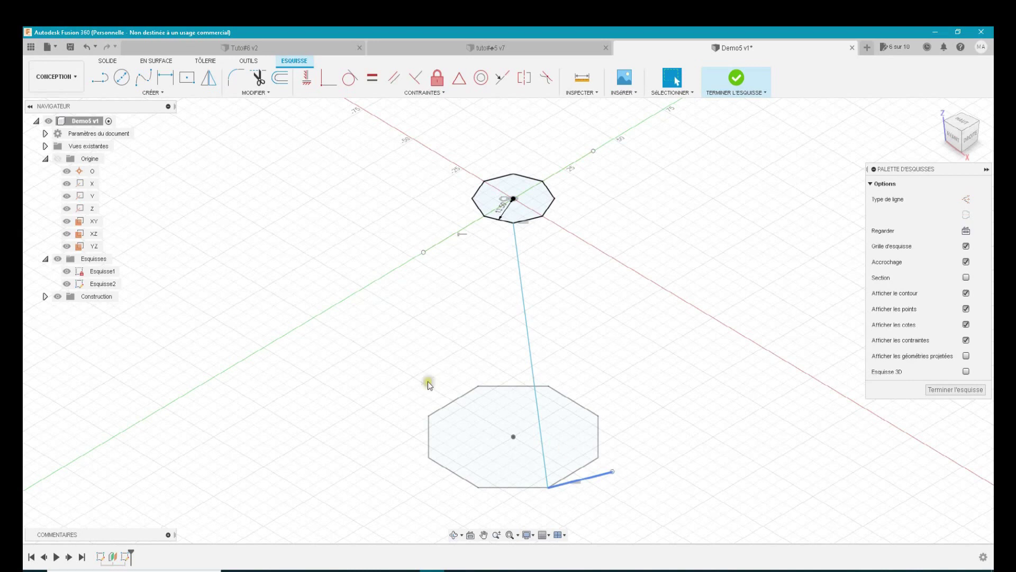
pyautogui.click(258, 83)
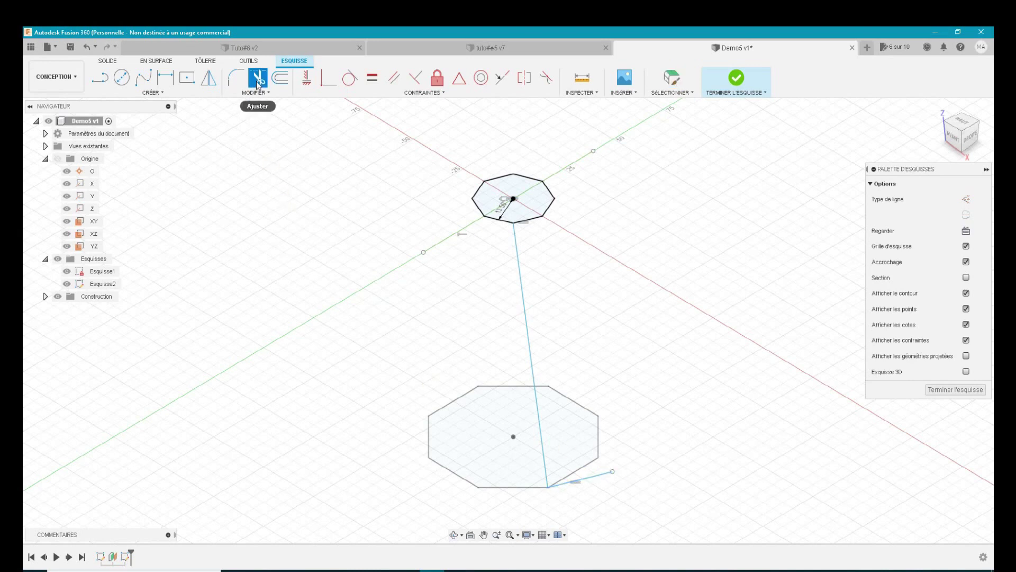
pyautogui.click(599, 480)
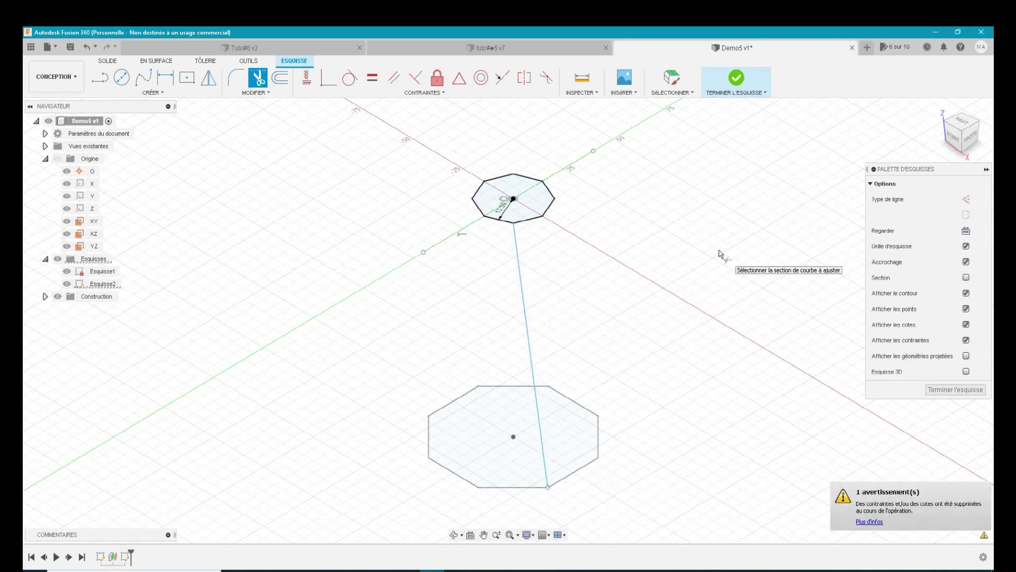
pyautogui.click(964, 123)
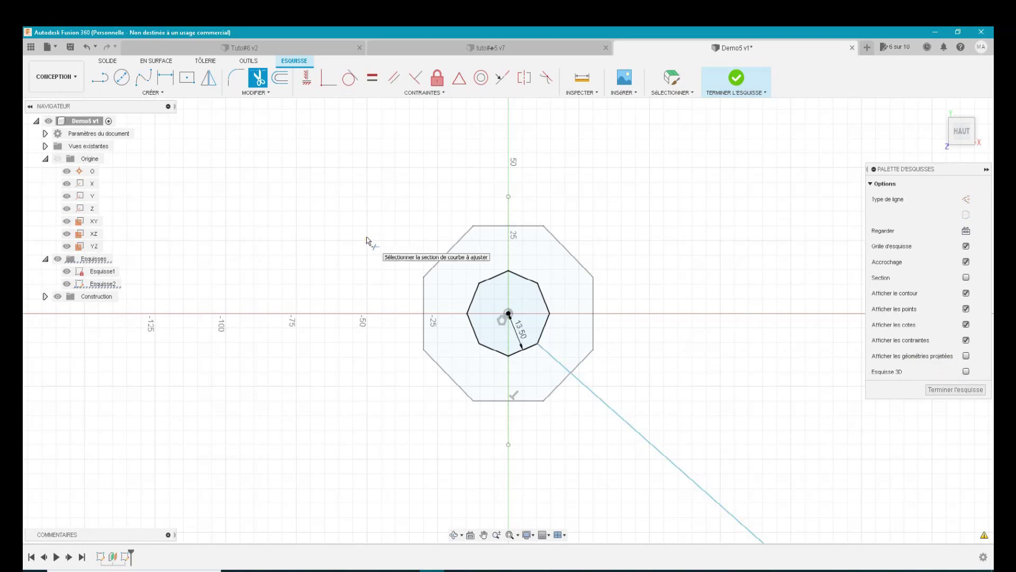
# - Undo the trim and diagonal line, and turn Esquisse 3D back on
pyautogui.click(88, 50)
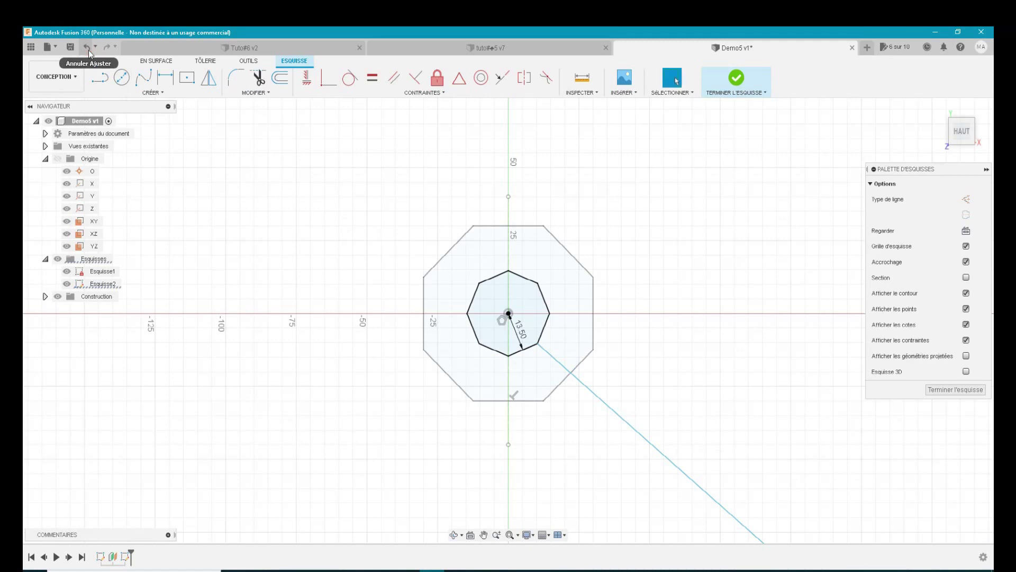
pyautogui.click(88, 50)
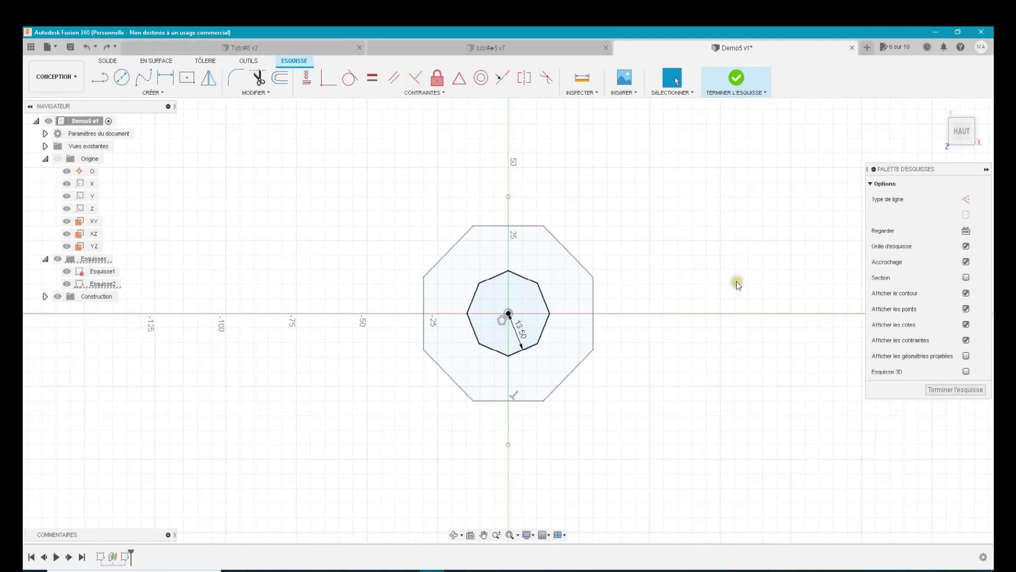
pyautogui.click(966, 370)
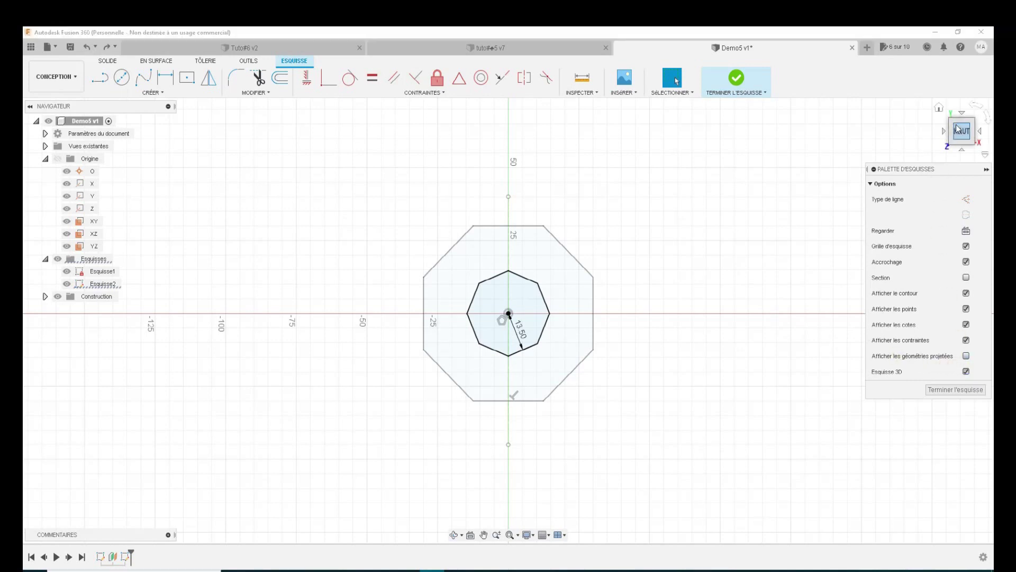
pyautogui.click(939, 109)
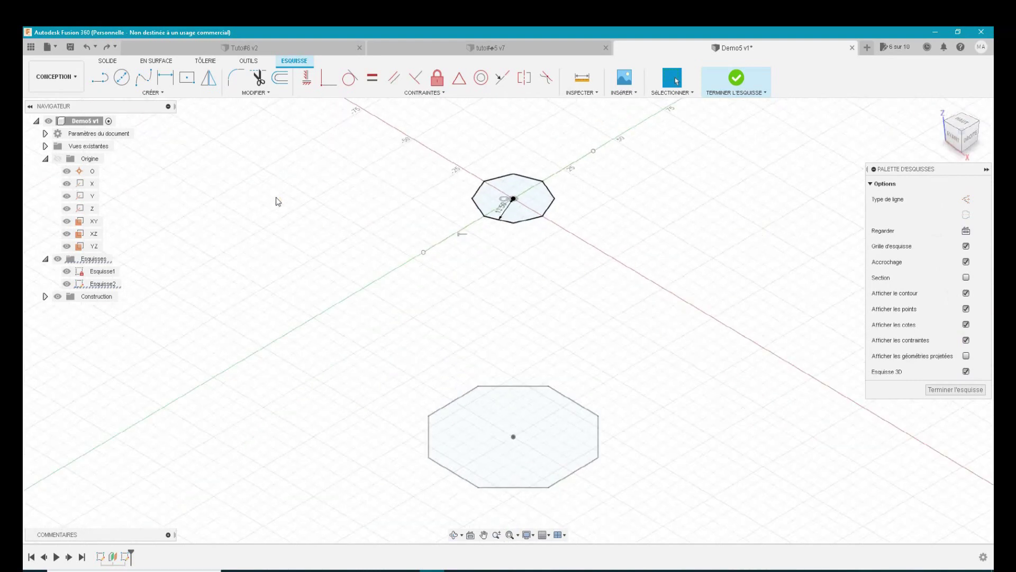
pyautogui.click(97, 79)
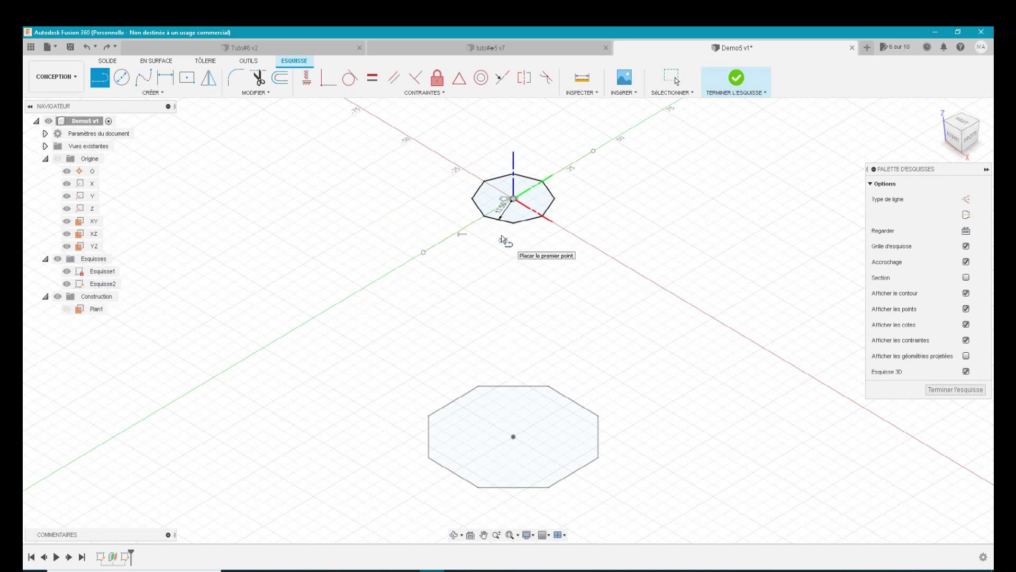
# - Draw the first four 3D guide lines from upper octagon vertices to lower octagon vertices
pyautogui.click(512, 223)
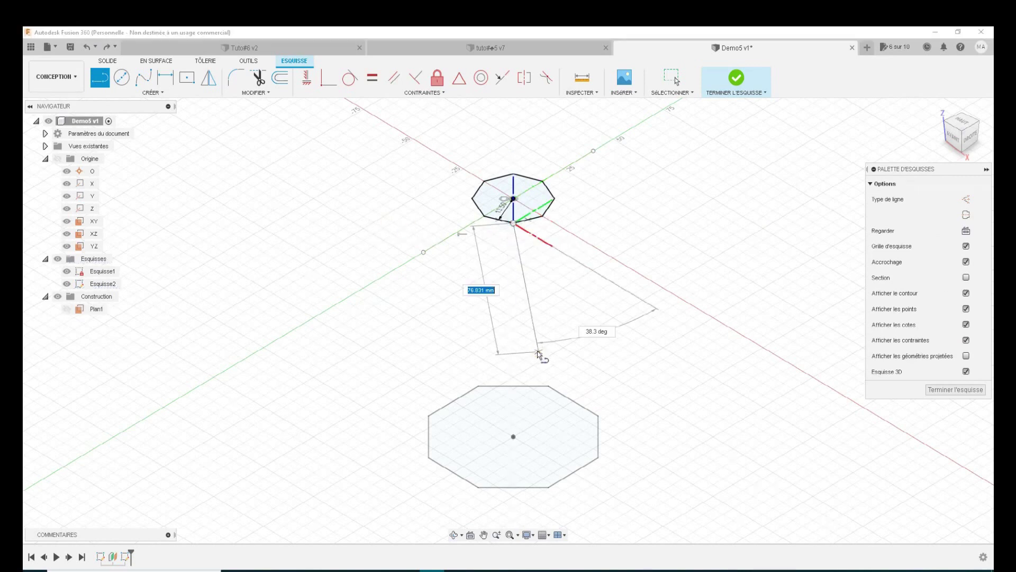
pyautogui.click(548, 485)
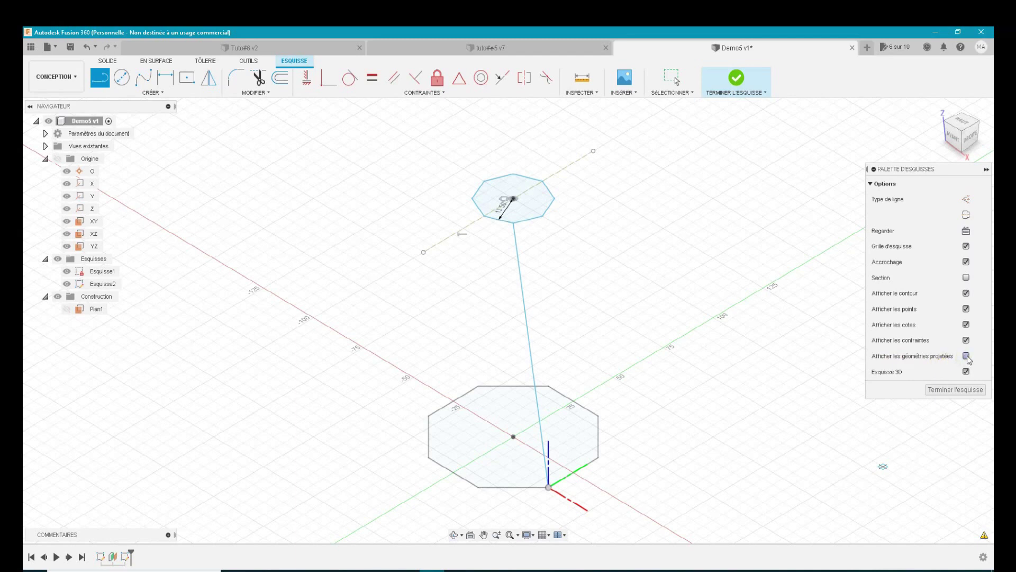
pyautogui.click(966, 356)
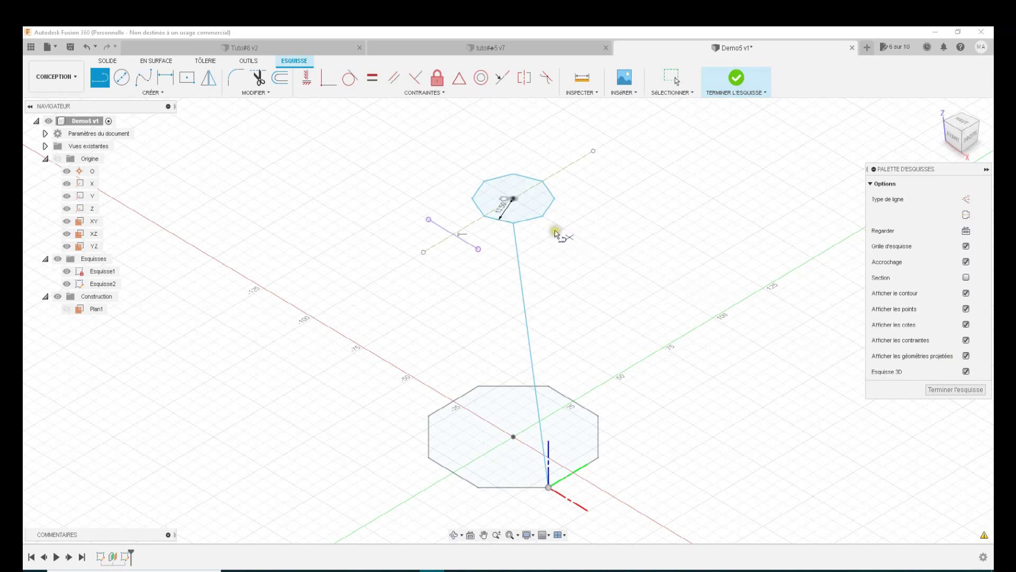
pyautogui.click(542, 216)
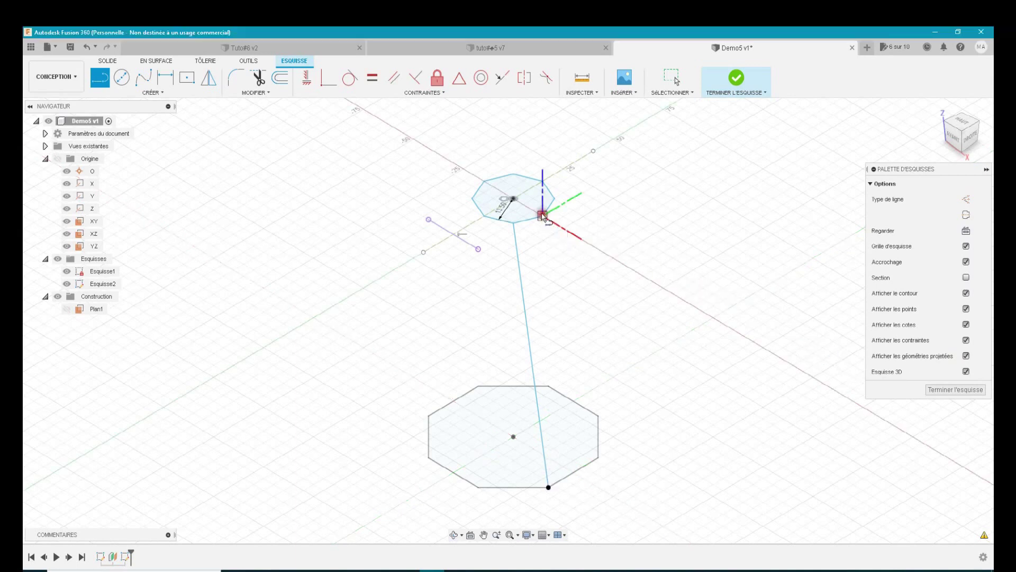
pyautogui.click(598, 457)
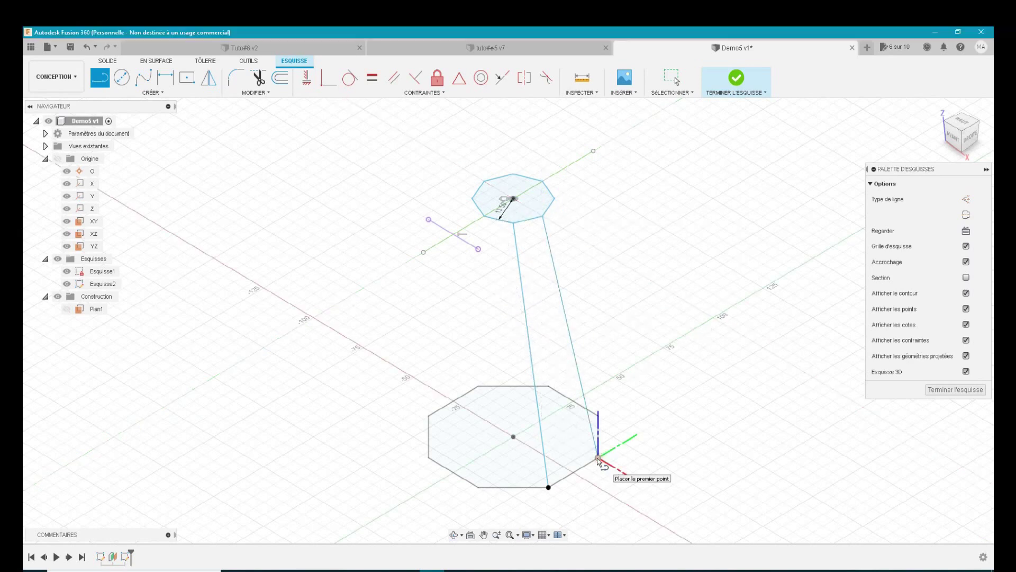
pyautogui.click(552, 207)
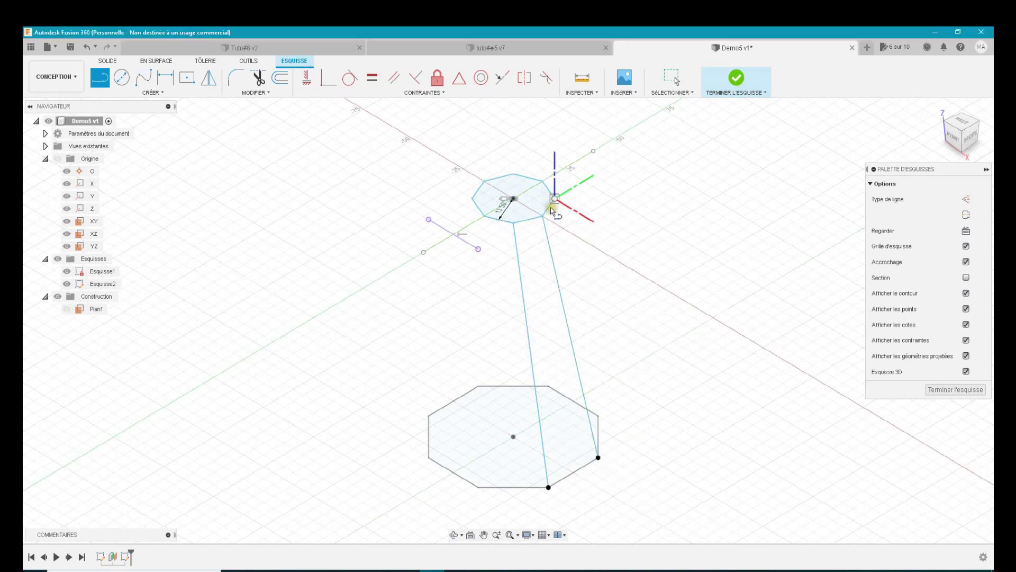
pyautogui.click(598, 415)
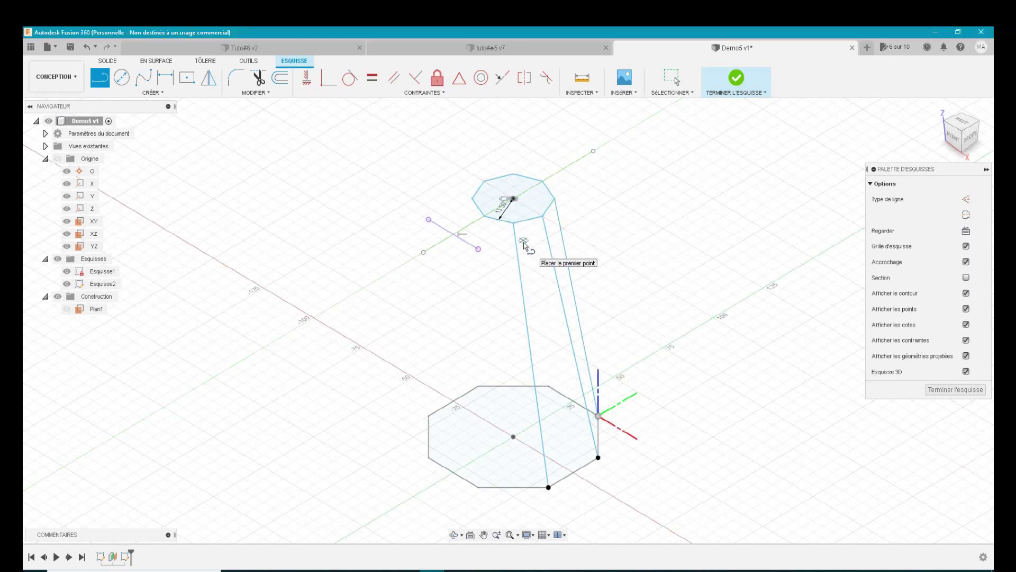
pyautogui.click(541, 182)
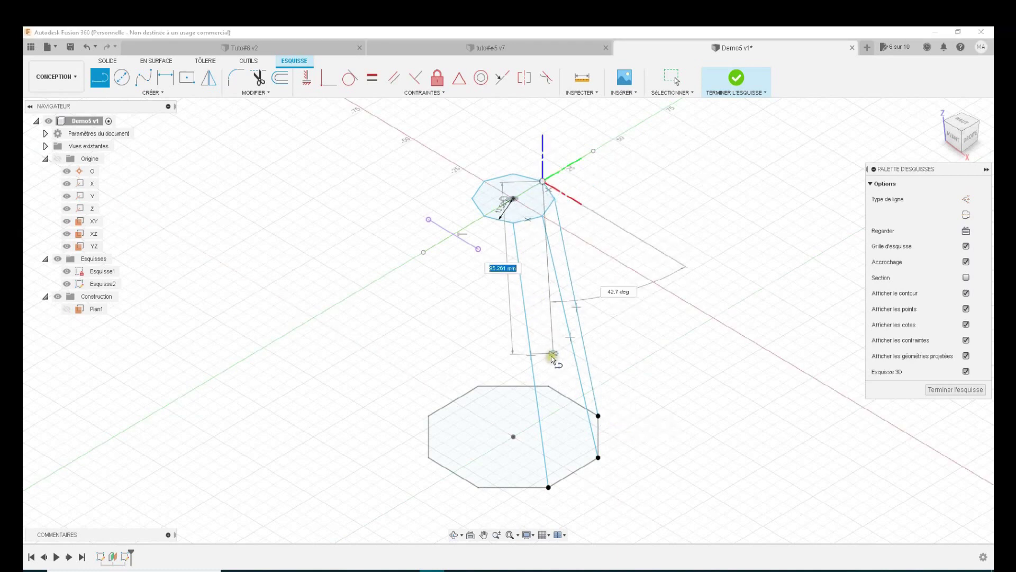
pyautogui.click(549, 387)
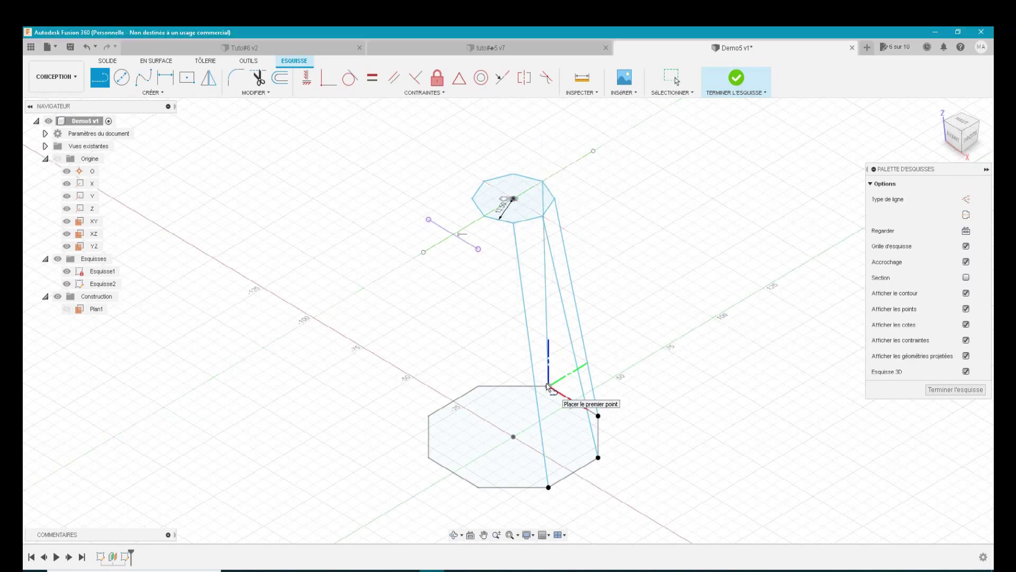
# - Draw the remaining four guide lines joining the left-side upper and lower octagon vertices
pyautogui.click(512, 175)
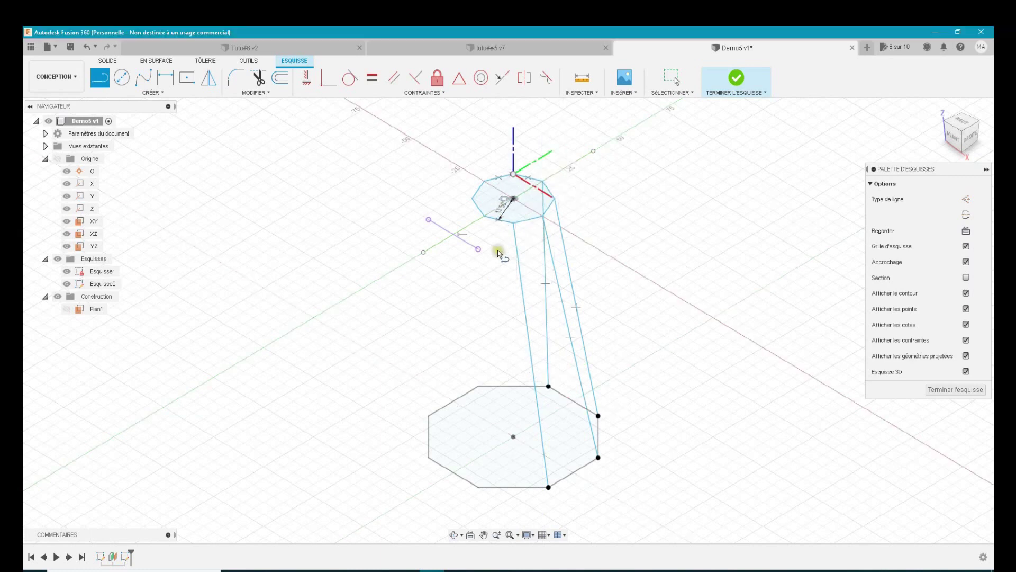
pyautogui.click(479, 385)
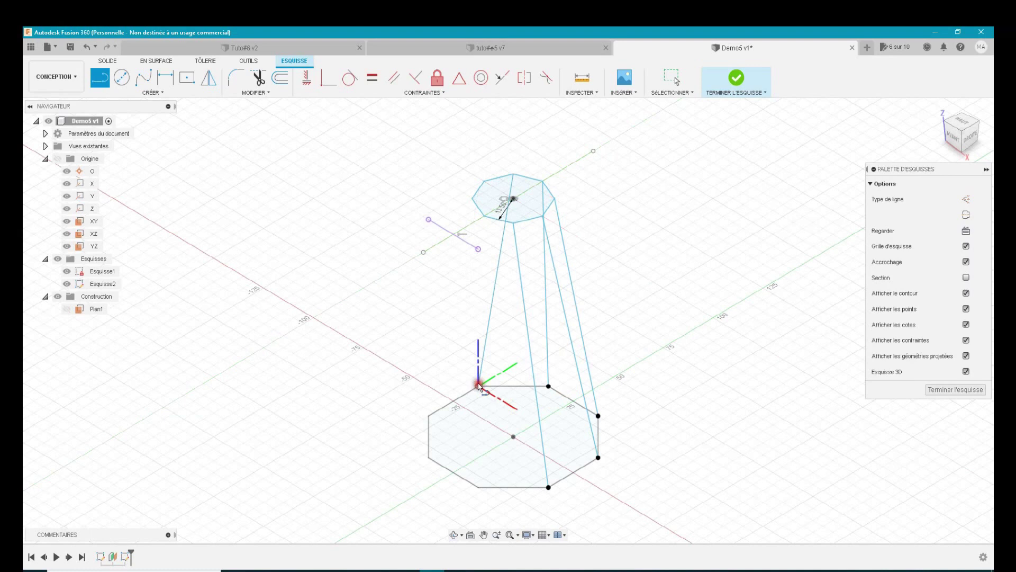
pyautogui.click(484, 181)
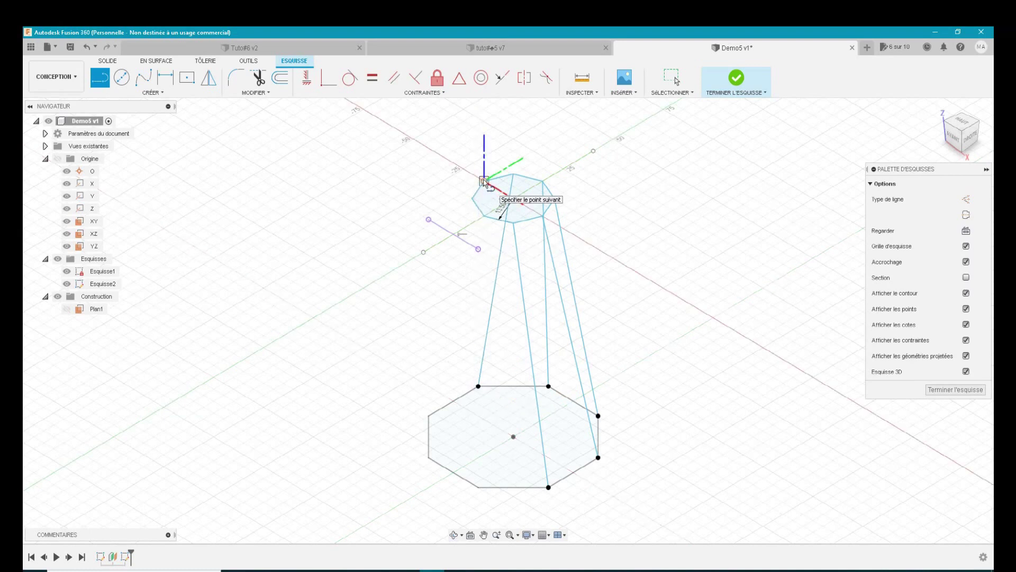
pyautogui.click(429, 416)
pyautogui.click(471, 198)
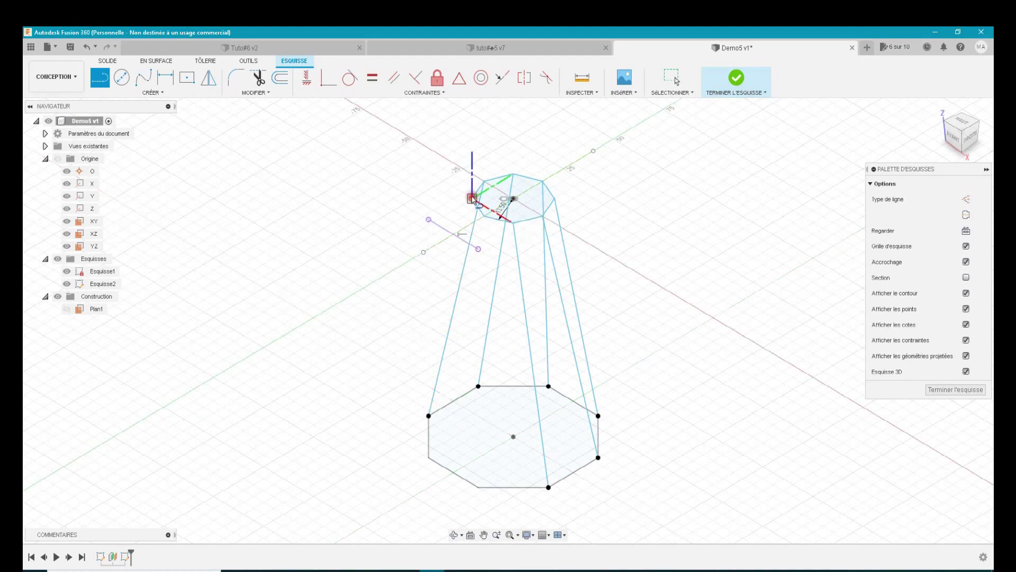
pyautogui.click(429, 457)
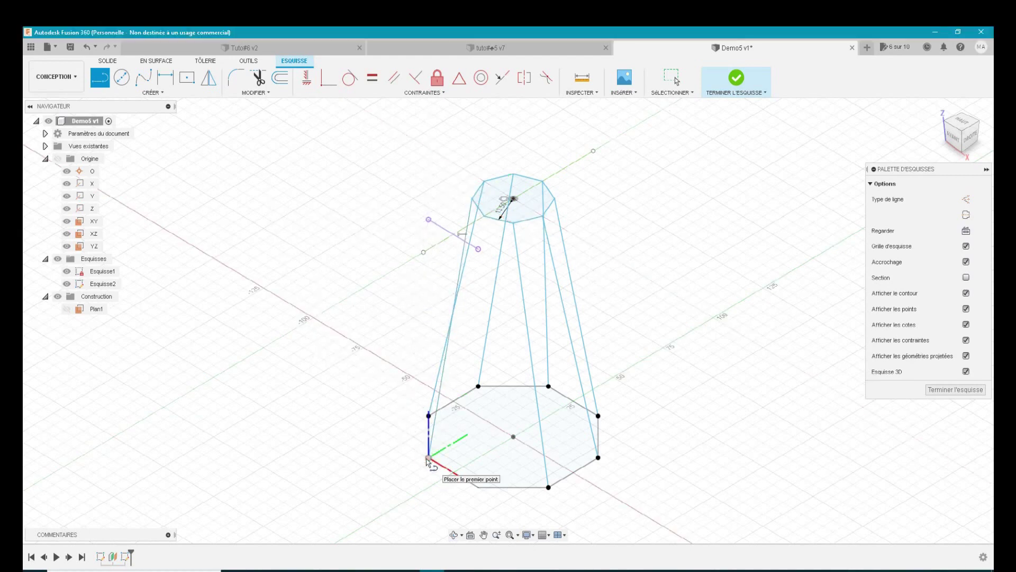
pyautogui.click(483, 216)
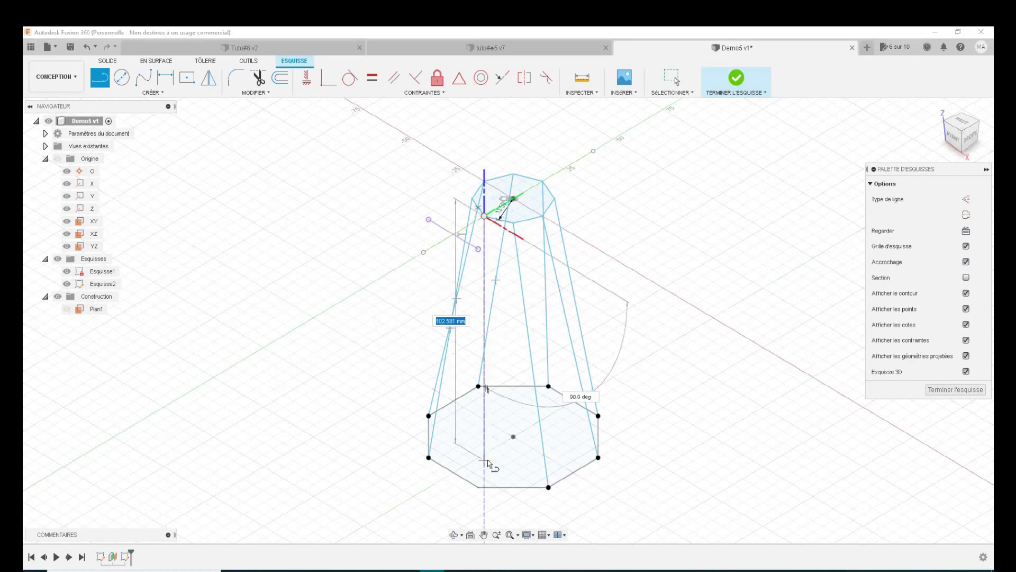
pyautogui.click(478, 487)
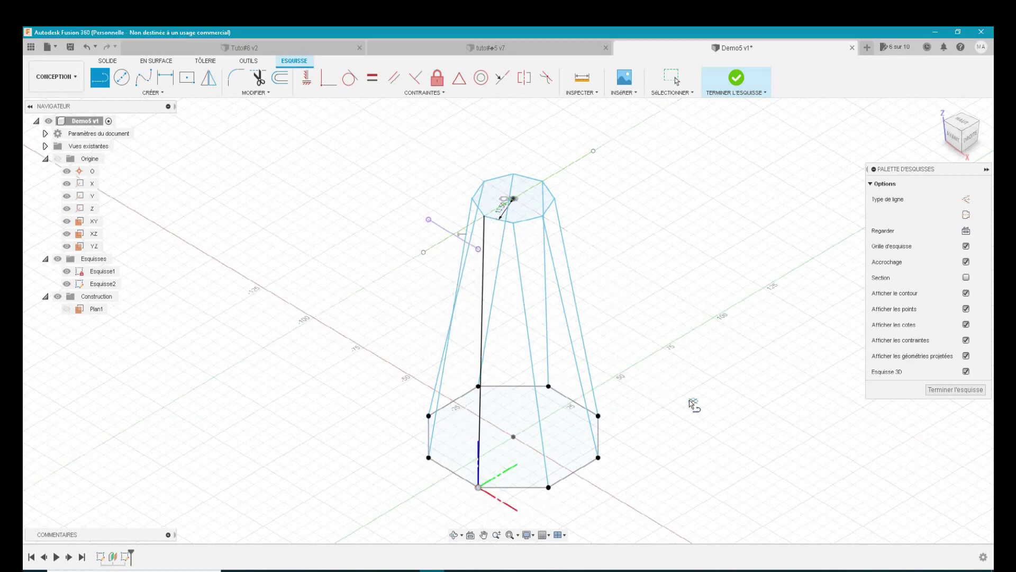
# - Close Esquisse2 and return the guide-line wireframe to the home view
pyautogui.click(942, 392)
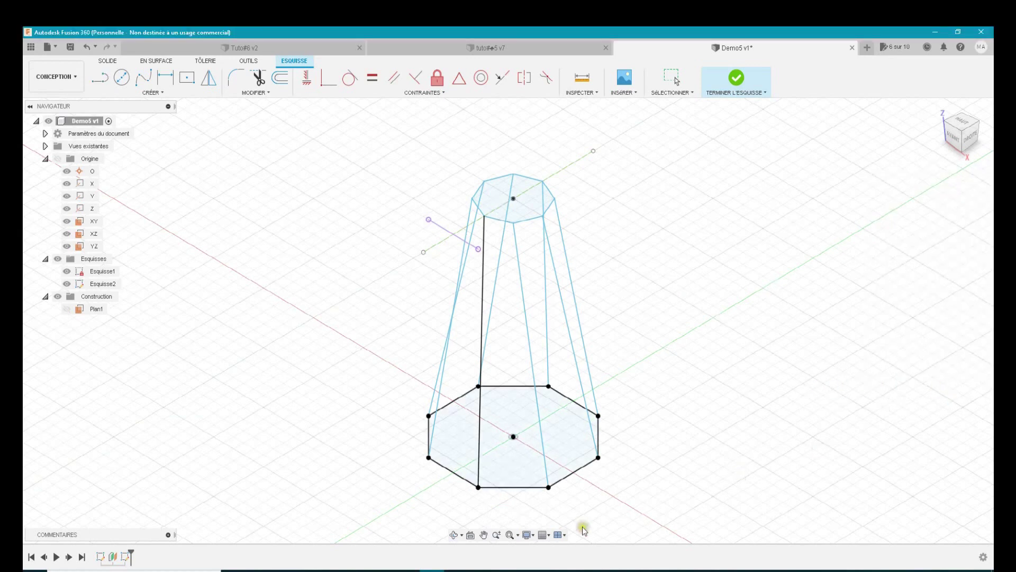
pyautogui.moveTo(516, 433)
pyautogui.keyDown('shift'); pyautogui.mouseDown(button='middle')
pyautogui.moveTo(510, 447)
pyautogui.moveTo(499, 424)
pyautogui.mouseUp(button='middle'); pyautogui.keyUp('shift')
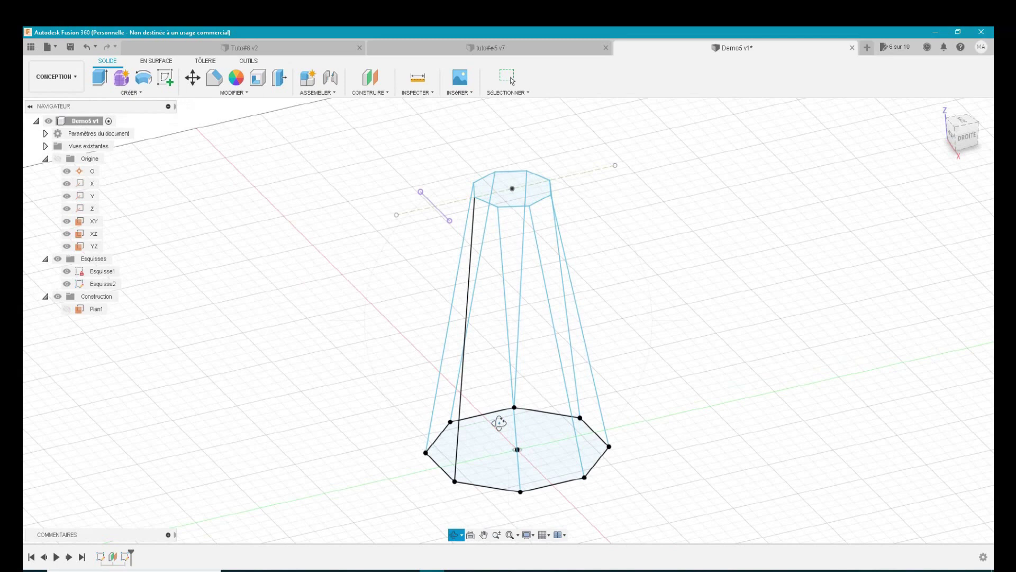
pyautogui.moveTo(961, 131)
pyautogui.click(938, 107)
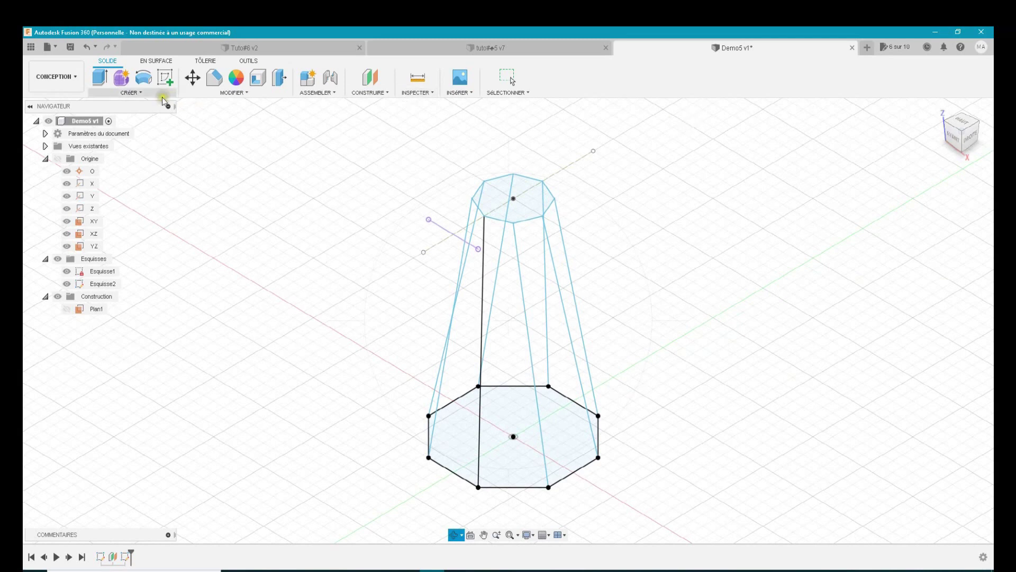
# - Start a Lissage loft with the bottom and top octagons selected as profiles
pyautogui.click(131, 93)
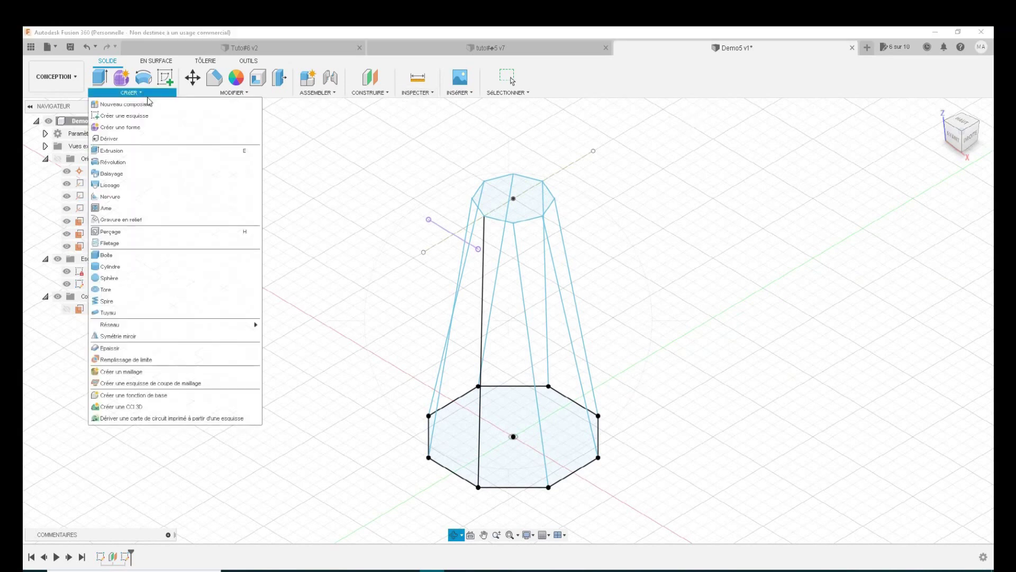
pyautogui.click(126, 183)
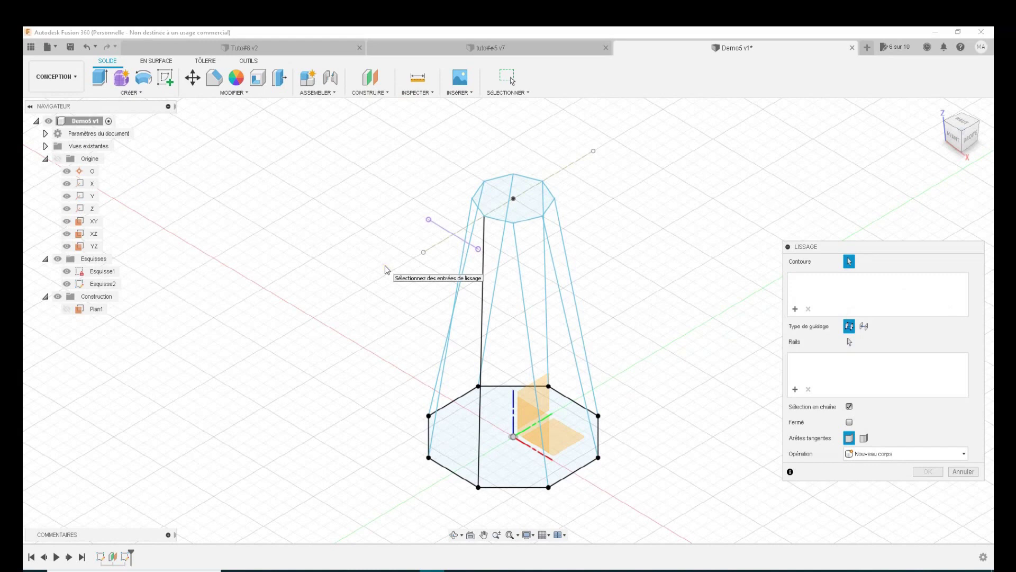
pyautogui.click(456, 444)
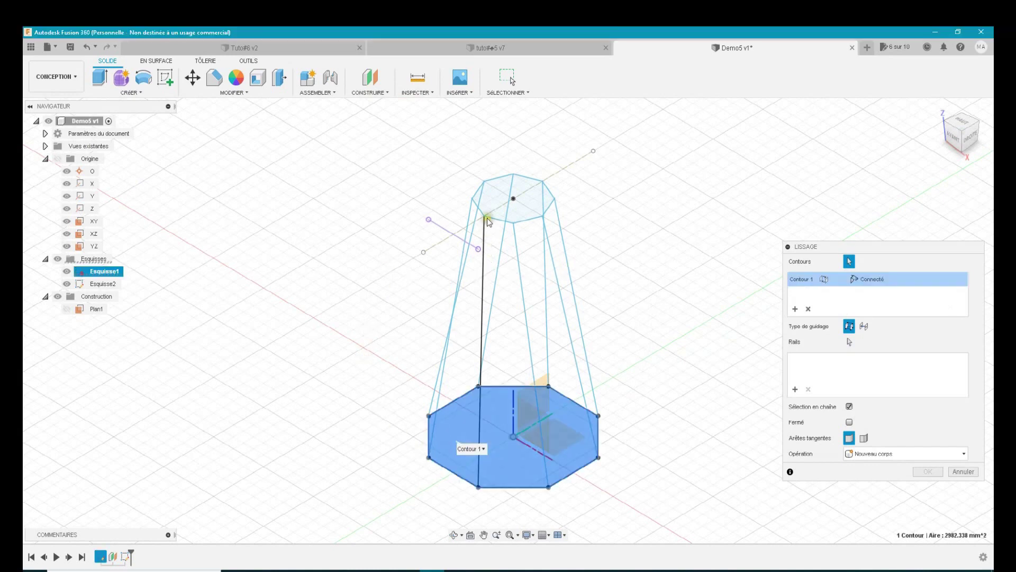
pyautogui.click(493, 195)
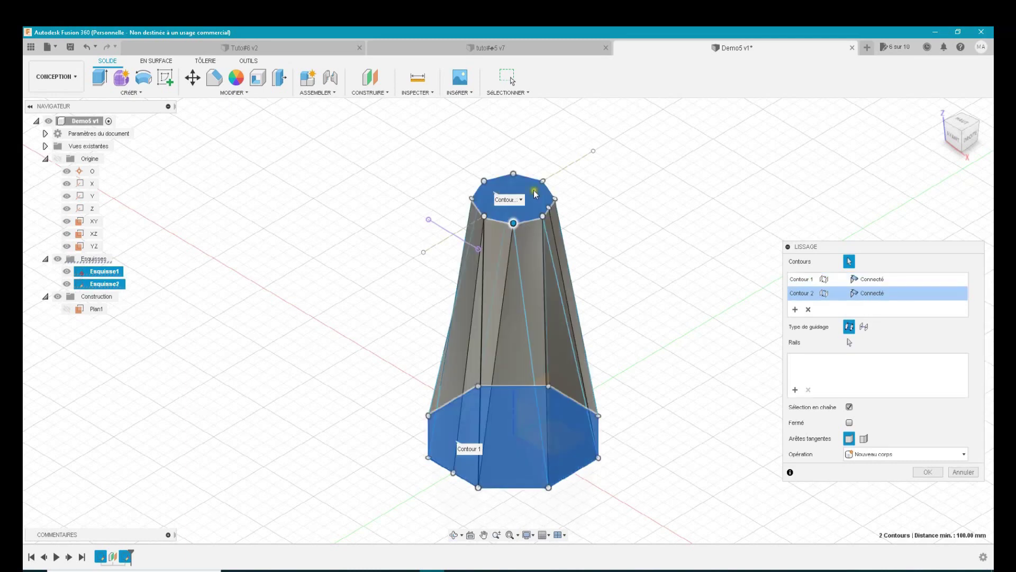
pyautogui.scroll(2, 652, 213)
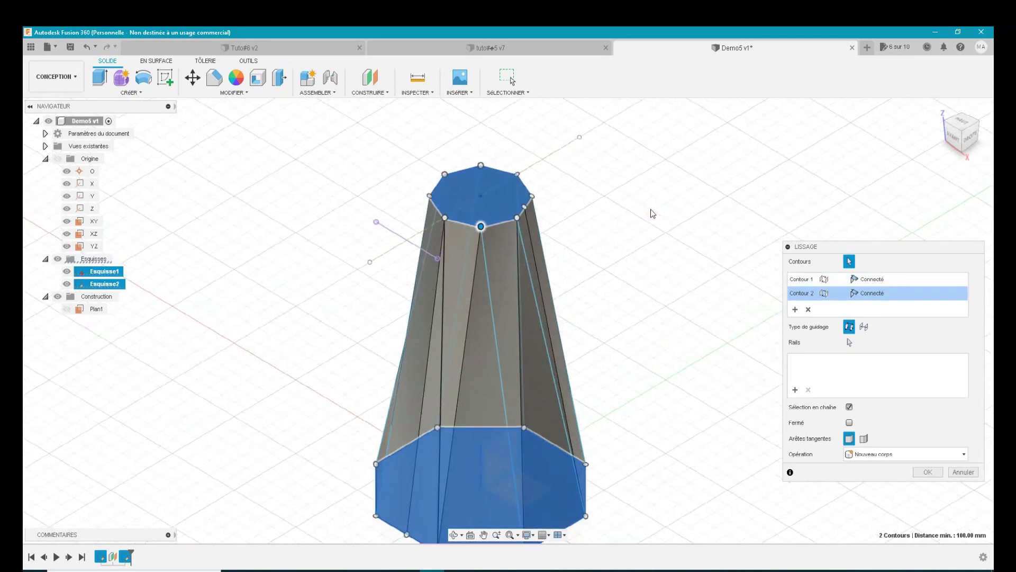
pyautogui.scroll(-1, 652, 212)
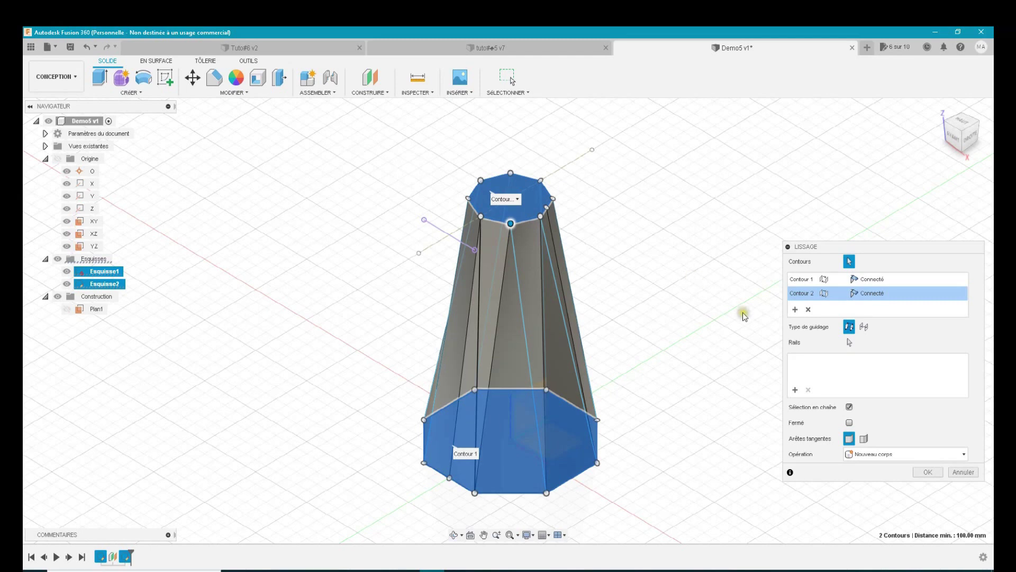
# - Pick five slanted guide lines as loft rails 1–5, orbiting to reach the back ones
pyautogui.click(849, 342)
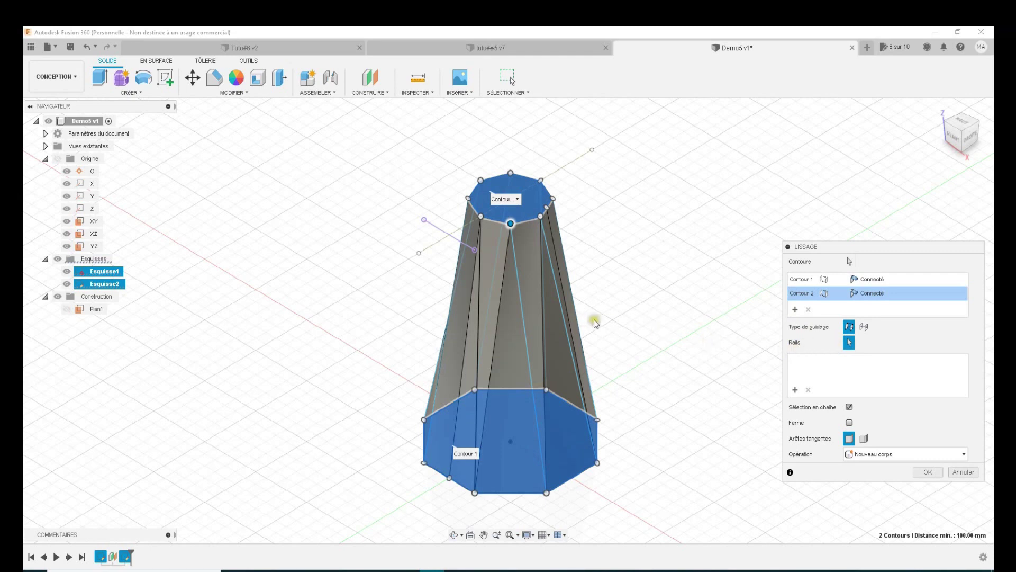
pyautogui.click(524, 333)
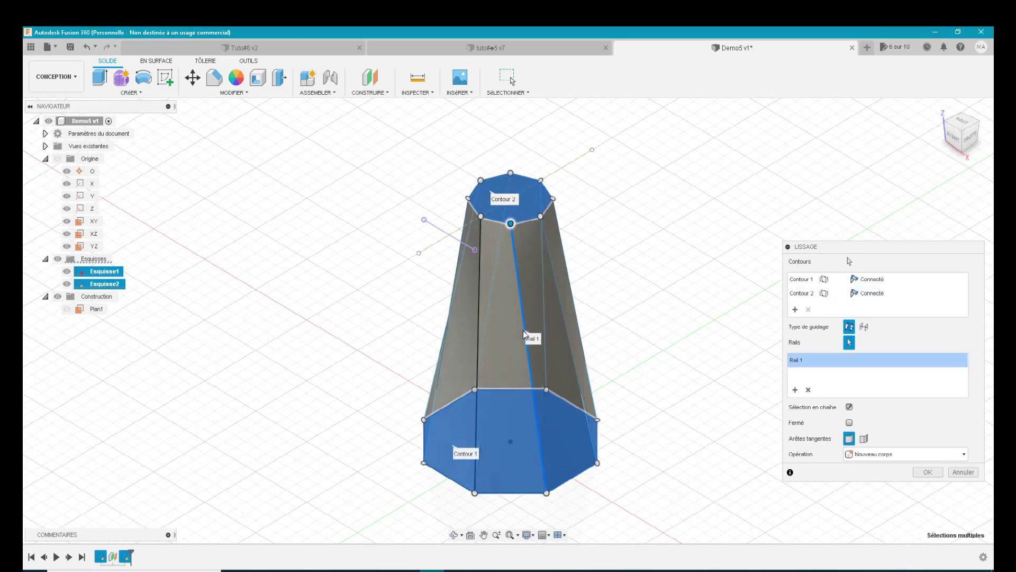
pyautogui.click(560, 310)
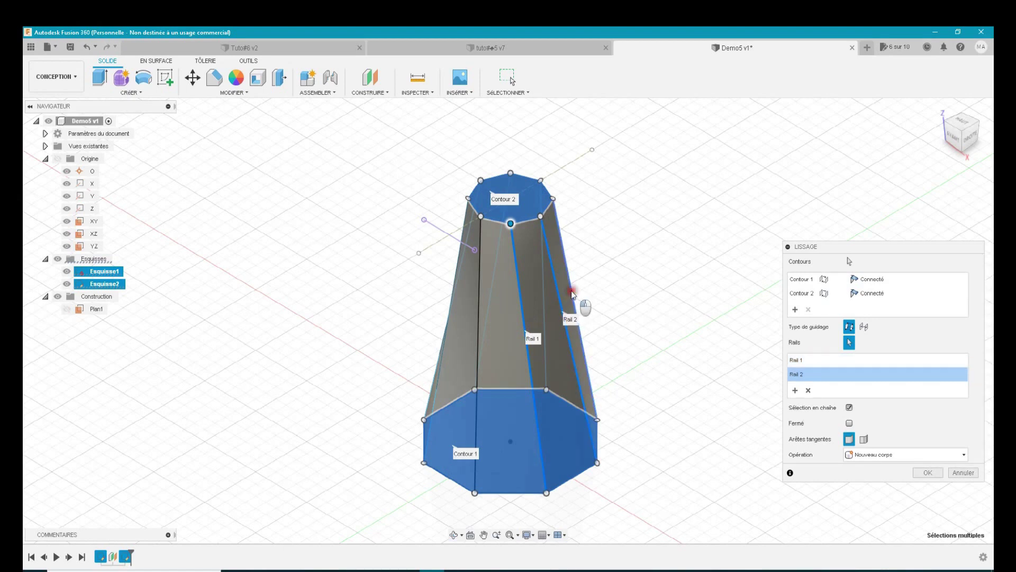
pyautogui.click(572, 294)
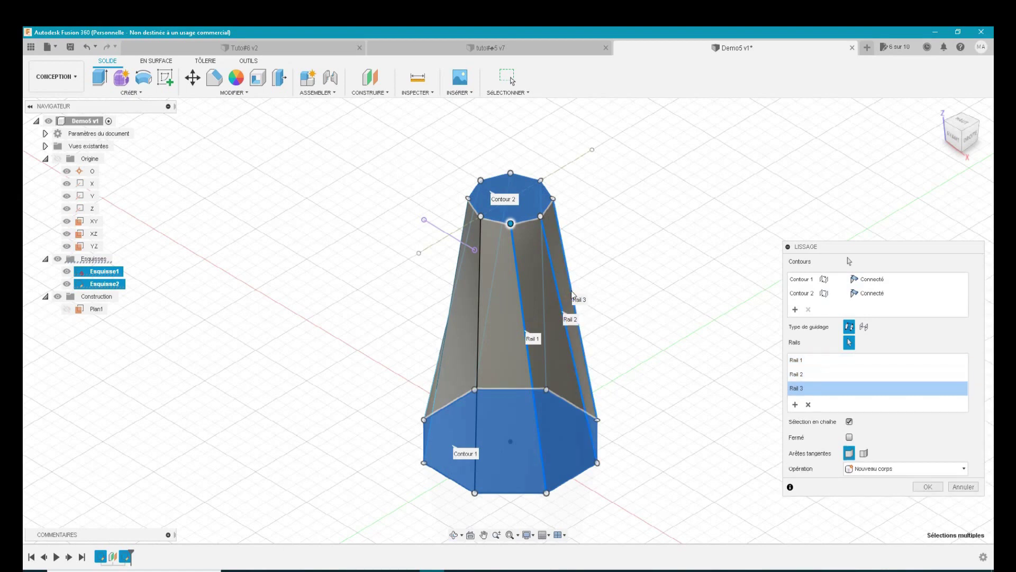
pyautogui.click(453, 535)
pyautogui.moveTo(510, 386); pyautogui.dragTo(407, 371)
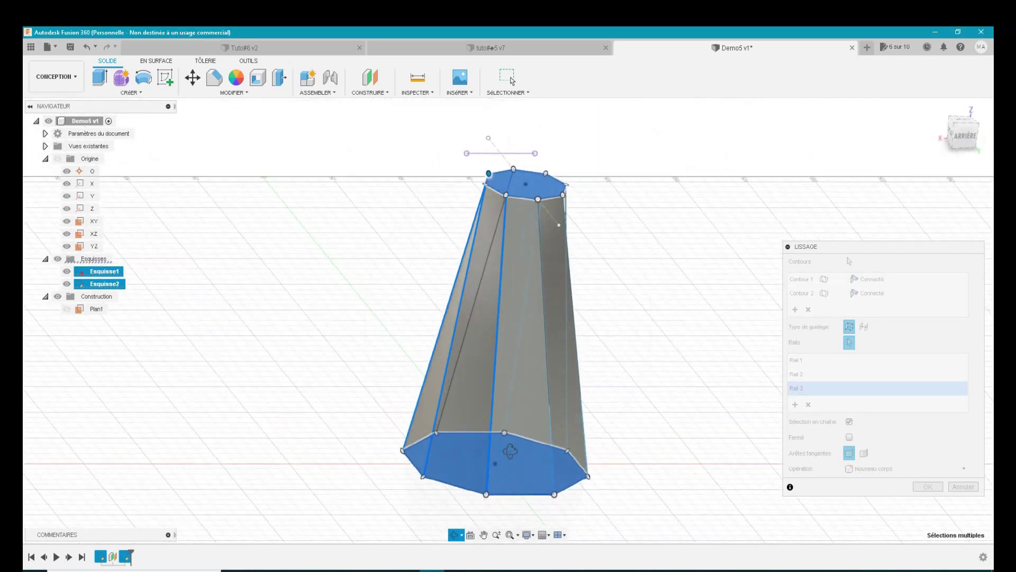
pyautogui.press('Escape')
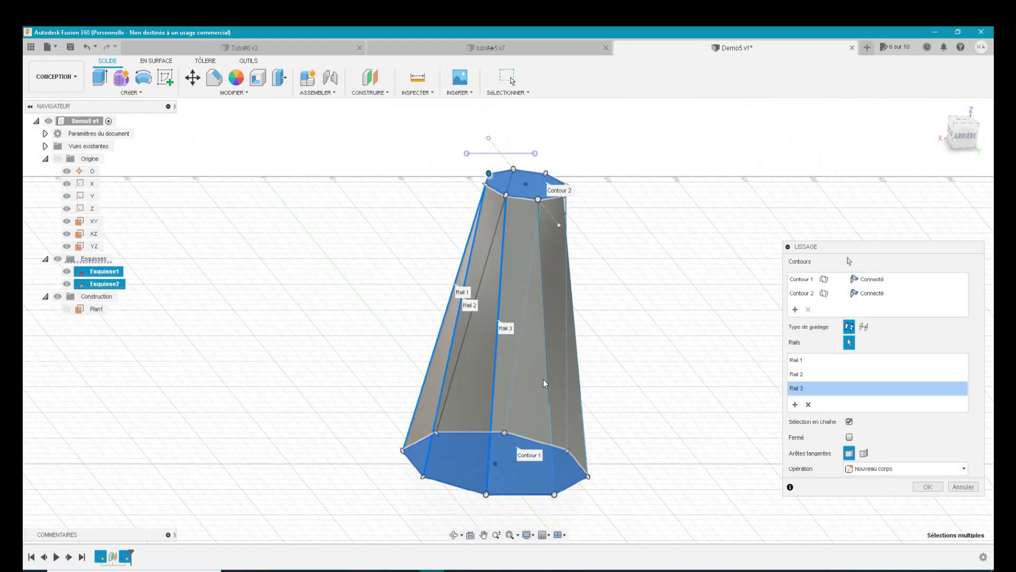
pyautogui.click(545, 379)
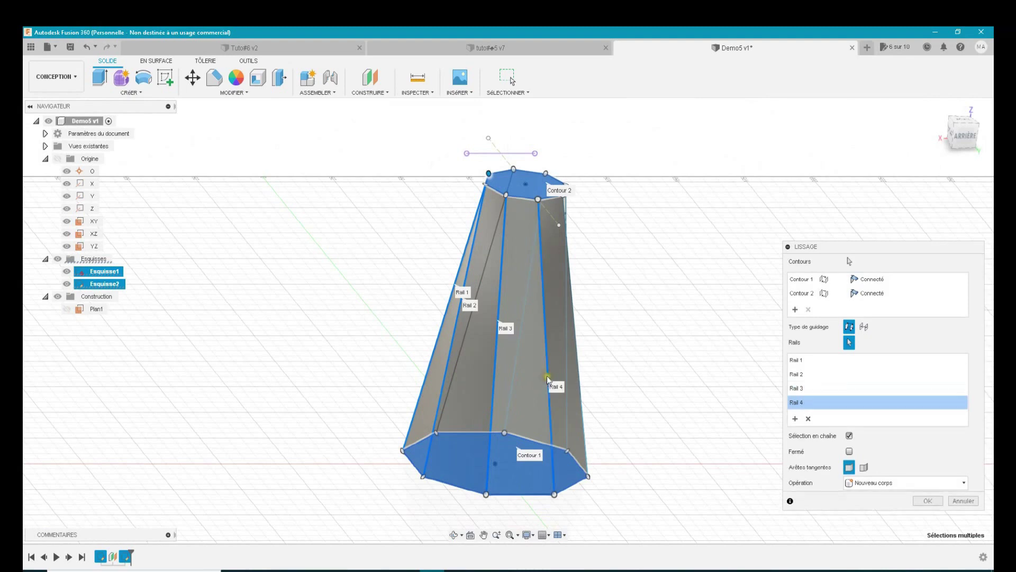
pyautogui.click(575, 350)
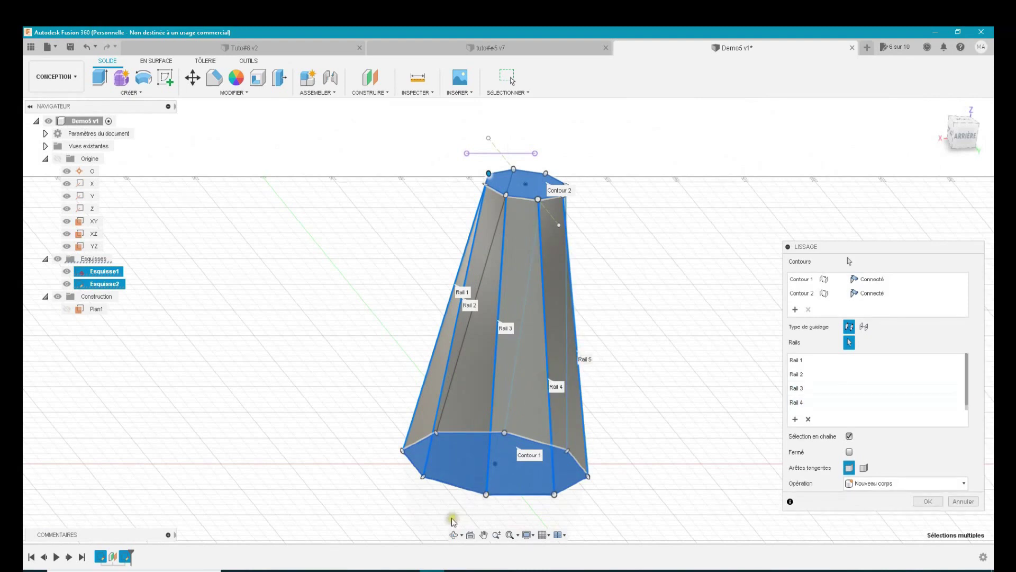
# - Add the remaining guide lines as rails 6–8 and create the loft as a new body
pyautogui.click(454, 537)
pyautogui.moveTo(537, 343)
pyautogui.mouseDown()
pyautogui.moveTo(520, 360)
pyautogui.moveTo(447, 327)
pyautogui.mouseUp()
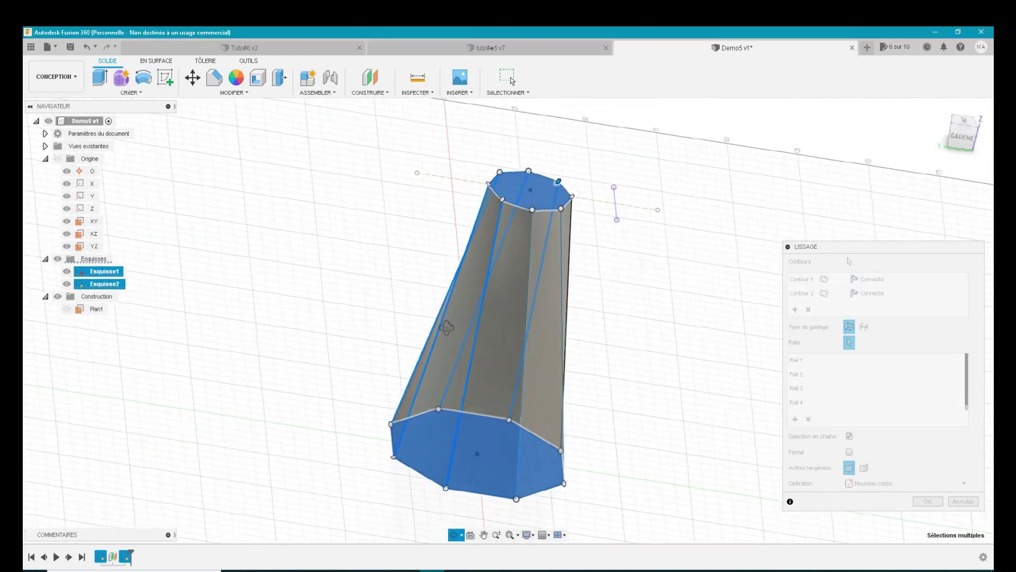
pyautogui.press('Escape')
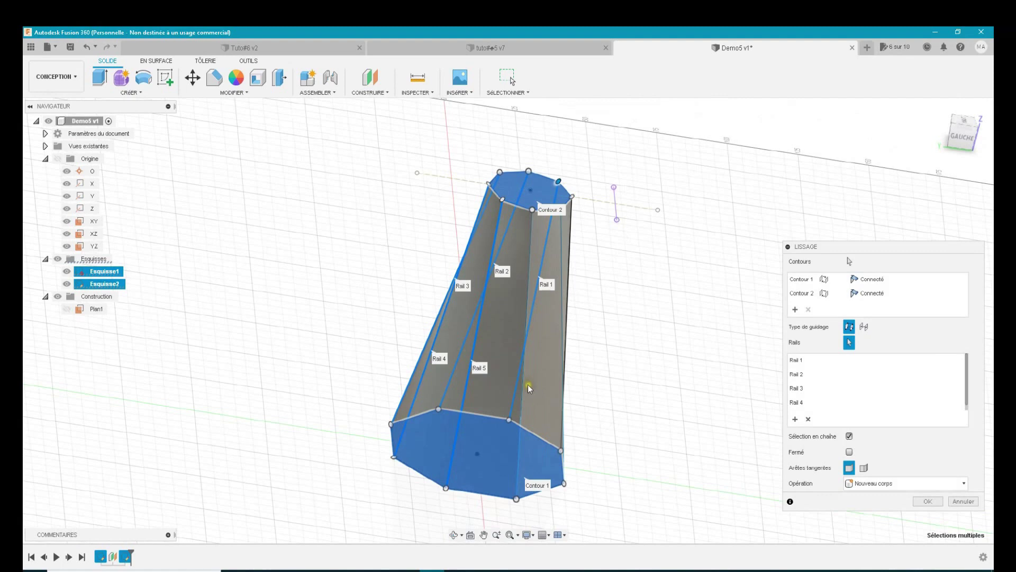
pyautogui.click(519, 386)
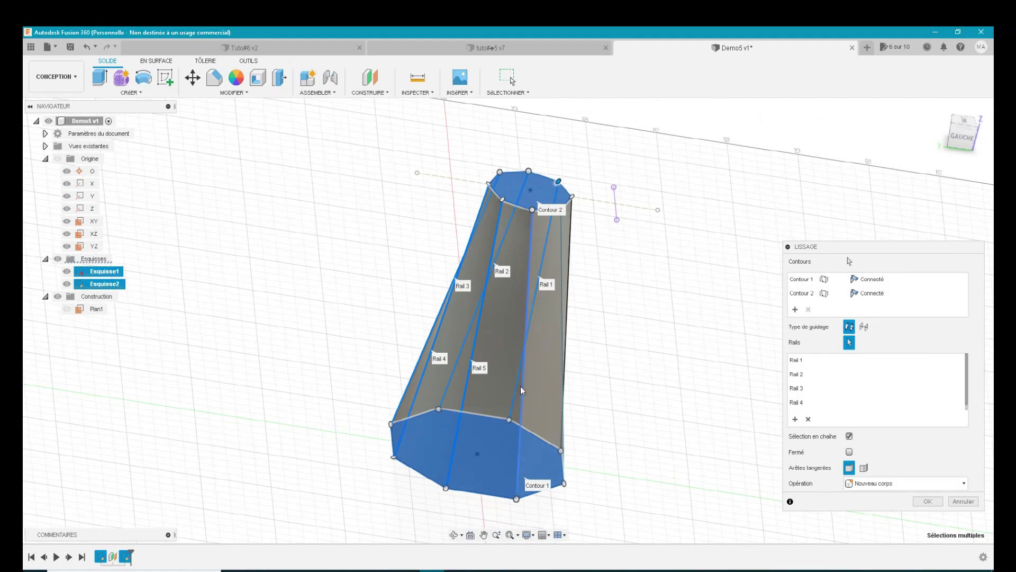
pyautogui.click(561, 355)
pyautogui.click(571, 273)
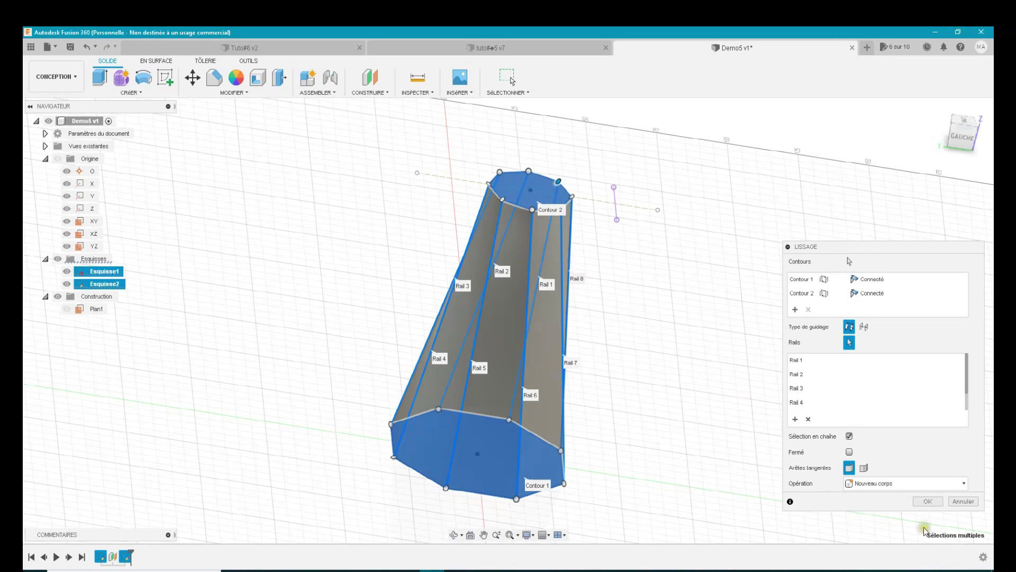
pyautogui.click(933, 507)
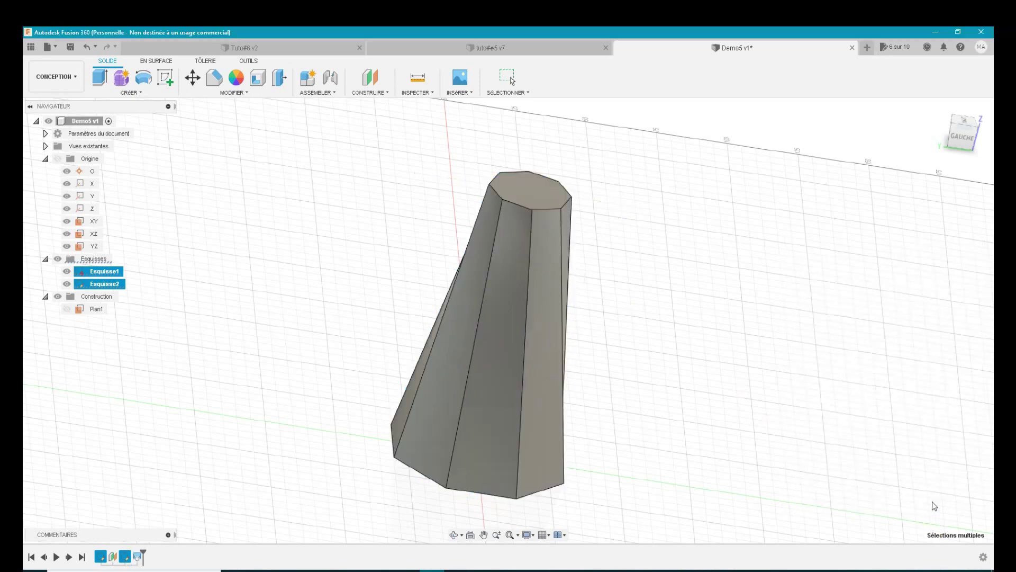
pyautogui.click(935, 107)
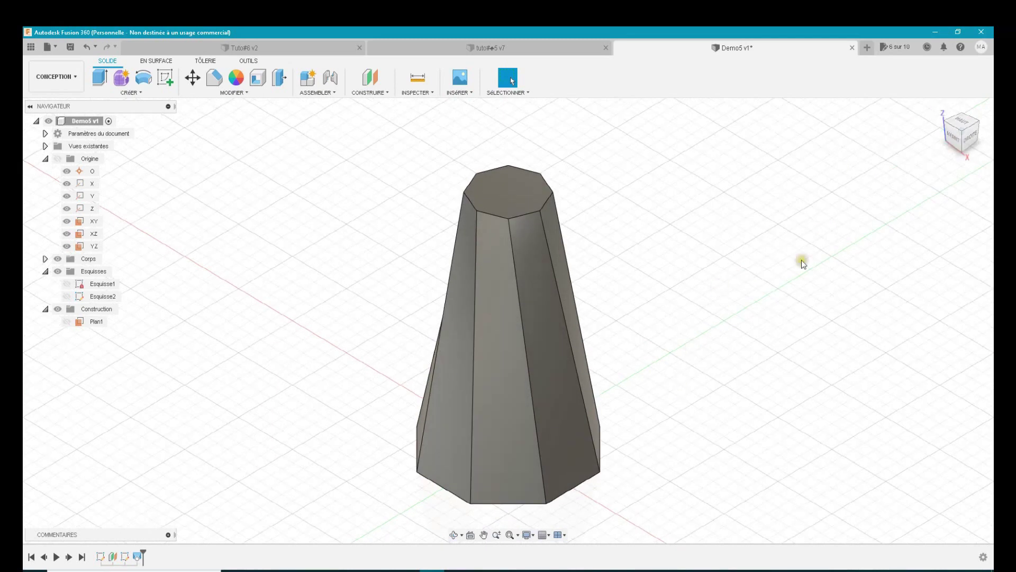
pyautogui.moveTo(961, 130)
pyautogui.mouseDown()
pyautogui.moveTo(955, 122)
pyautogui.moveTo(970, 133)
pyautogui.mouseUp()
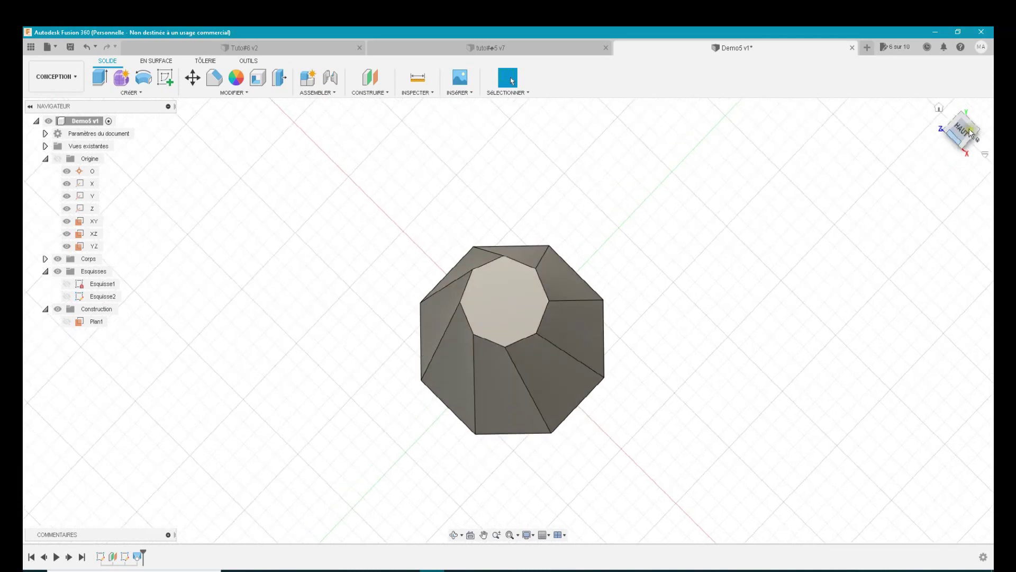
pyautogui.click(966, 133)
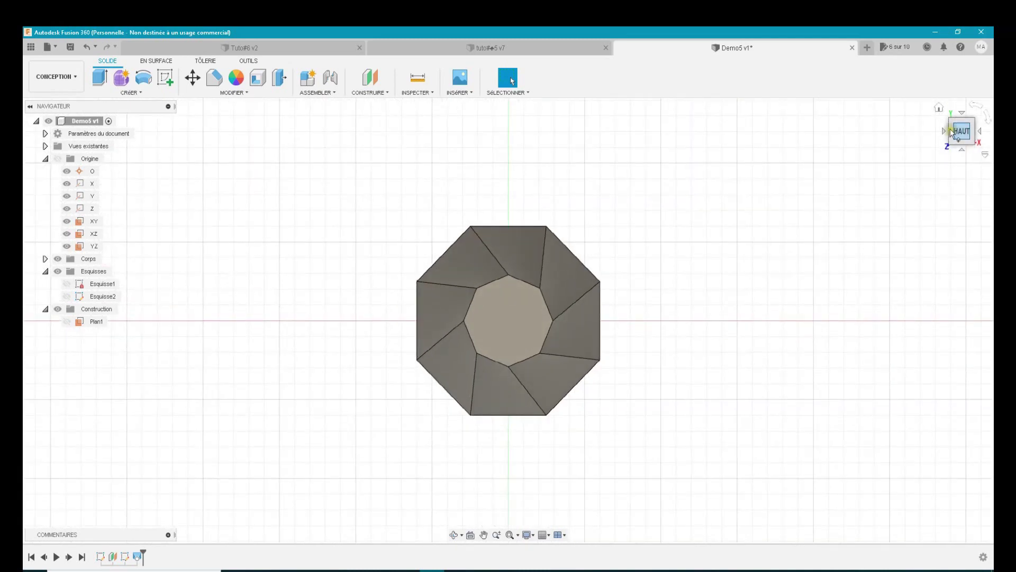
pyautogui.click(939, 109)
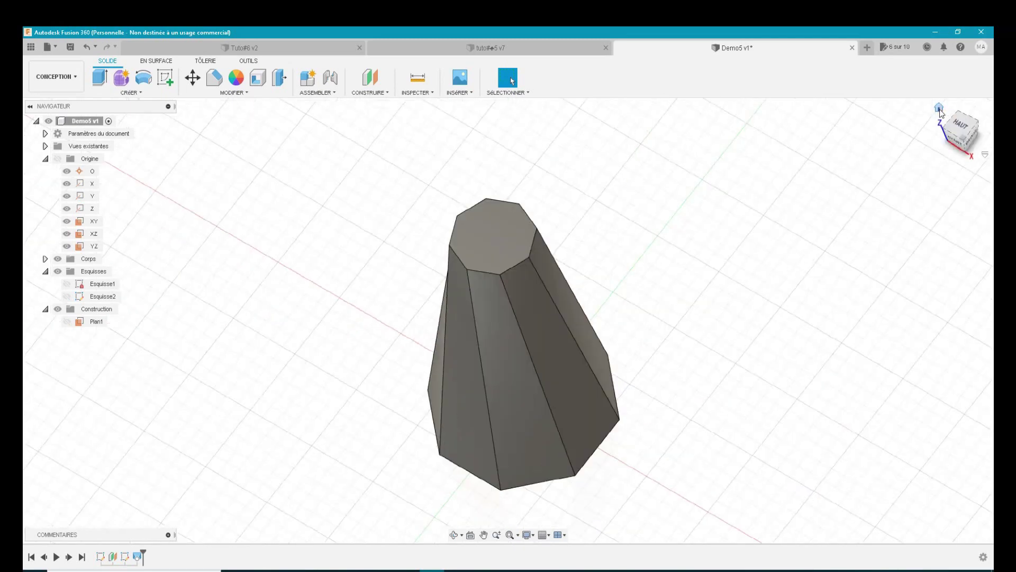
pyautogui.click(545, 46)
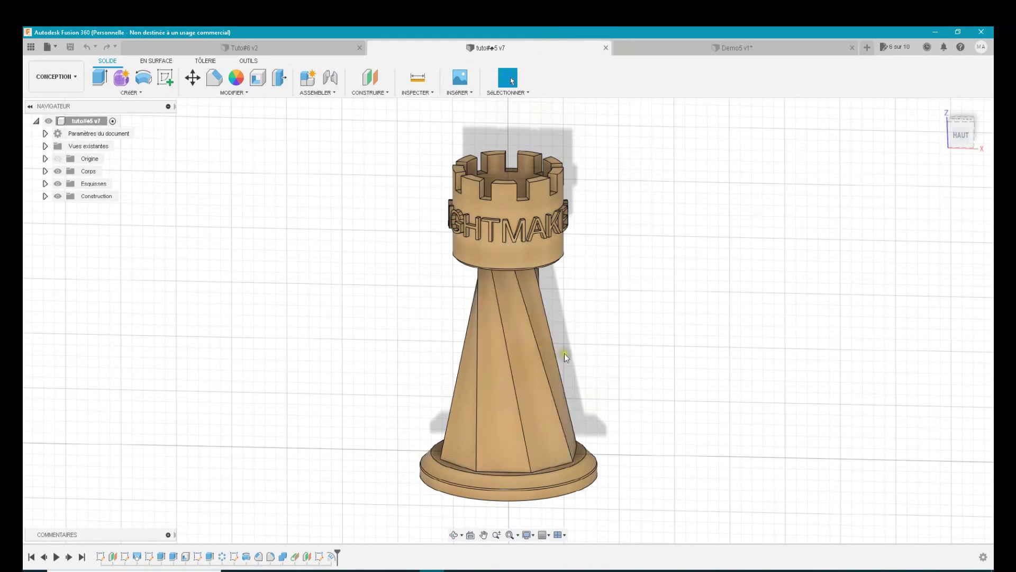
pyautogui.click(680, 47)
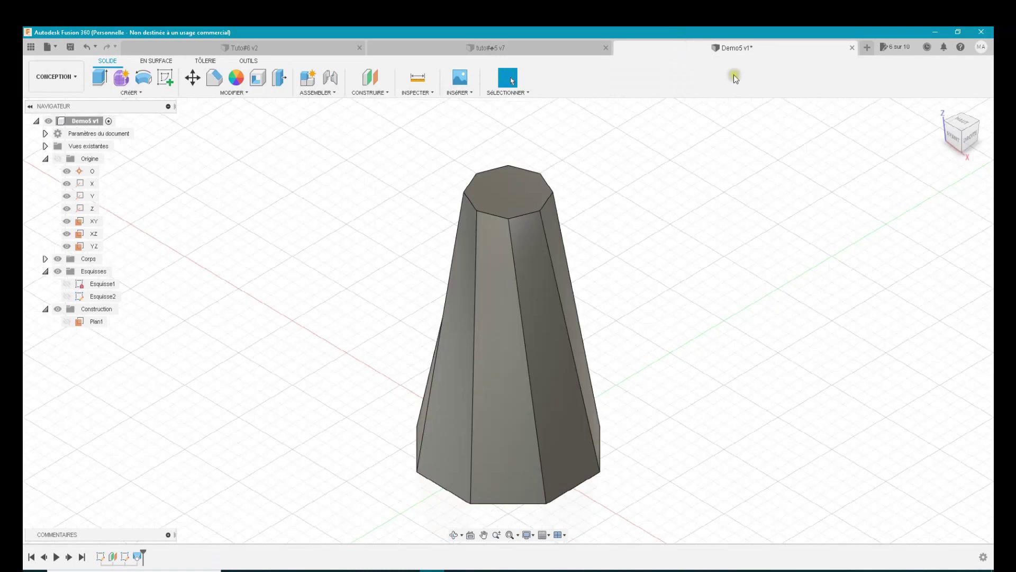
pyautogui.moveTo(952, 137); pyautogui.dragTo(955, 121)
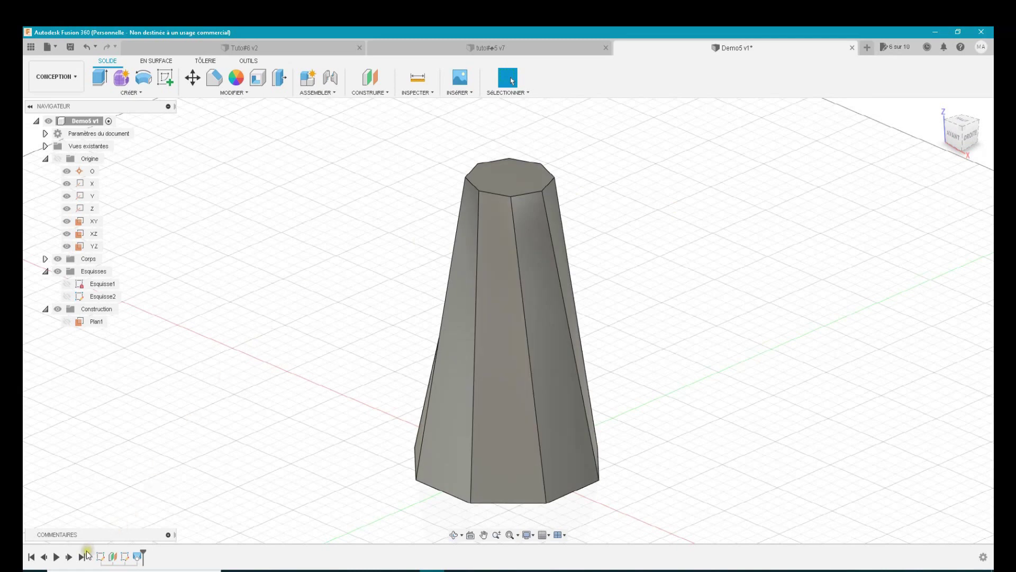
# - Edit Esquisse2 from the timeline in top view and select the centre-to-lower-right line
pyautogui.click(123, 556)
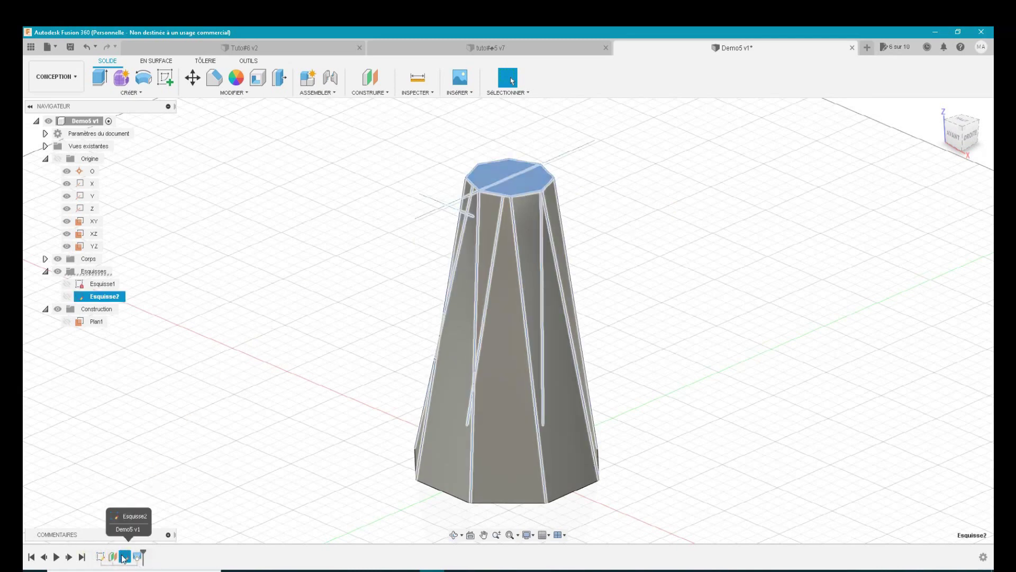
pyautogui.press('Escape')
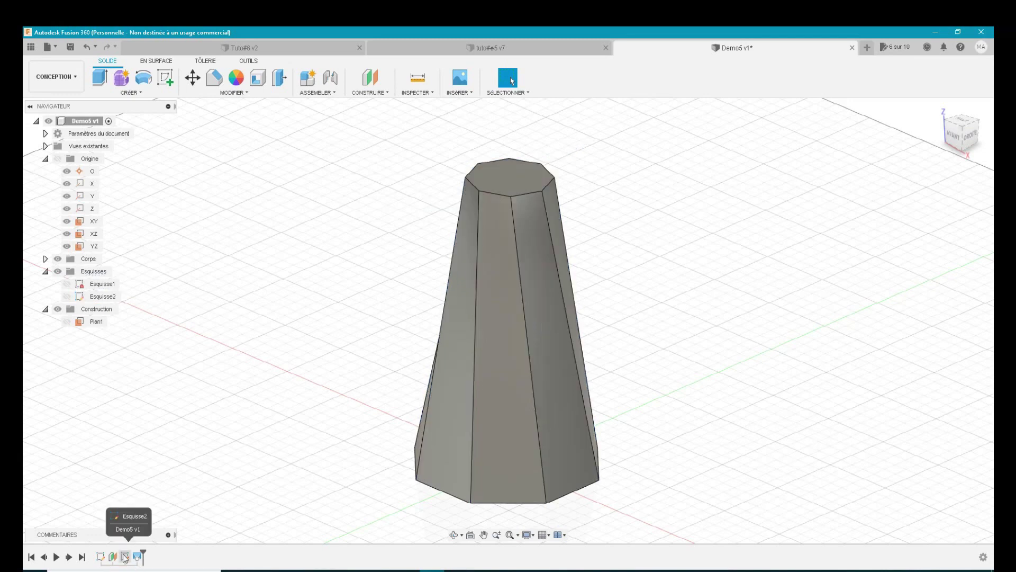
pyautogui.doubleClick(124, 556)
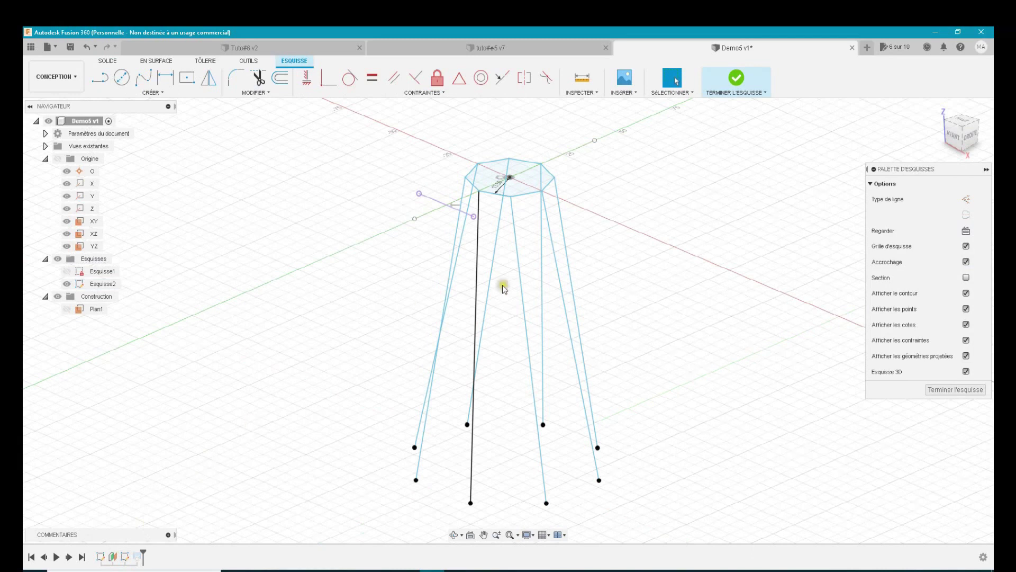
pyautogui.click(963, 123)
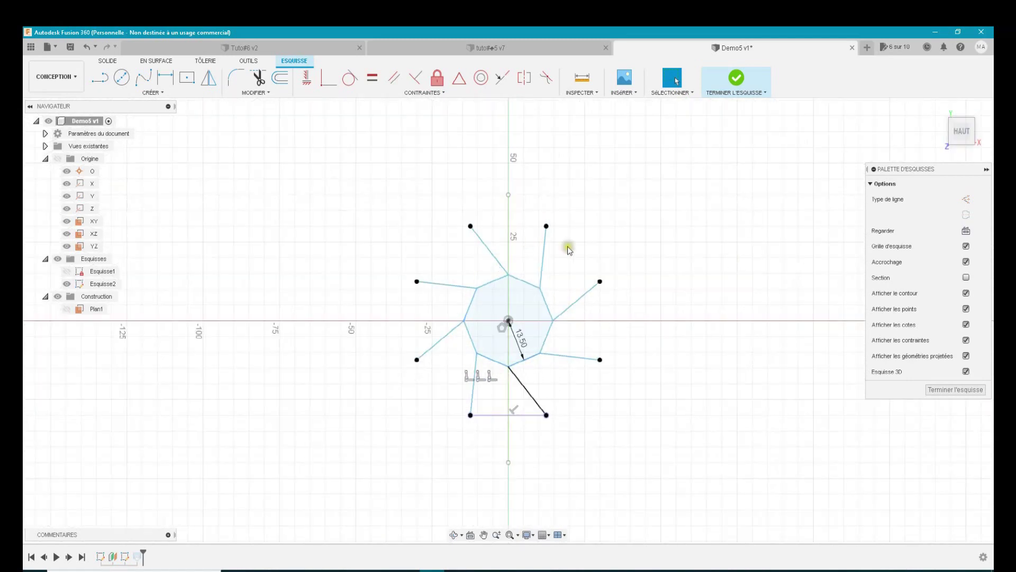
pyautogui.click(552, 320)
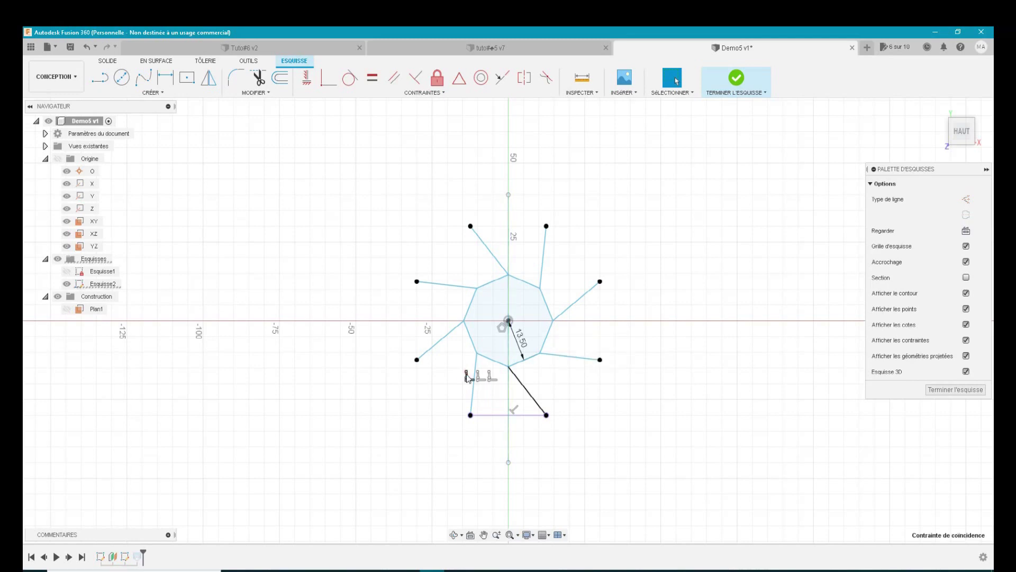
# - Delete the centre line, rotate the top octagon by dragging a vertex, and finish the sketch
pyautogui.rightClick(468, 378)
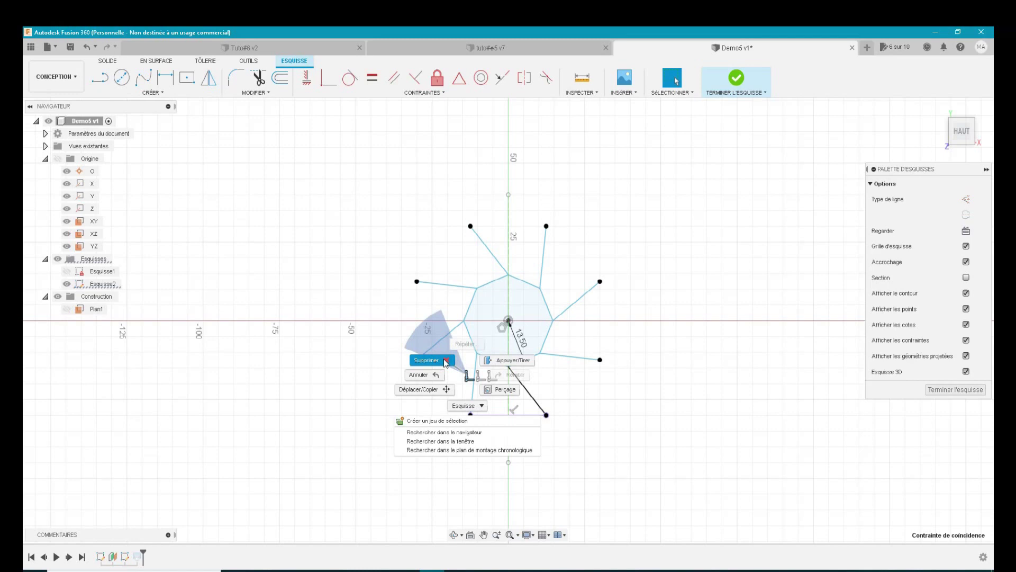
pyautogui.click(445, 363)
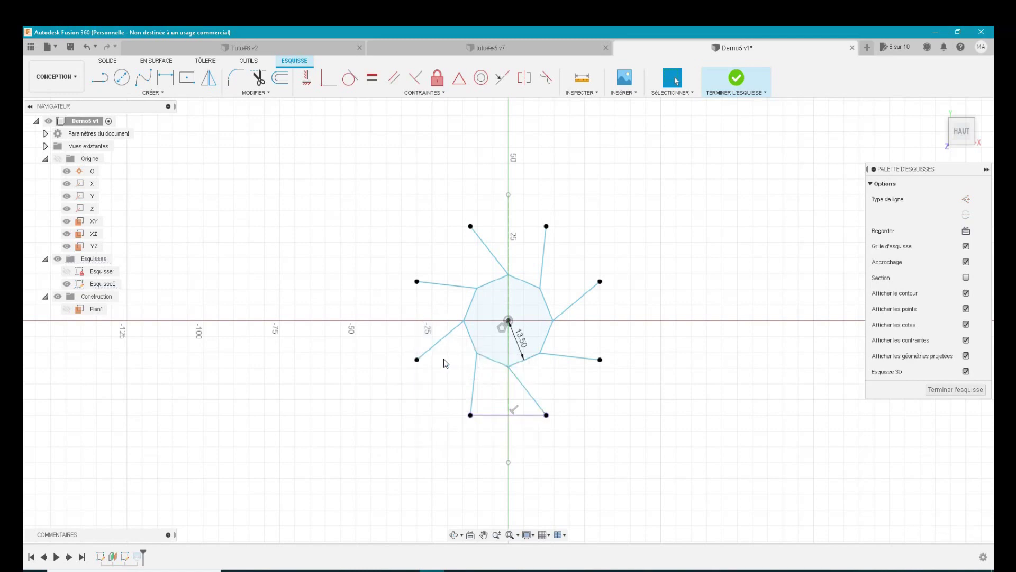
pyautogui.moveTo(552, 323)
pyautogui.mouseDown()
pyautogui.moveTo(548, 338)
pyautogui.moveTo(513, 337)
pyautogui.moveTo(556, 333)
pyautogui.moveTo(544, 339)
pyautogui.mouseUp()
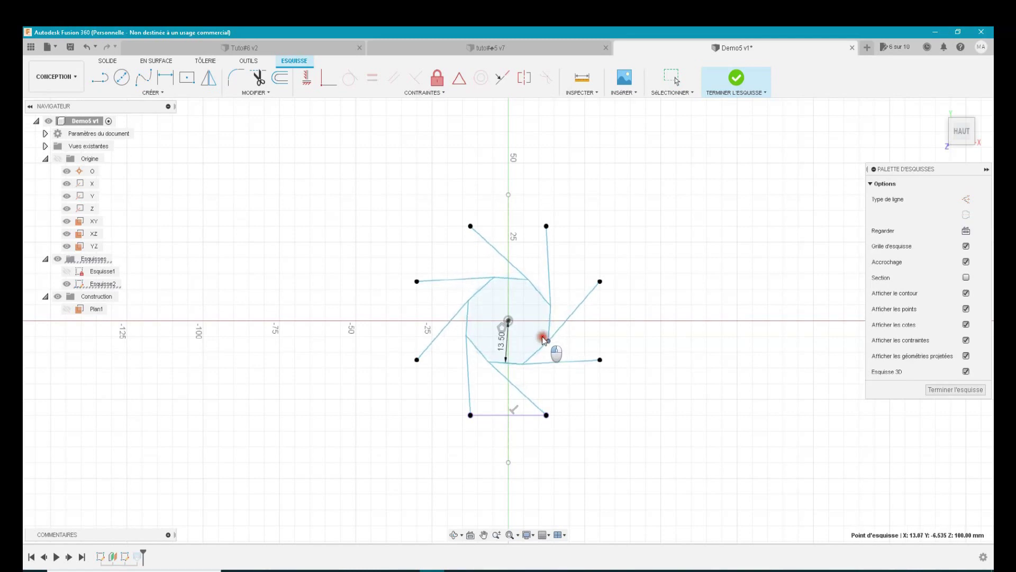
pyautogui.moveTo(543, 339); pyautogui.dragTo(543, 339)
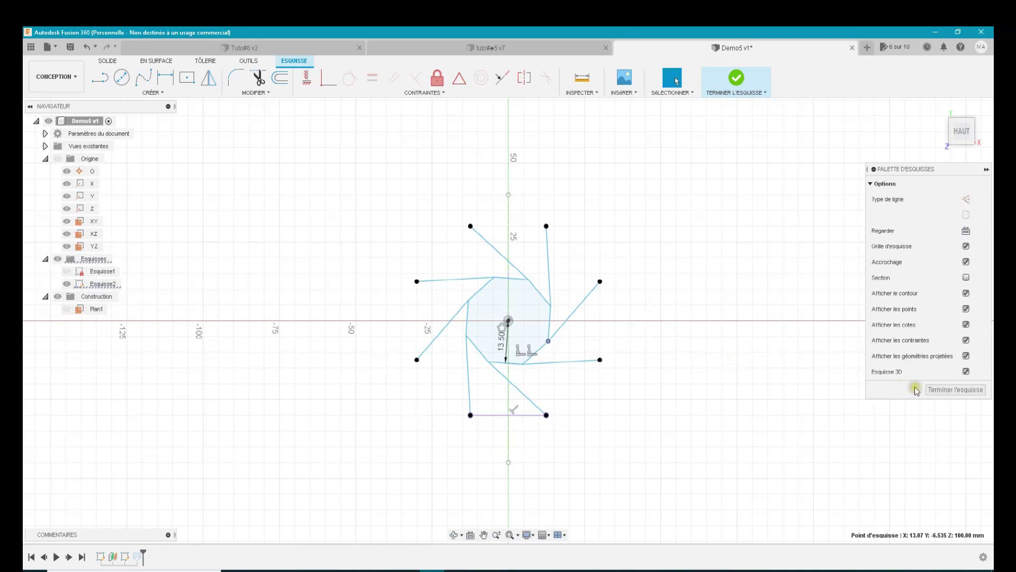
pyautogui.click(944, 390)
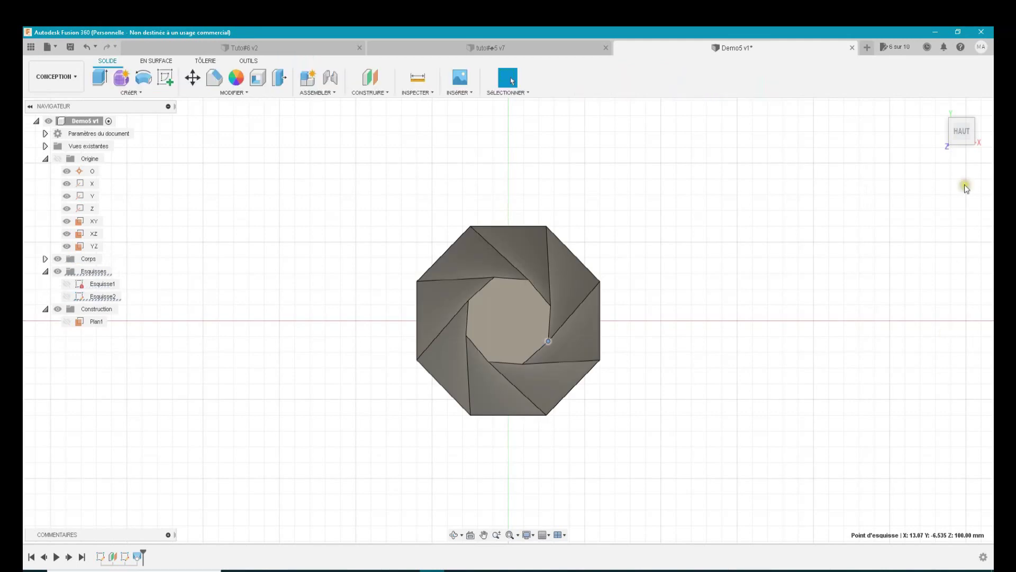
# - Return to the Home view and reopen Esquisse2 for editing
pyautogui.click(938, 108)
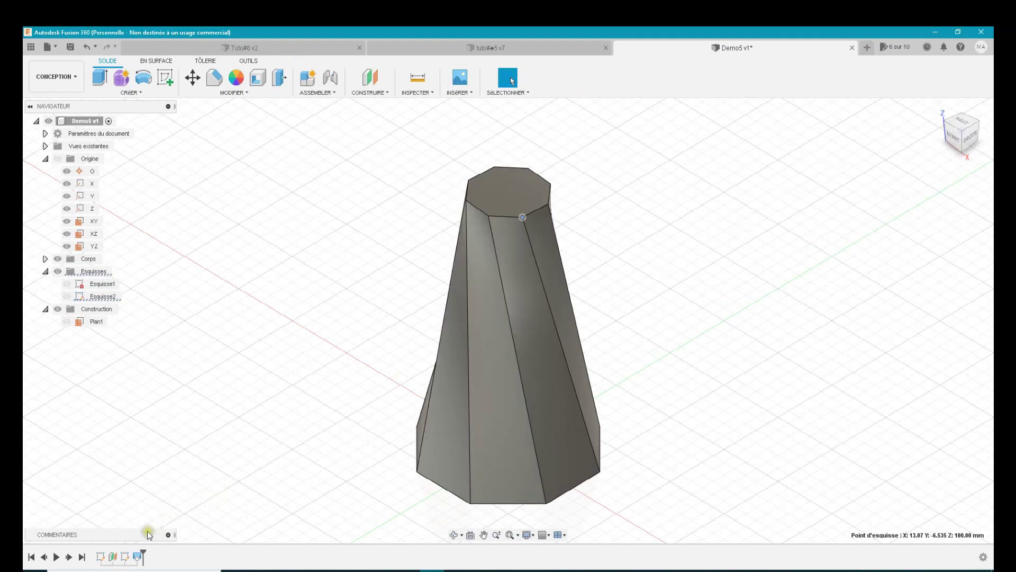
pyautogui.doubleClick(126, 556)
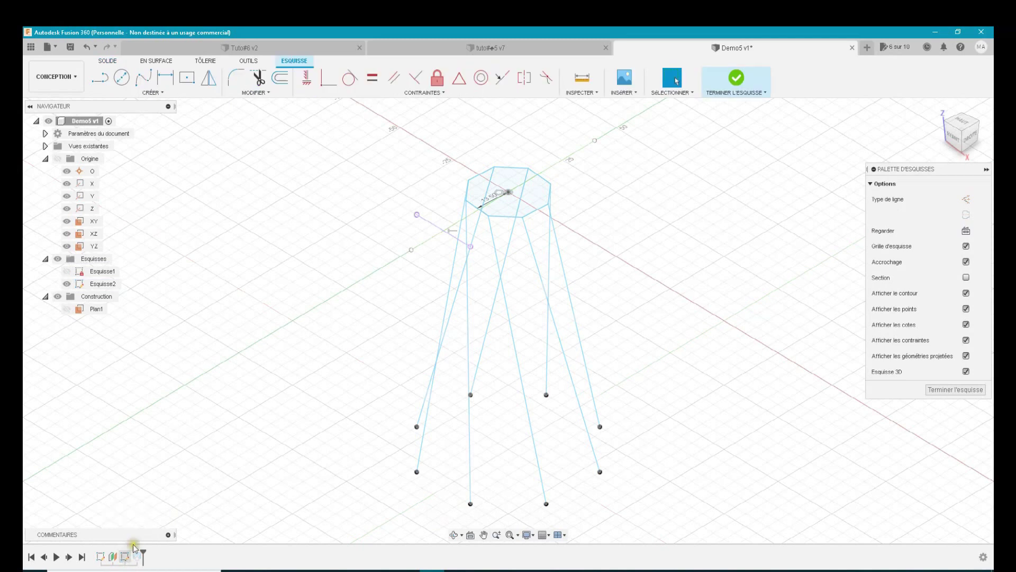
pyautogui.moveTo(961, 131)
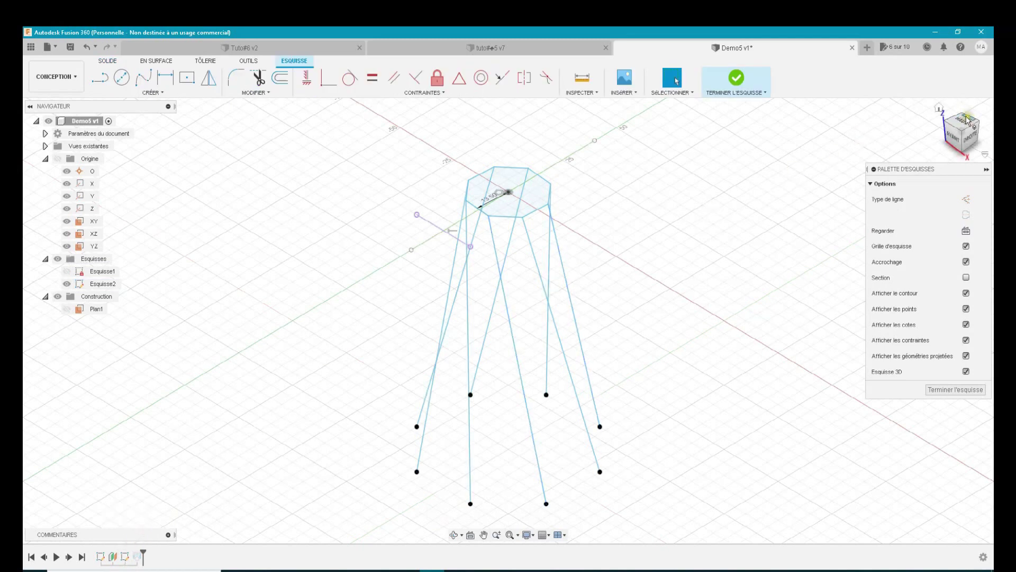
# - In top view, turn the top octagon further by a vertex, finish the sketch, and return Home
pyautogui.click(965, 121)
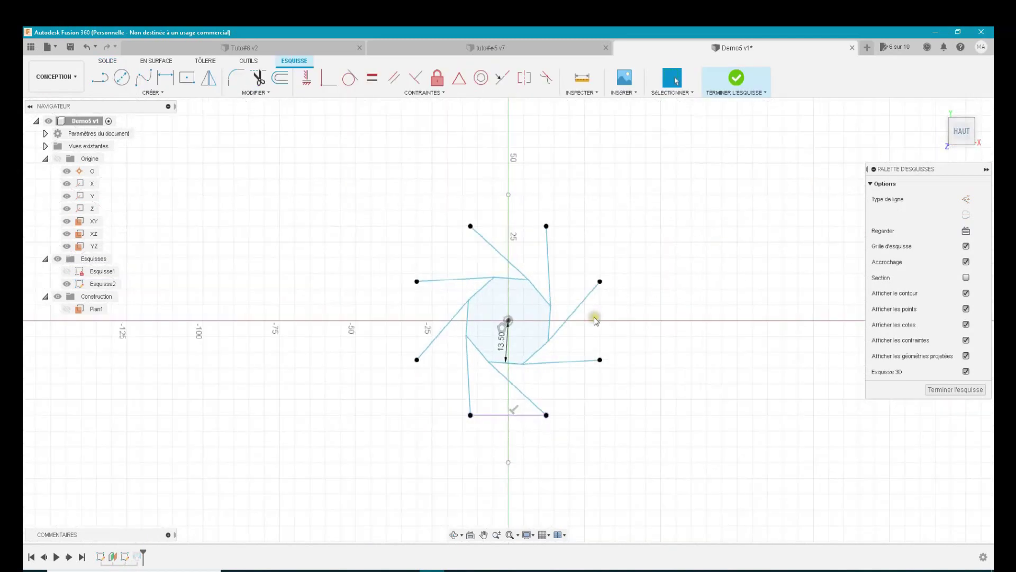
pyautogui.moveTo(546, 341); pyautogui.dragTo(533, 360)
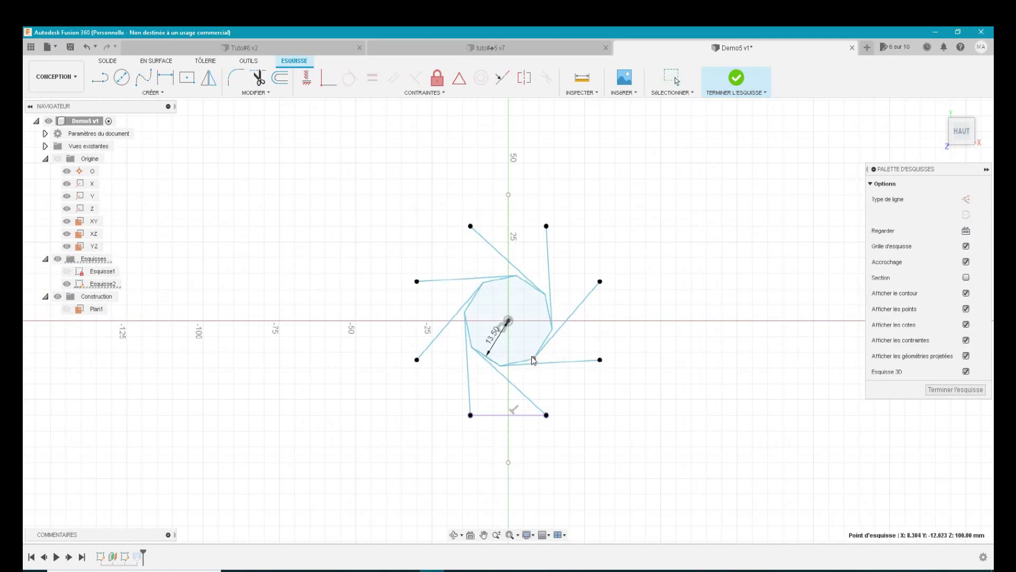
pyautogui.click(954, 388)
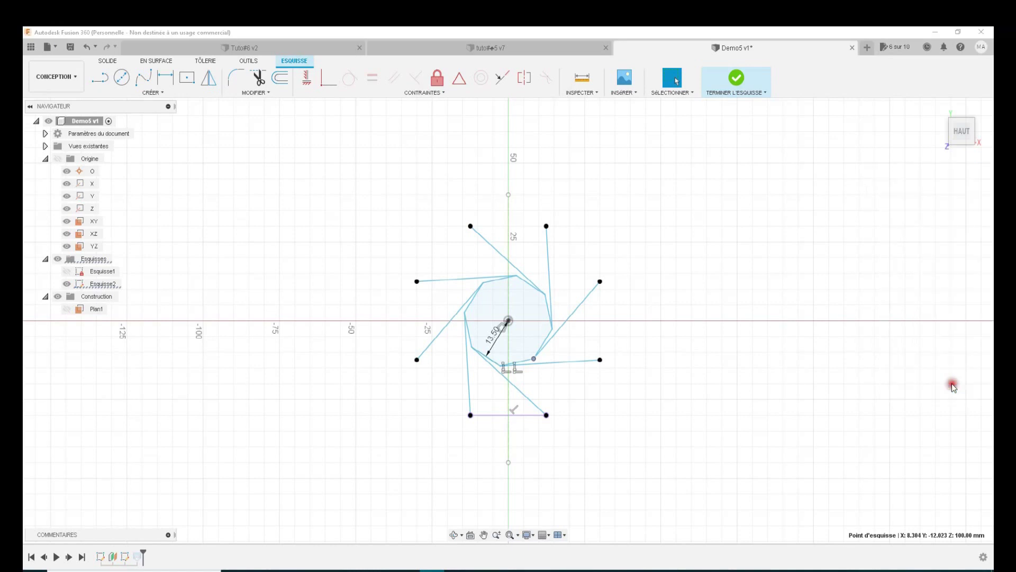
pyautogui.click(937, 108)
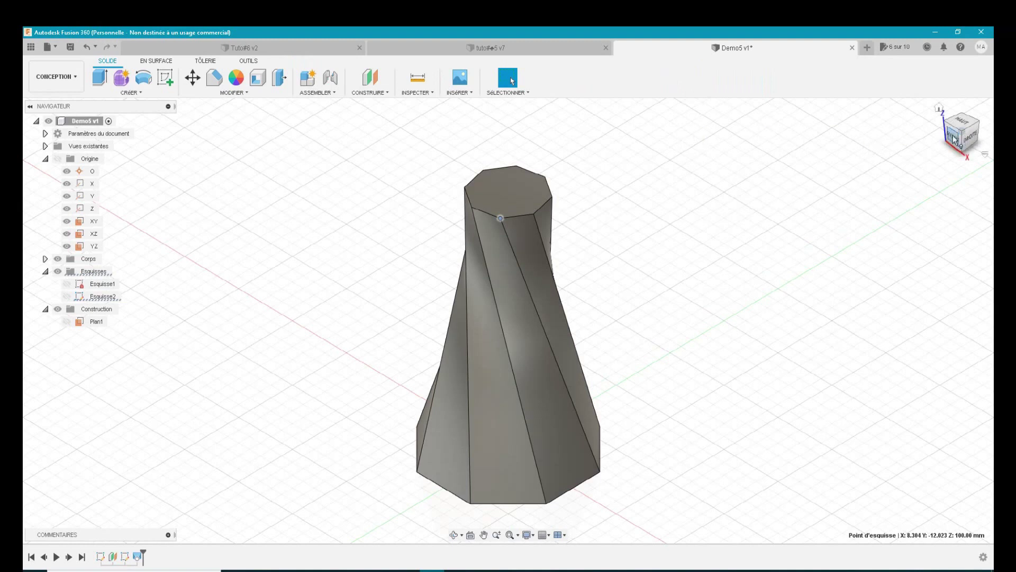
pyautogui.moveTo(964, 139); pyautogui.dragTo(958, 115)
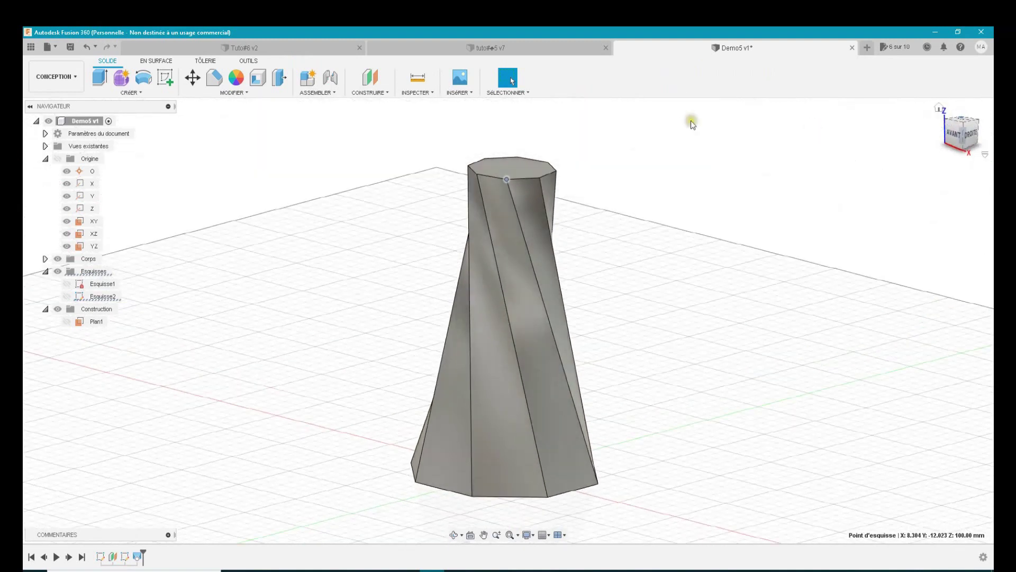
pyautogui.click(556, 47)
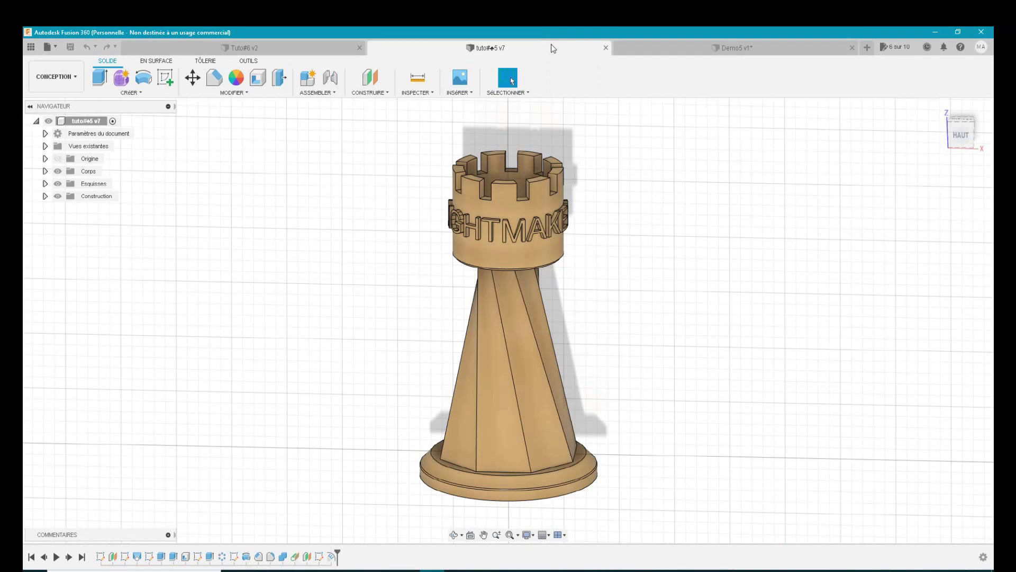
pyautogui.click(687, 47)
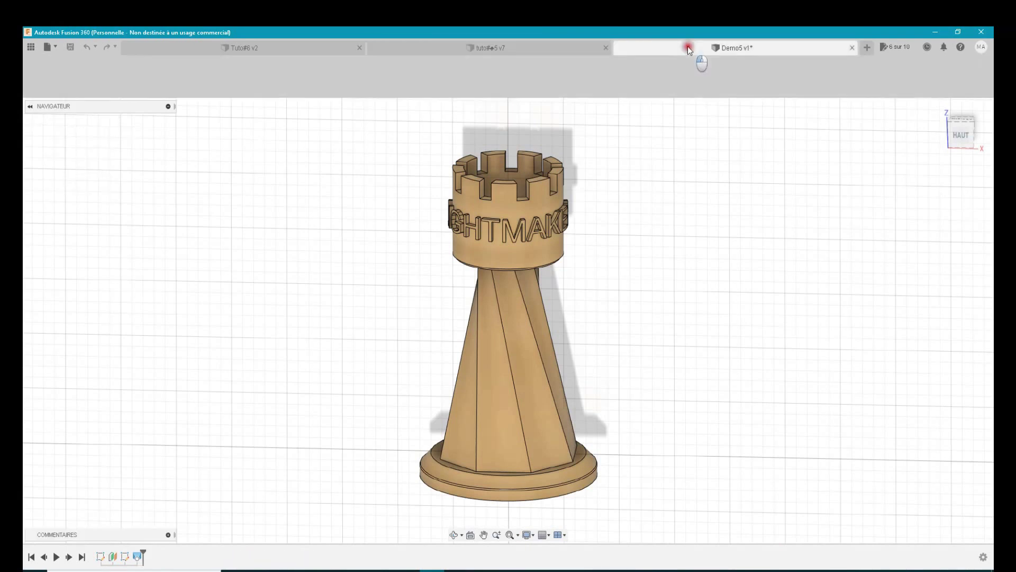